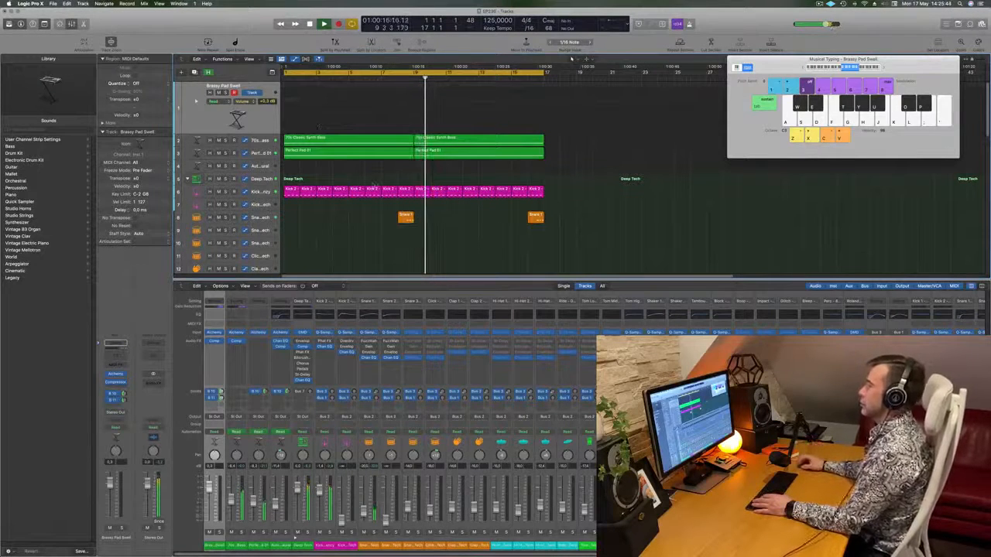
- Stop playback and audition the Brassy Pad Swell sound with Musical Typing
{"action": "key", "text": "space"}
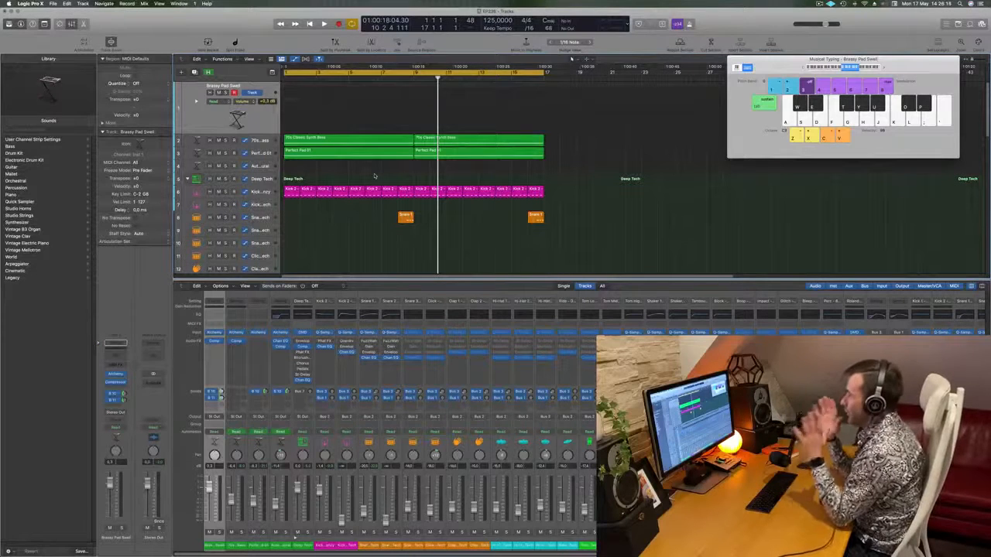
{"action": "key", "text": "k"}
{"action": "key", "text": "l"}
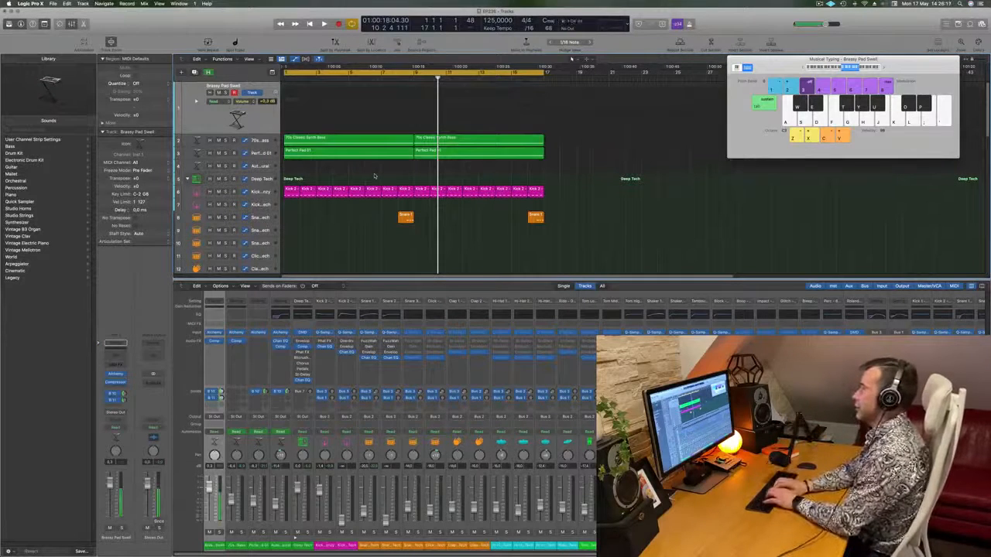
{"action": "key", "text": "d"}
{"action": "key", "text": "f"}
{"action": "key", "text": "g"}
{"action": "key", "text": "j"}
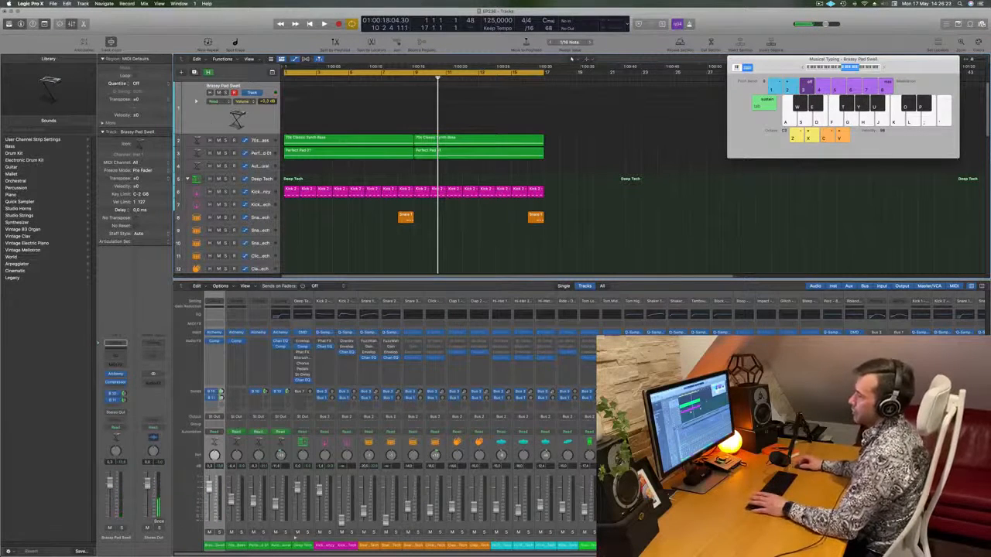
- Check the routing options of the Bus 10 and Bus 11 sends on the Brassy Pad Swell channel
{"action": "left_click", "coordinate": [114, 394]}
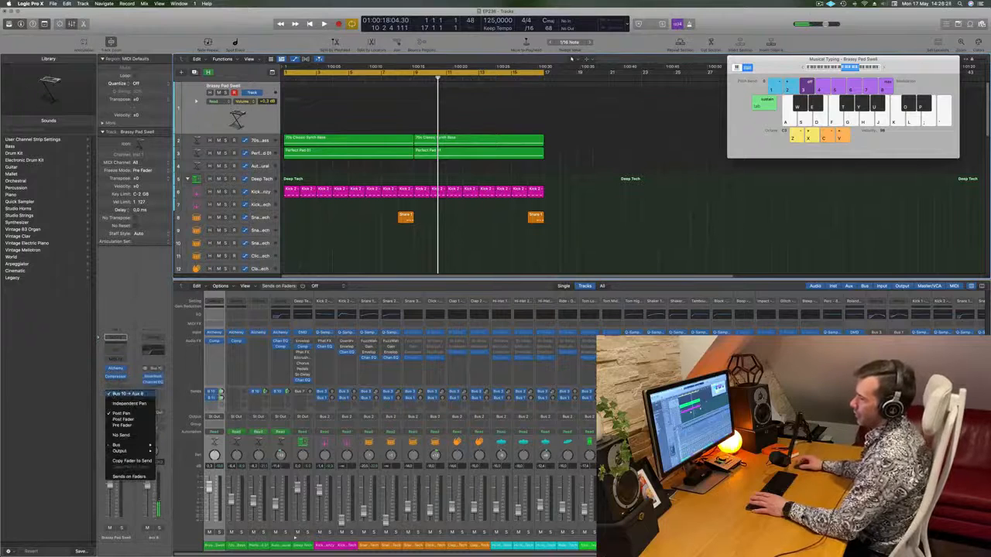
{"action": "left_click", "coordinate": [103, 407]}
{"action": "left_click", "coordinate": [114, 401]}
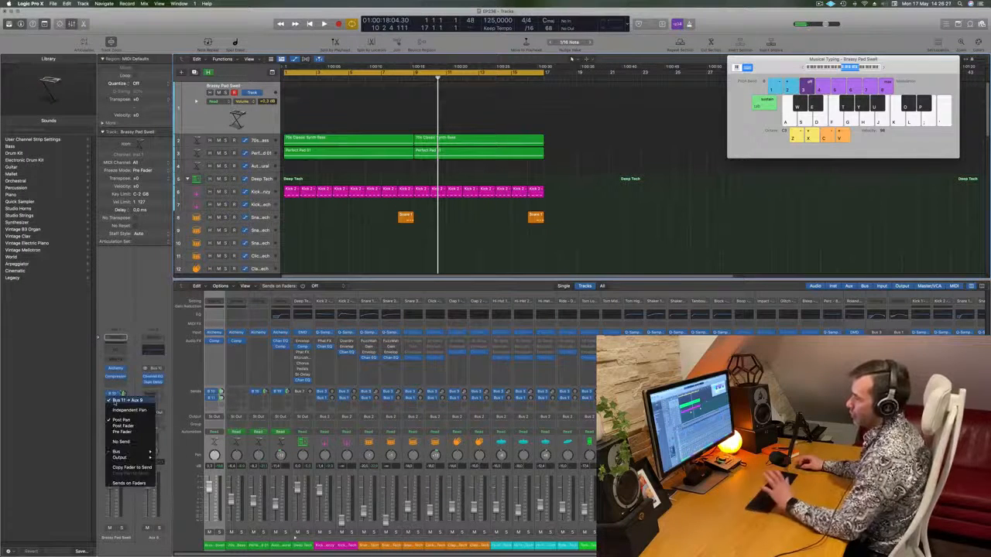
{"action": "left_click", "coordinate": [137, 308]}
- Audition notes on the Brassy Pad Swell to compare the sound with its Bus 10 and Bus 11 sends bypassed and active
{"action": "key", "text": "l"}
{"action": "key", "text": "h"}
{"action": "key", "text": "g"}
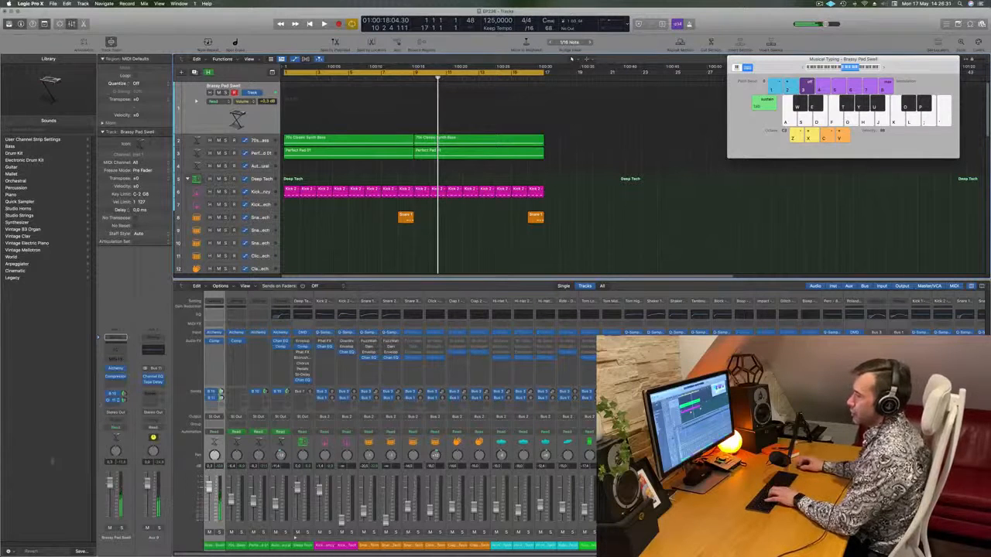
{"action": "key", "text": "g"}
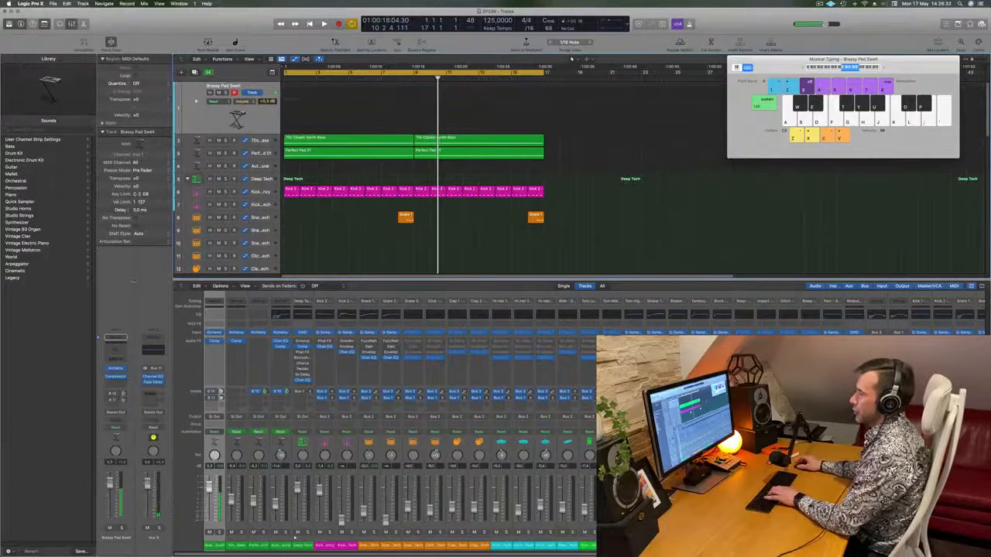
{"action": "key", "text": "g"}
{"action": "key", "text": "j"}
{"action": "key", "text": "g"}
{"action": "key", "text": "d"}
{"action": "key", "text": "g"}
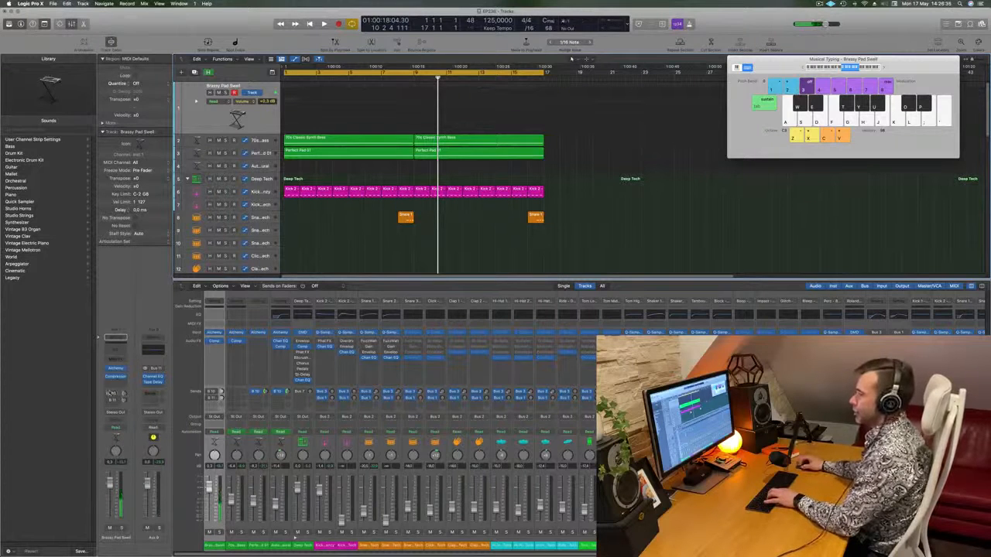
{"action": "key", "text": "l"}
{"action": "key", "text": "k"}
{"action": "key", "text": "j"}
{"action": "key", "text": "d"}
{"action": "key", "text": "s"}
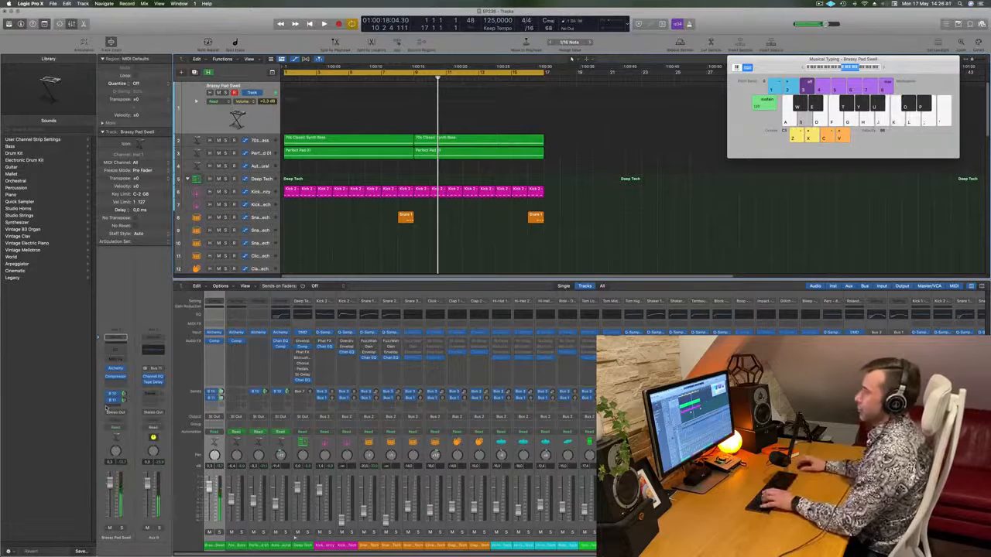
- Rehearse a melody on the Brassy Pad Swell with Musical Typing while the 16-bar cycle plays
{"action": "key", "text": "space"}
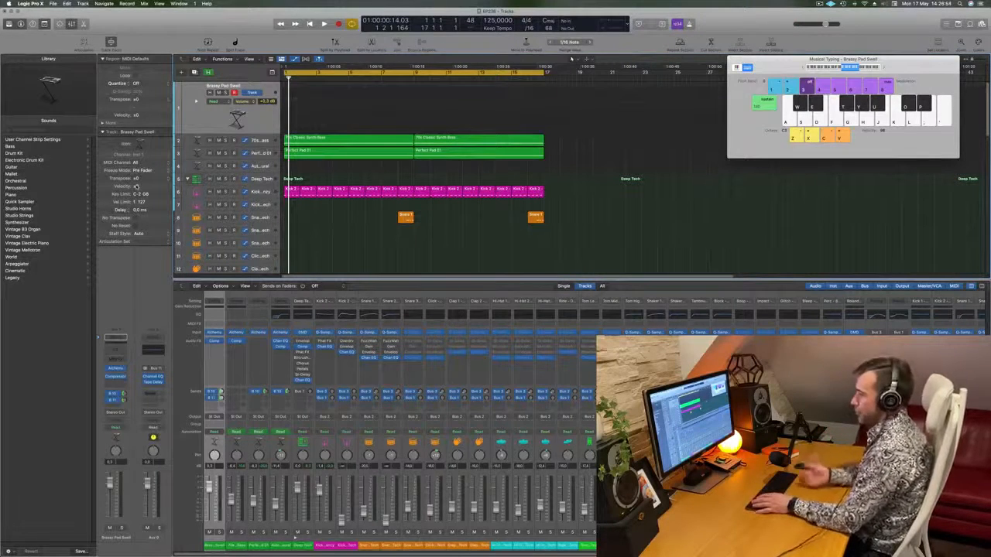
{"action": "key", "text": "space"}
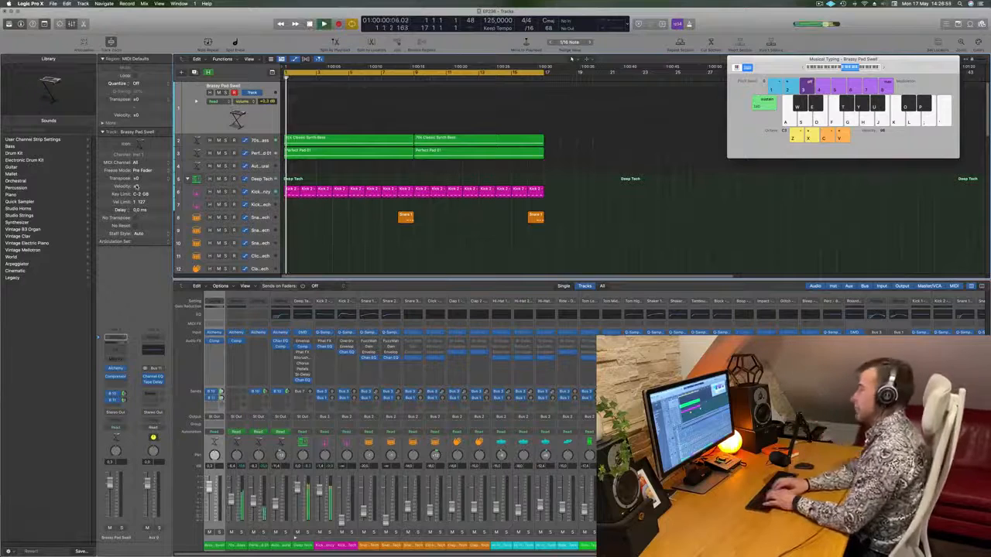
{"action": "key", "text": "f"}
{"action": "key", "text": "f"}
{"action": "key", "text": "g"}
{"action": "key", "text": "h"}
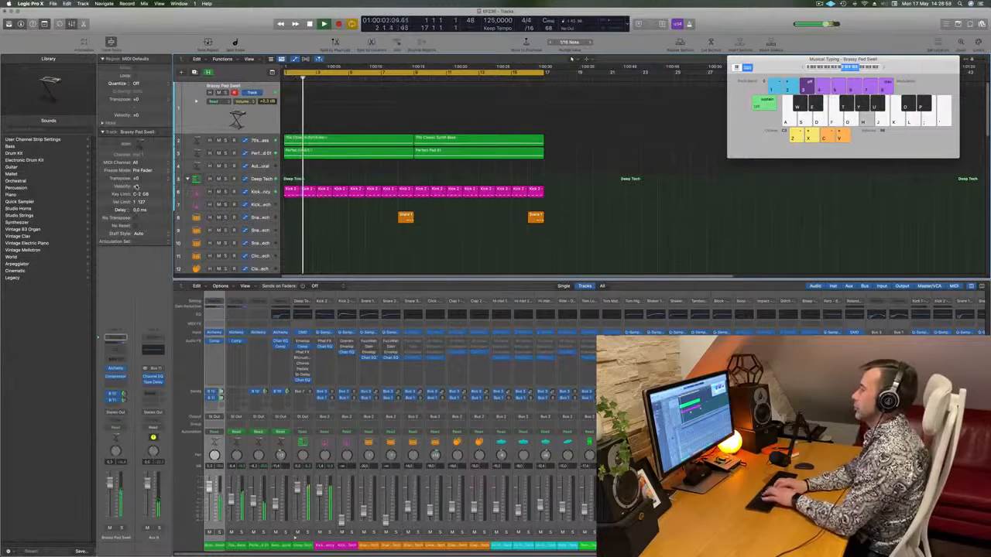
{"action": "key", "text": "h"}
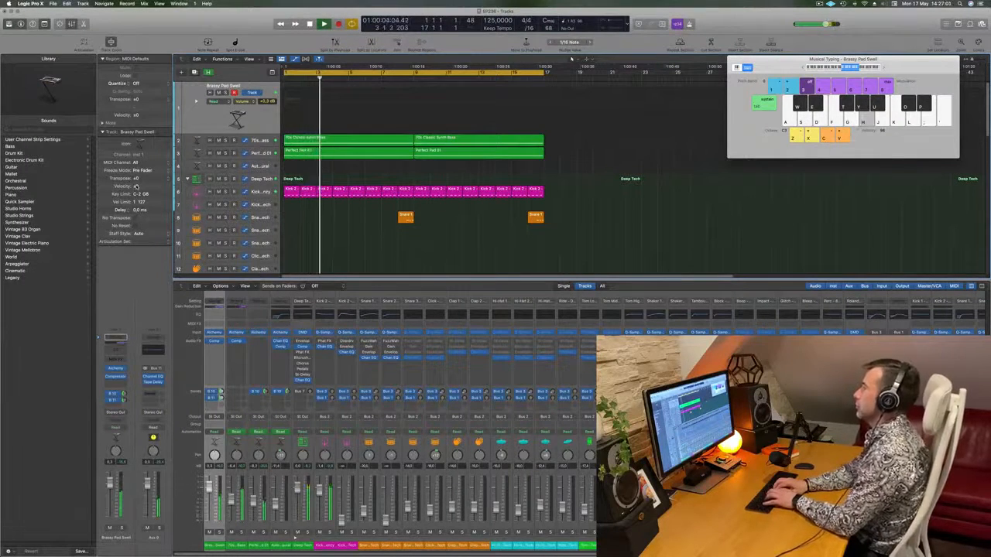
{"action": "key", "text": "k"}
{"action": "key", "text": "l"}
{"action": "key", "text": "semicolon"}
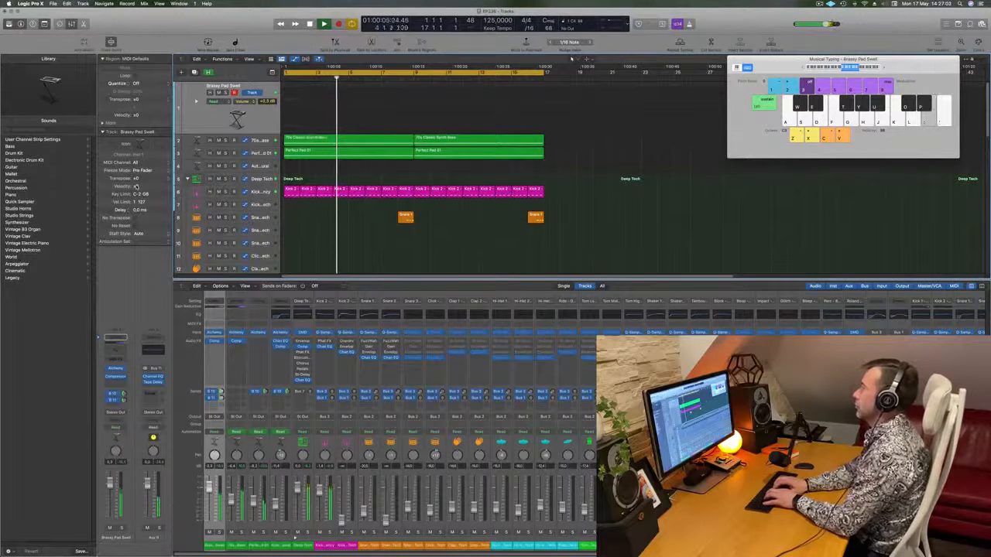
{"action": "key", "text": "semicolon"}
{"action": "key", "text": "semicolon"}
{"action": "key", "text": "k"}
{"action": "key", "text": "l"}
{"action": "key", "text": "k"}
{"action": "key", "text": "h"}
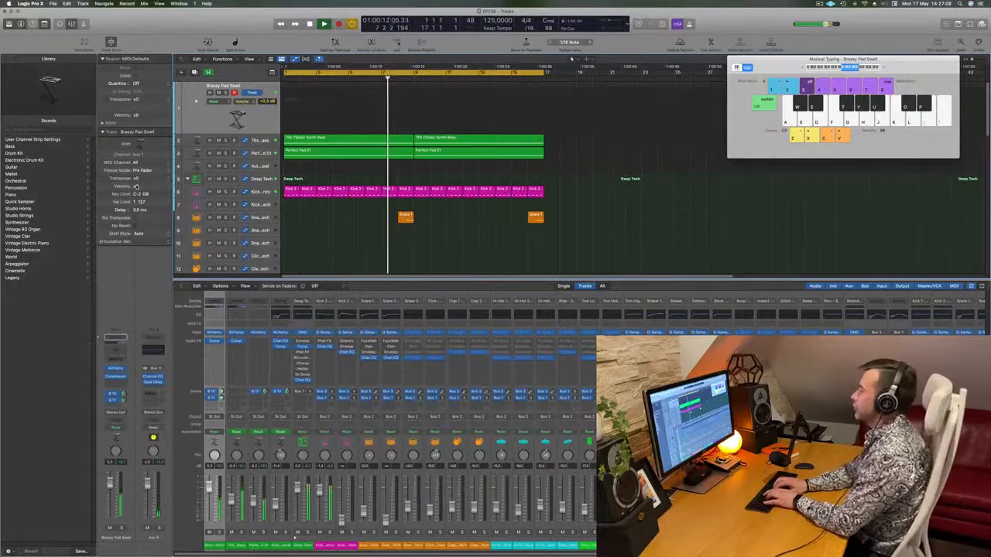
{"action": "key", "text": "h"}
{"action": "key", "text": "semicolon"}
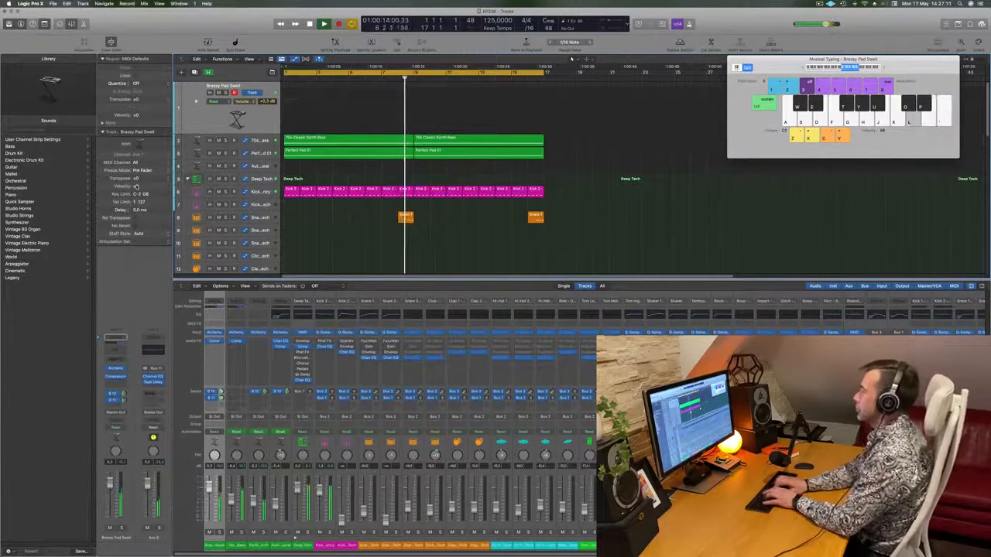
{"action": "key", "text": "h"}
{"action": "key", "text": "f"}
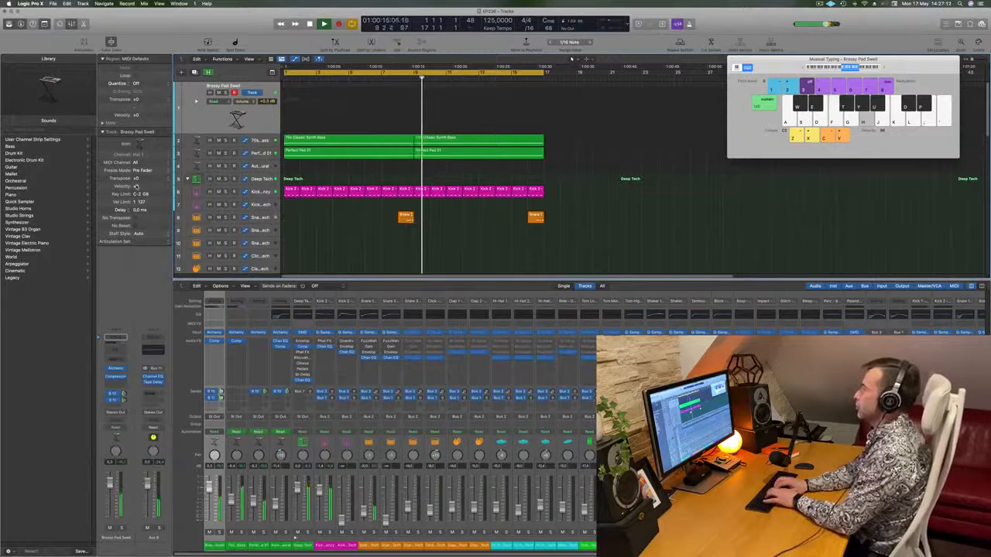
{"action": "key", "text": "h"}
{"action": "key", "text": "h"}
{"action": "key", "text": "l"}
{"action": "key", "text": "semicolon"}
{"action": "key", "text": "h"}
- Start recording during playback around bar 11 and play the melody on the Brassy Pad Swell track through the cycle end
{"action": "key", "text": "r"}
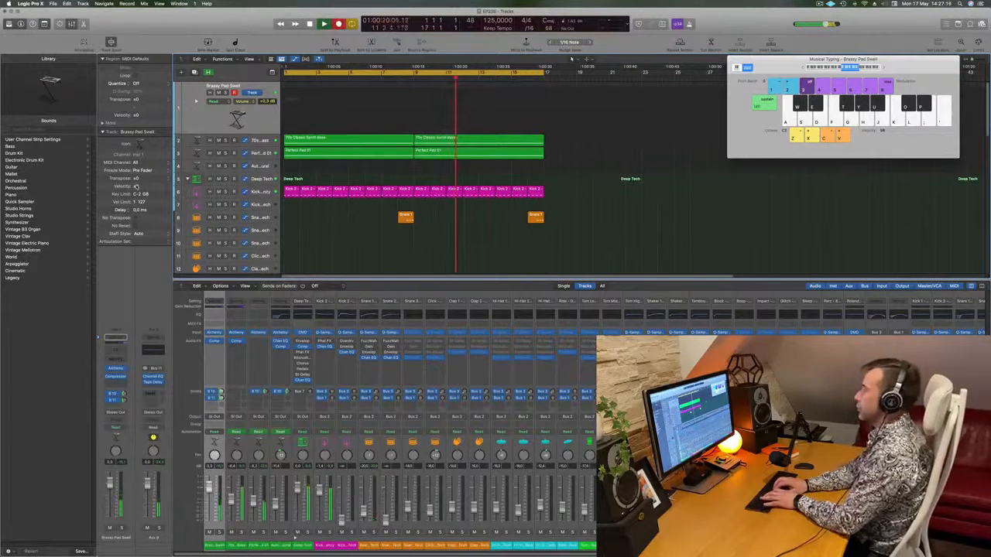
{"action": "key", "text": "k"}
{"action": "key", "text": "h"}
{"action": "key", "text": "h"}
{"action": "key", "text": "k"}
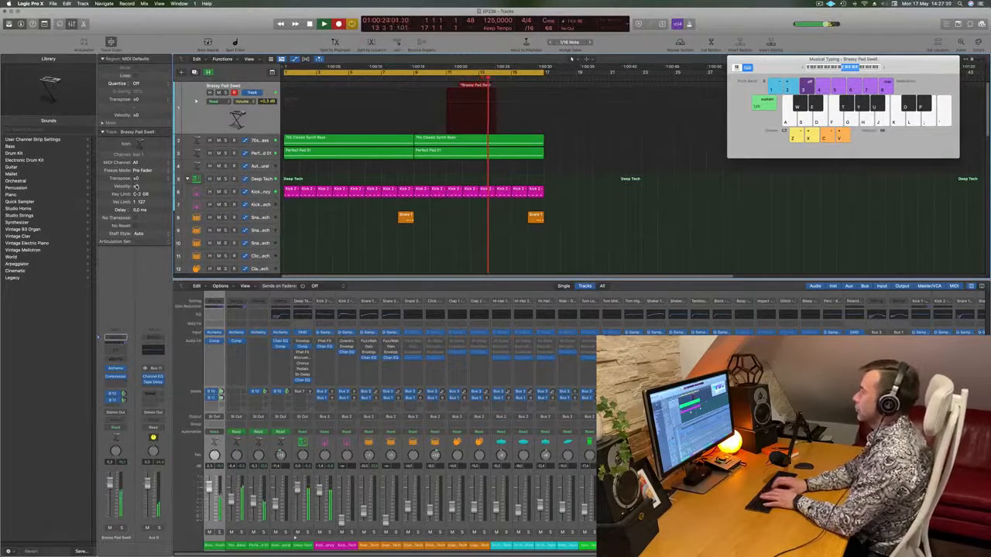
{"action": "key", "text": "l"}
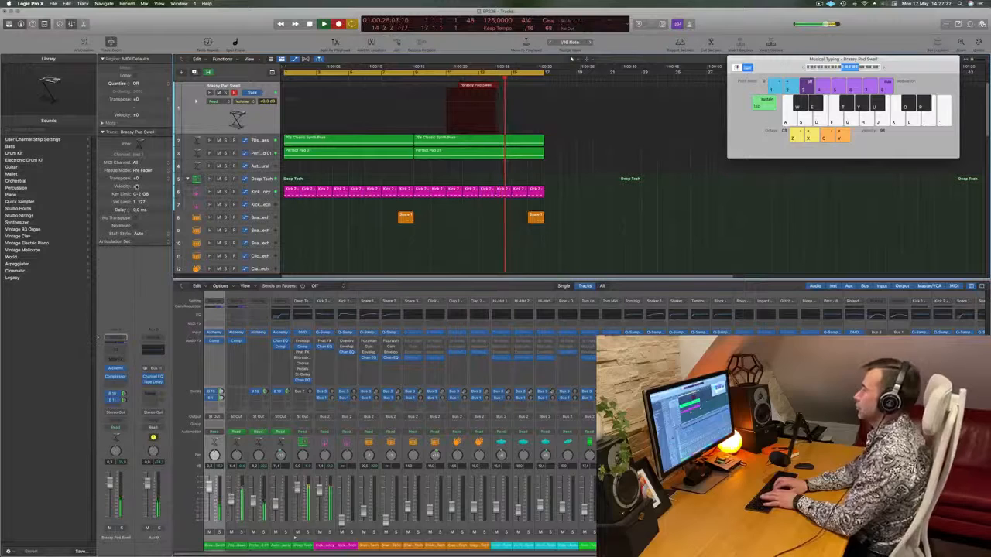
{"action": "key", "text": "h"}
{"action": "key", "text": "h"}
{"action": "key", "text": "h"}
{"action": "key", "text": "k"}
{"action": "key", "text": "semicolon"}
{"action": "key", "text": "l"}
{"action": "key", "text": "semicolon"}
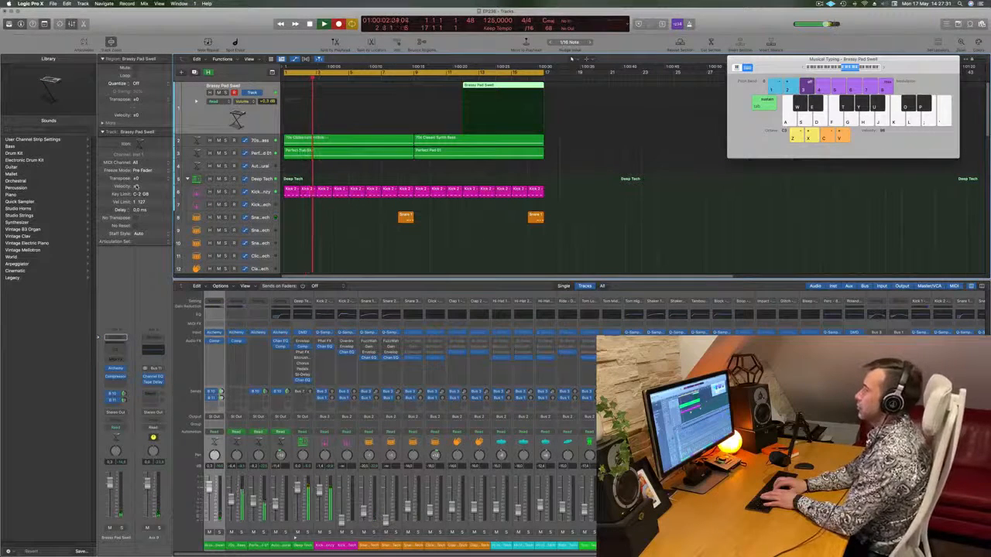
- Record another pass of the Brassy Pad Swell melody from the cycle start, then stop and play back the takes
{"action": "key", "text": "h"}
{"action": "key", "text": "h"}
{"action": "key", "text": "h"}
{"action": "key", "text": "h"}
{"action": "key", "text": "k"}
{"action": "key", "text": "semicolon"}
{"action": "key", "text": "l"}
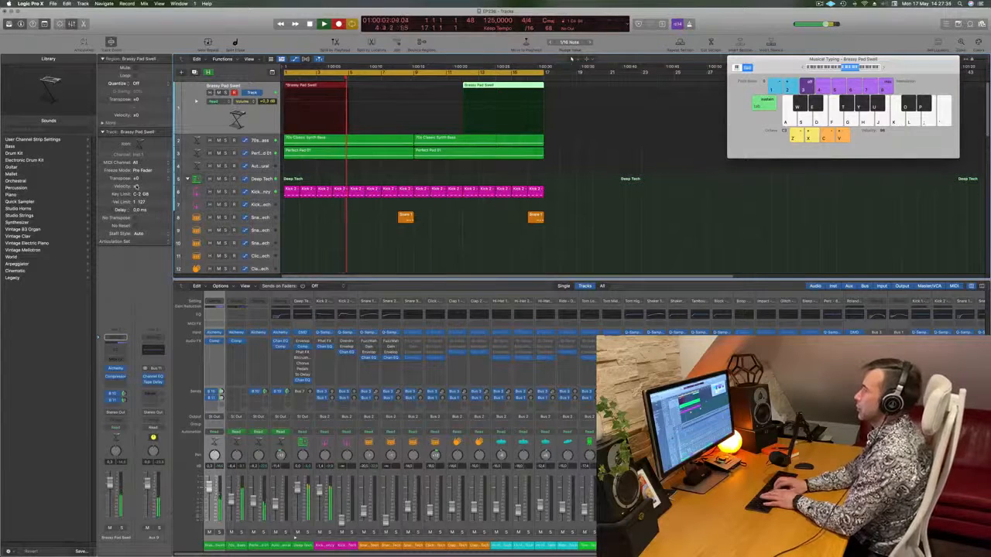
{"action": "key", "text": "space"}
{"action": "key", "text": "Return"}
{"action": "key", "text": "space"}
{"action": "left_click", "coordinate": [512, 80]}
{"action": "left_click", "coordinate": [506, 86]}
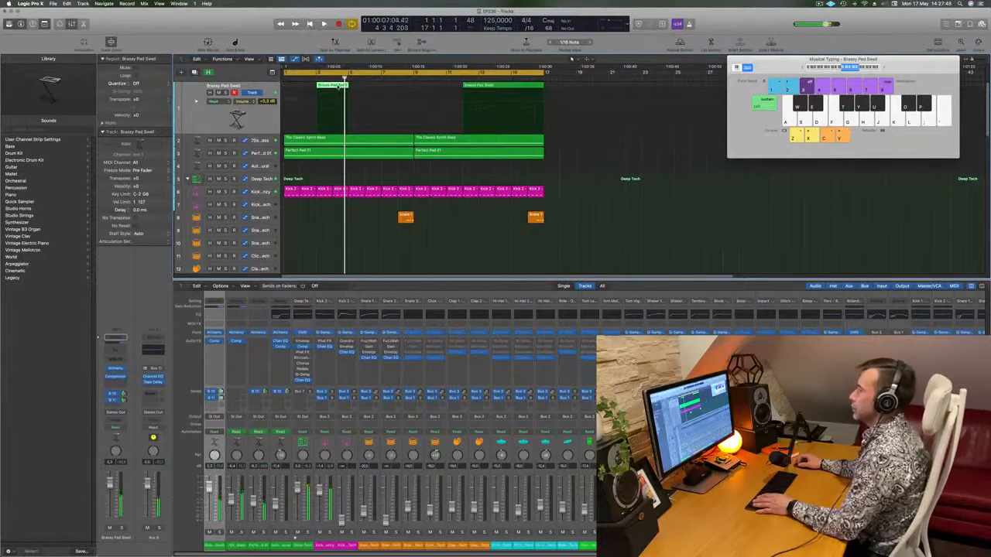
- Move the short Brassy Pad Swell region from bar 3 to bar 1 and review its notes in the Piano Roll during playback
{"action": "key", "text": "p"}
{"action": "left_click_drag", "start_coordinate": [337, 86], "coordinate": [304, 87]}
{"action": "scroll", "coordinate": [363, 480], "scroll_direction": "left", "scroll_amount": 4}
{"action": "scroll", "coordinate": [363, 480], "scroll_direction": "left", "scroll_amount": 5}
{"action": "key", "text": "Return"}
{"action": "key", "text": "space"}
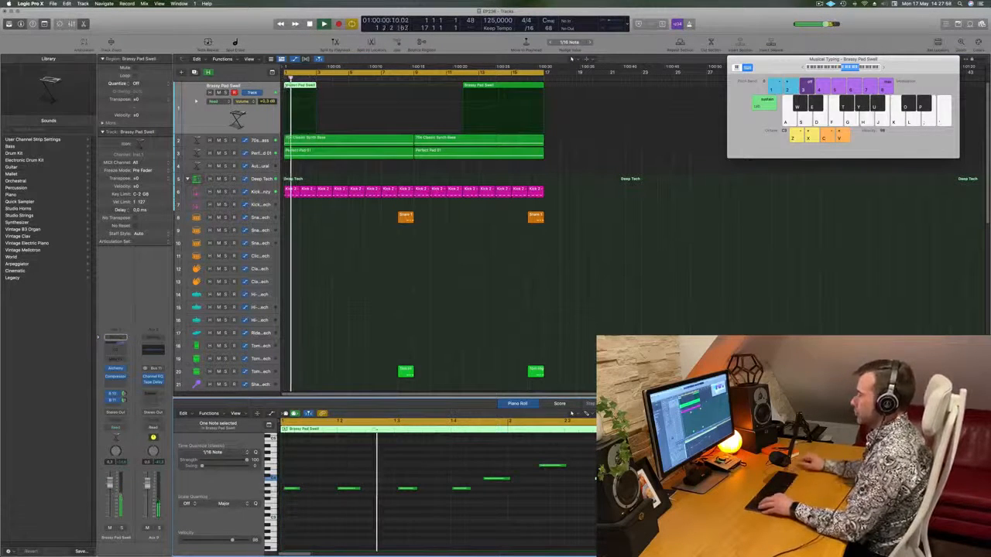
{"action": "key", "text": "space"}
- Split the longer Brassy Pad Swell region at bar 15
{"action": "left_click", "coordinate": [511, 78]}
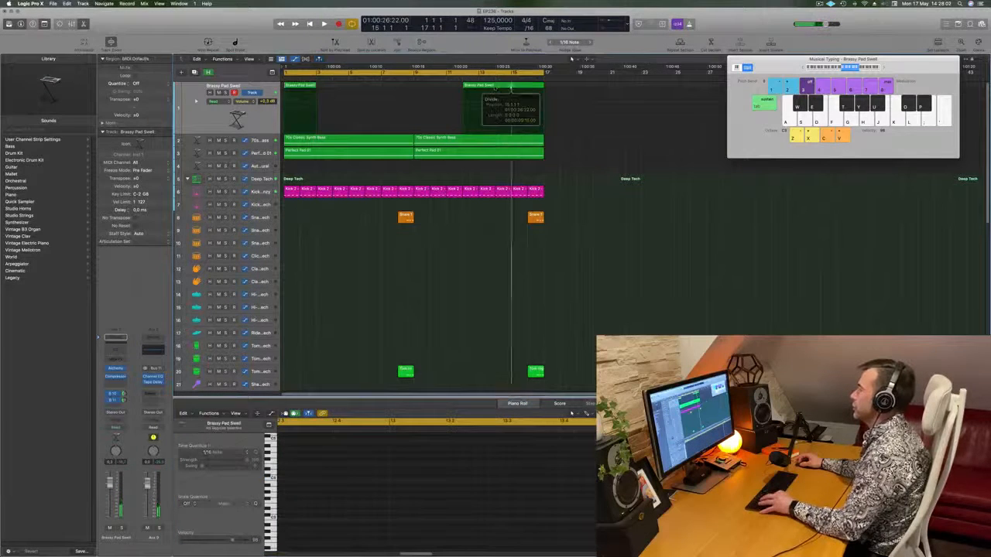
{"action": "key", "text": "super+t"}
{"action": "left_click", "coordinate": [546, 183]}
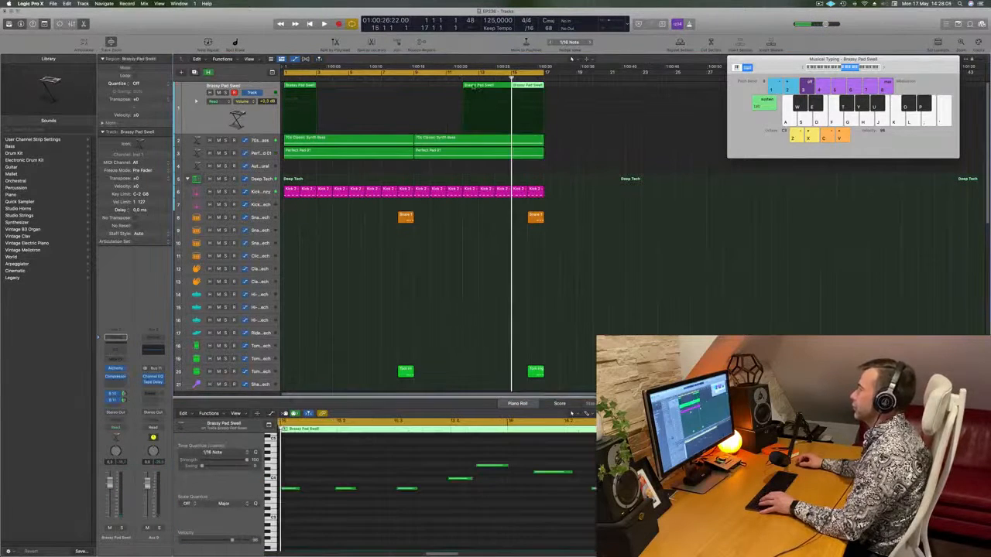
- Delete the two unwanted Brassy Pad Swell regions and move the remaining bar 15 region to bar 1
{"action": "left_click", "coordinate": [480, 86]}
{"action": "key", "text": "Delete"}
{"action": "left_click", "coordinate": [297, 88]}
{"action": "key", "text": "Delete"}
{"action": "left_click_drag", "start_coordinate": [520, 88], "coordinate": [293, 90]}
{"action": "key", "text": "space"}
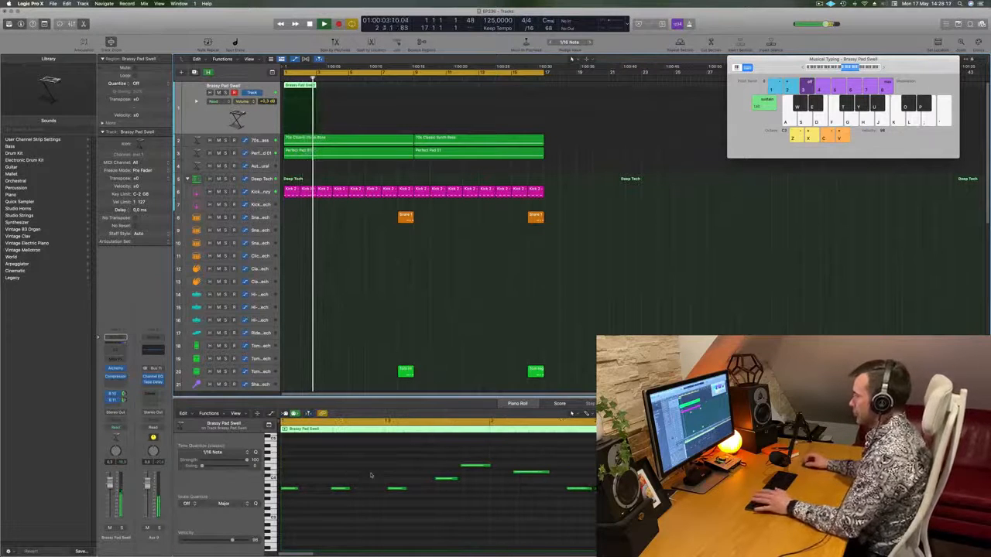
- Quantize all notes of the bar 1 Brassy Pad Swell region to 1/16 notes and play it back
{"action": "left_click", "coordinate": [475, 467]}
{"action": "key", "text": "space"}
{"action": "key", "text": "super+a"}
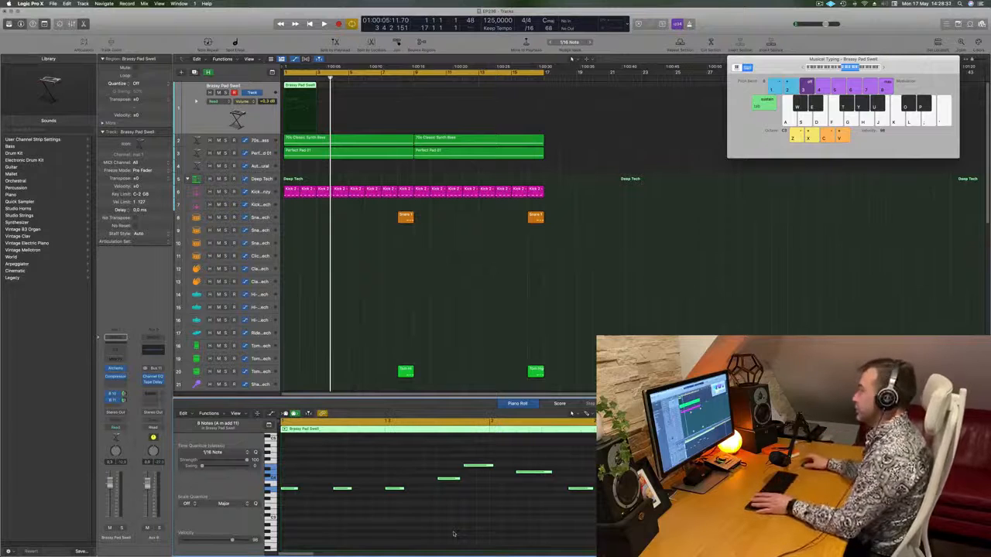
{"action": "left_click", "coordinate": [401, 262]}
{"action": "key", "text": "space"}
{"action": "left_click", "coordinate": [301, 90]}
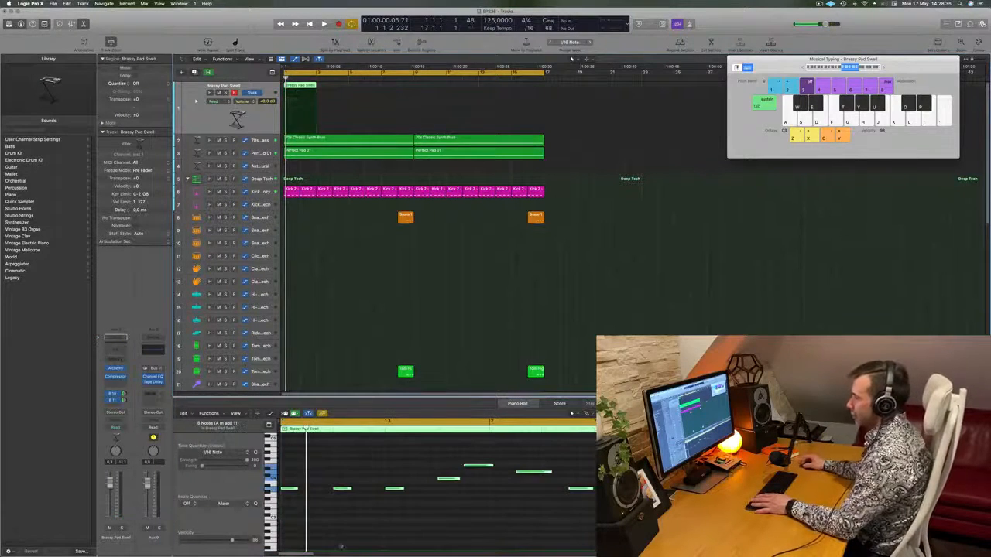
- Adjust the first note of the Brassy Pad Swell region in the Piano Roll and listen to the melody
{"action": "left_click_drag", "start_coordinate": [296, 491], "coordinate": [305, 491]}
{"action": "left_click", "coordinate": [281, 491]}
{"action": "left_click", "coordinate": [298, 491]}
{"action": "key", "text": "space"}
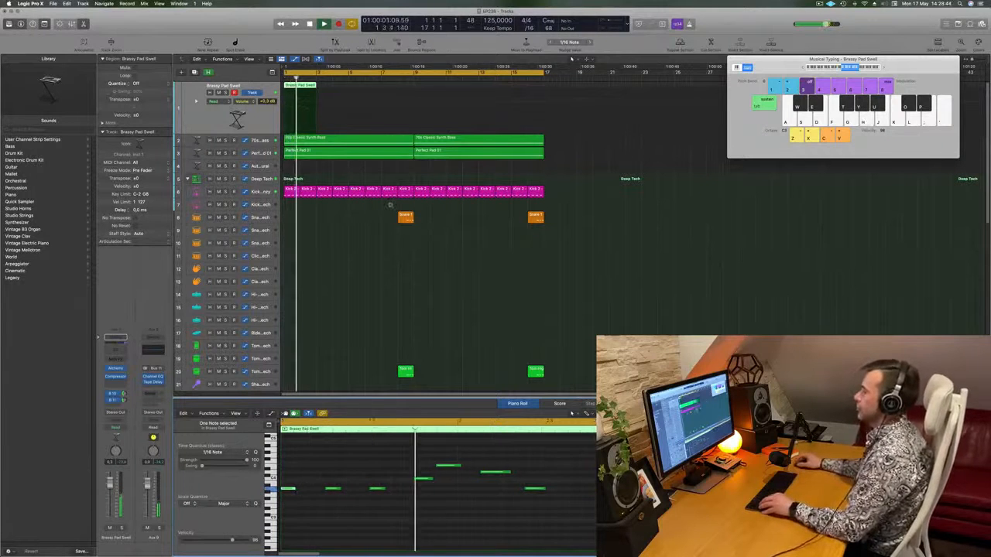
{"action": "scroll", "coordinate": [390, 205], "scroll_direction": "left", "scroll_amount": 3}
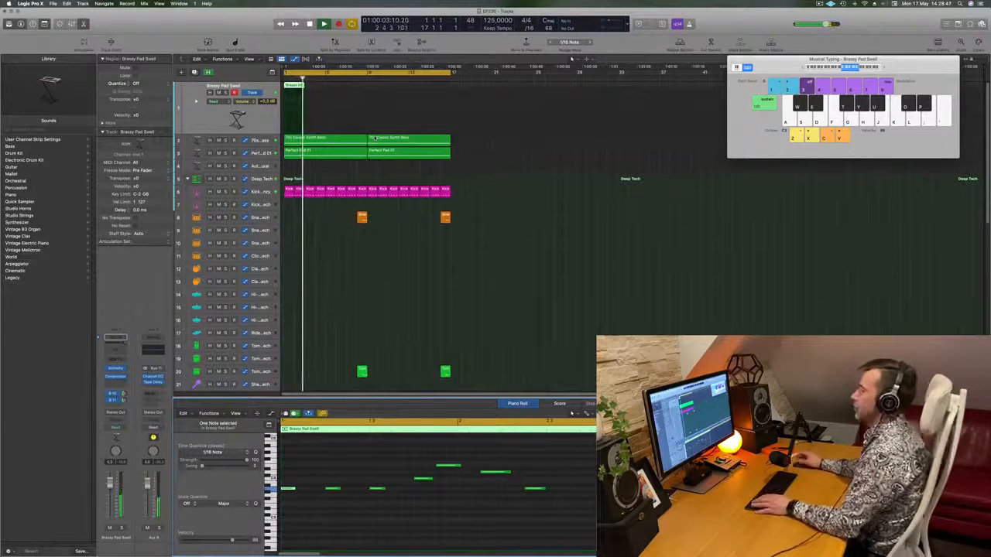
{"action": "key", "text": "space"}
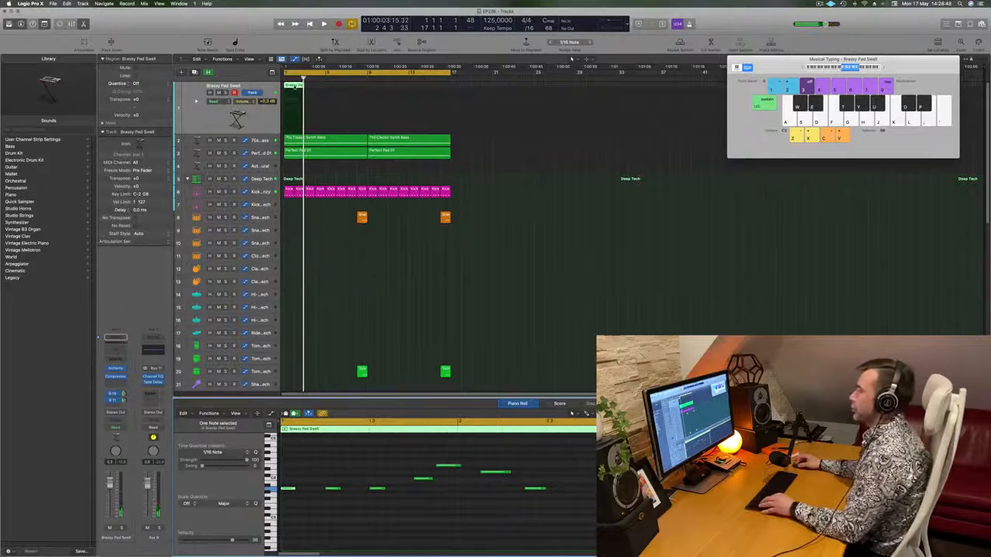
- Copy the Brassy Pad Swell region to bar 3 and vary its melody by raising the first three notes and lowering the fifth
{"action": "left_click_drag", "start_coordinate": [296, 84], "coordinate": [319, 92]}
{"action": "left_click_drag", "start_coordinate": [317, 91], "coordinate": [317, 90]}
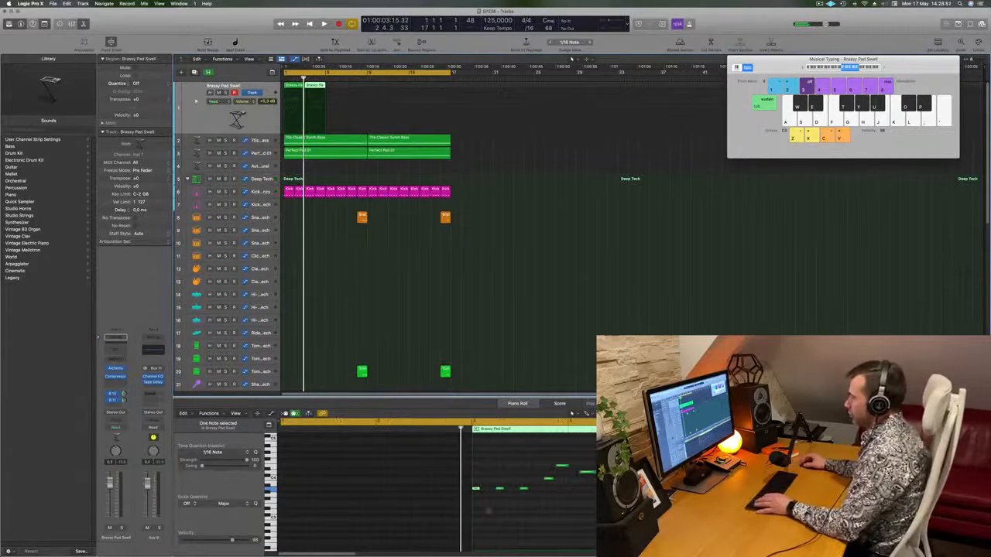
{"action": "left_click_drag", "start_coordinate": [526, 474], "coordinate": [476, 499]}
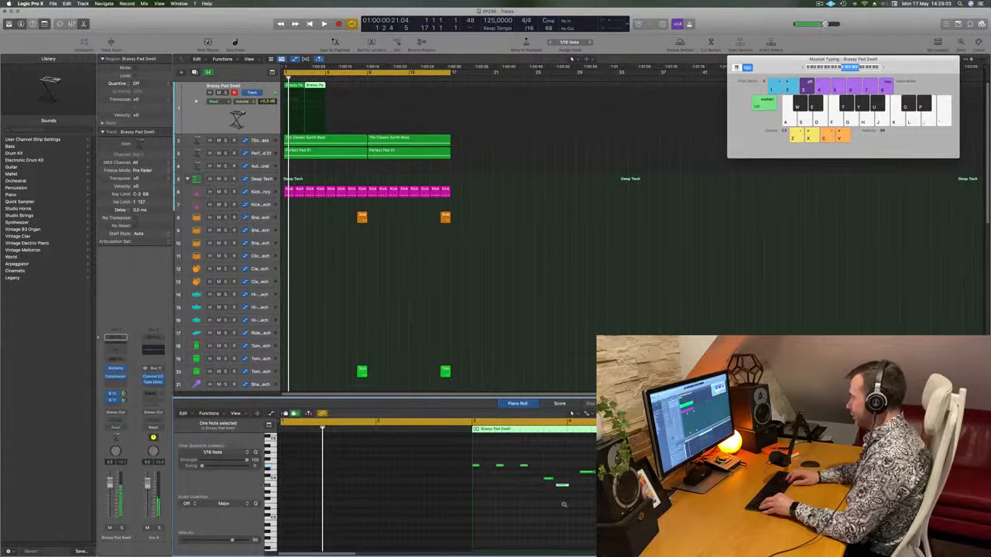
{"action": "key", "text": "space"}
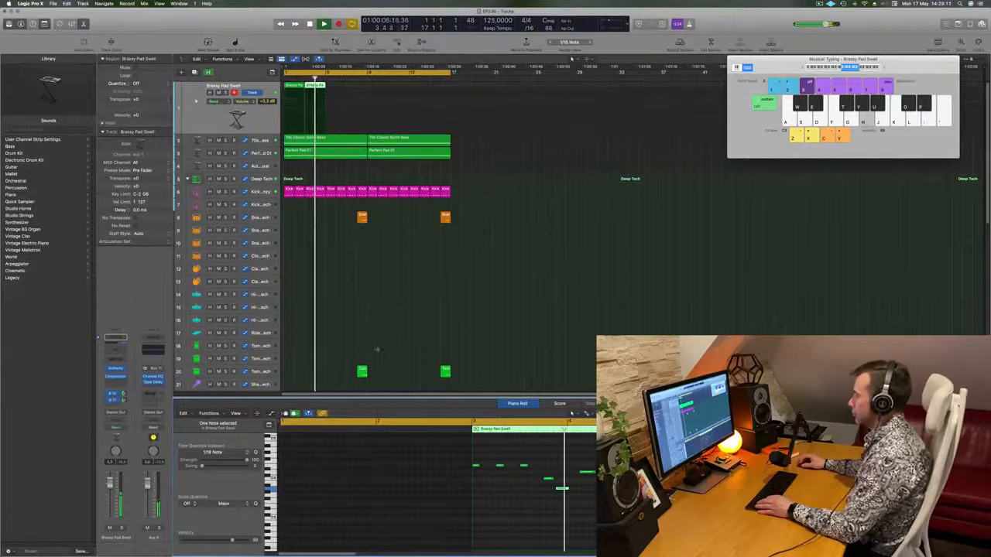
- Select both Brassy Pad Swell regions and listen to the melody from bar 1, checking the lowered note in the bar 3 region
{"action": "key", "text": "space"}
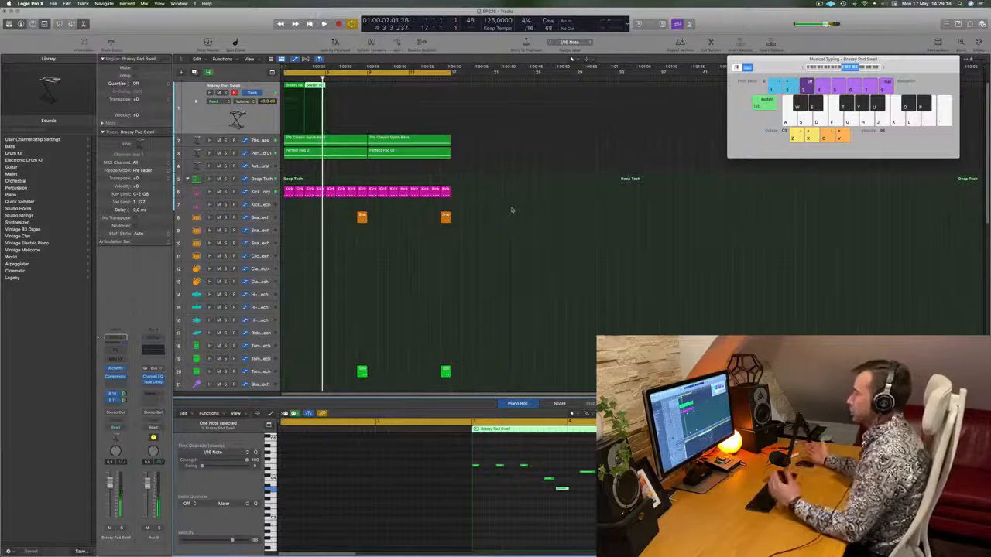
{"action": "left_click", "coordinate": [245, 121]}
{"action": "key", "text": "space"}
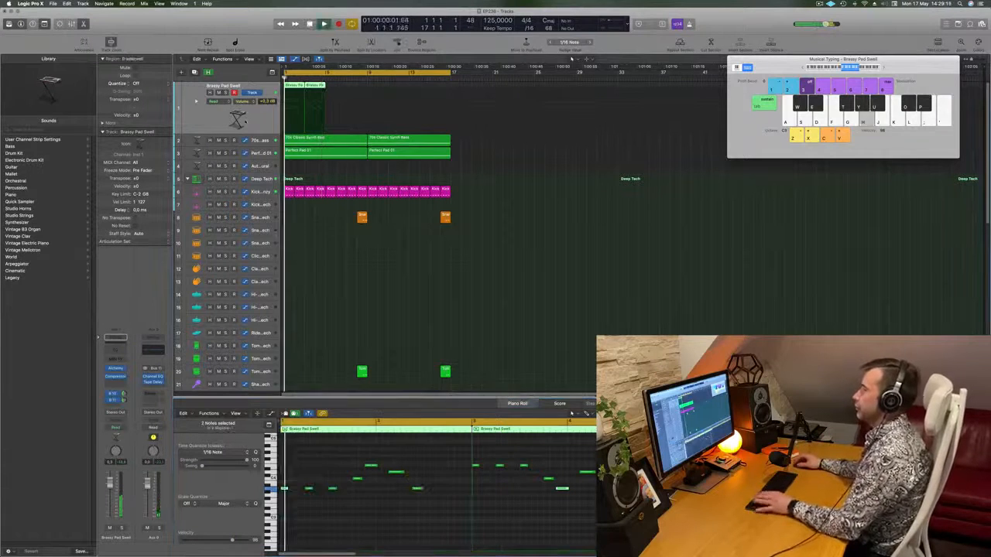
{"action": "scroll", "coordinate": [394, 269], "scroll_direction": "up", "scroll_amount": 2}
{"action": "scroll", "coordinate": [379, 275], "scroll_direction": "up", "scroll_amount": 2}
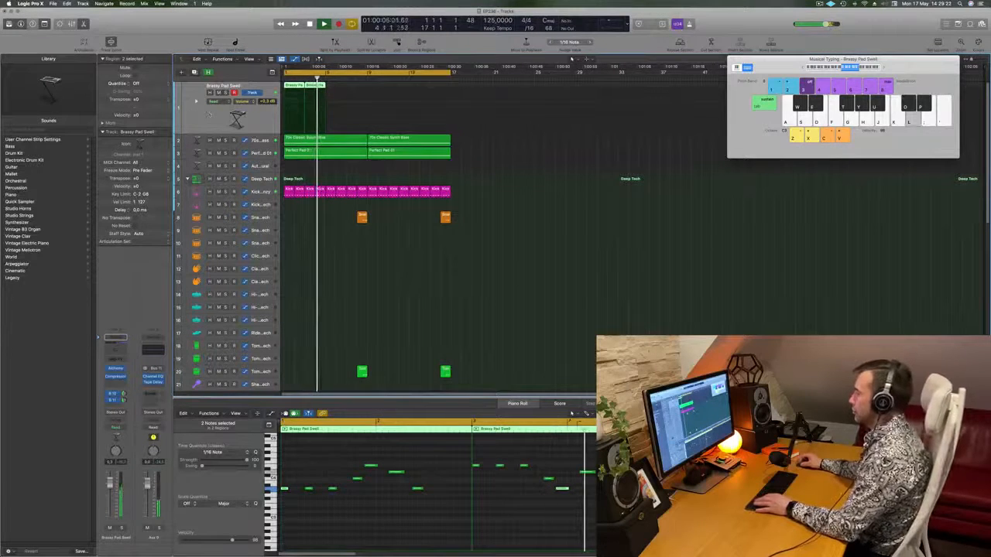
{"action": "left_click", "coordinate": [559, 489]}
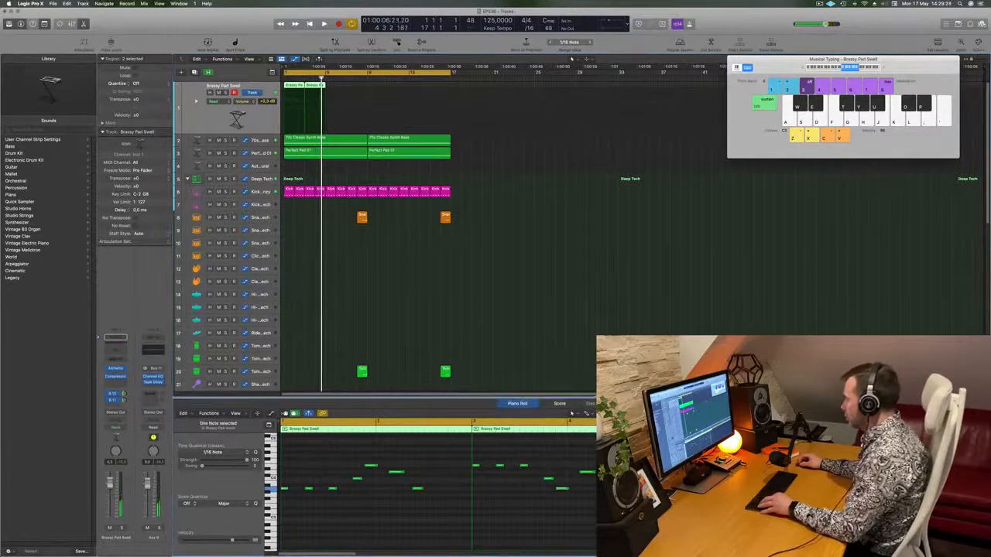
{"action": "key", "text": "space"}
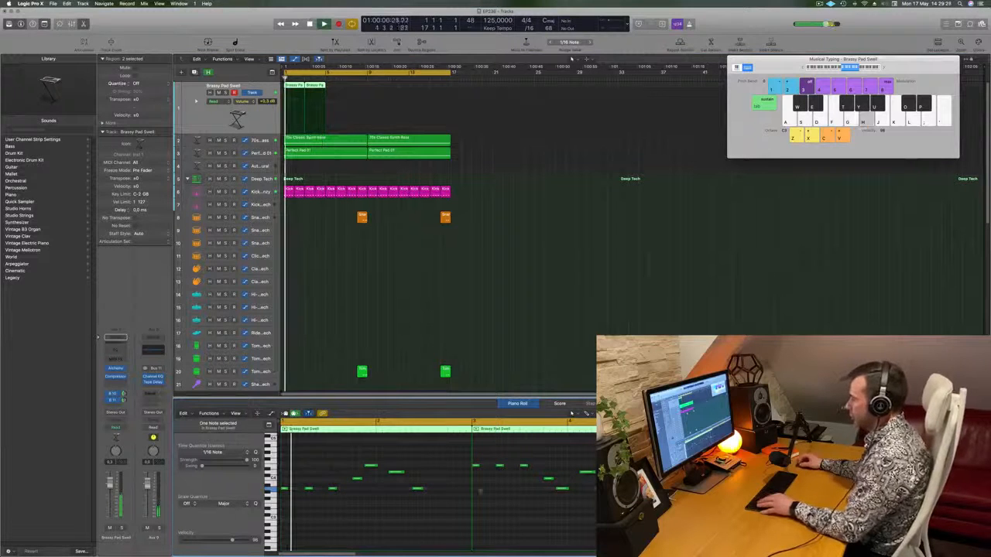
- Copy the last note of both Brassy Pad Swell regions slightly further along on the same pitch and replay the melody
{"action": "left_click_drag", "start_coordinate": [418, 491], "coordinate": [436, 495]}
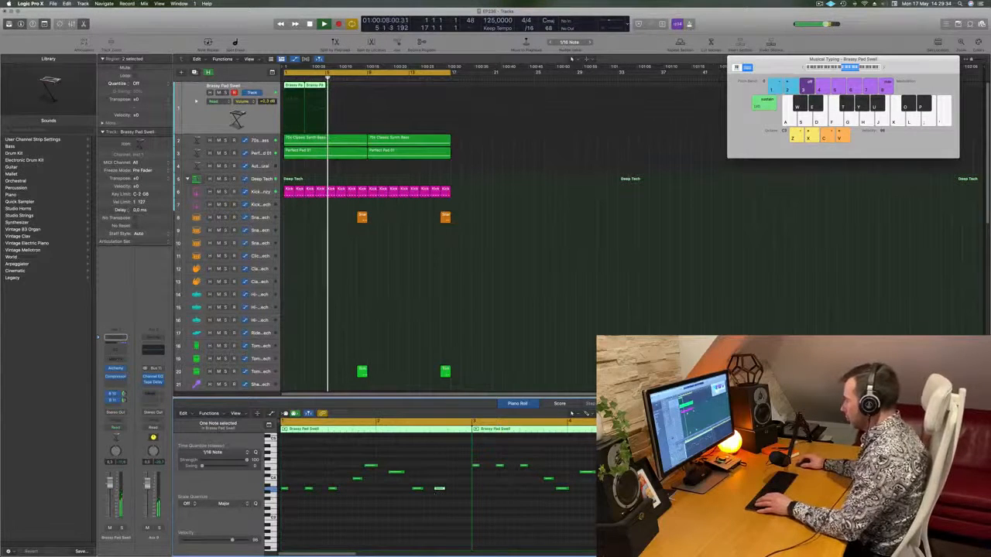
{"action": "key", "text": "Return"}
{"action": "key", "text": "super+w"}
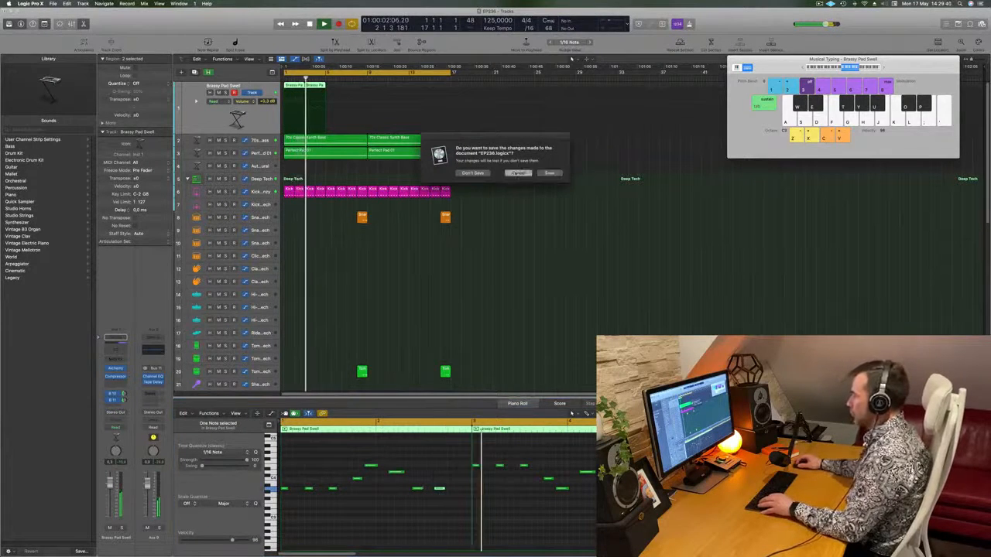
{"action": "key", "text": "Escape"}
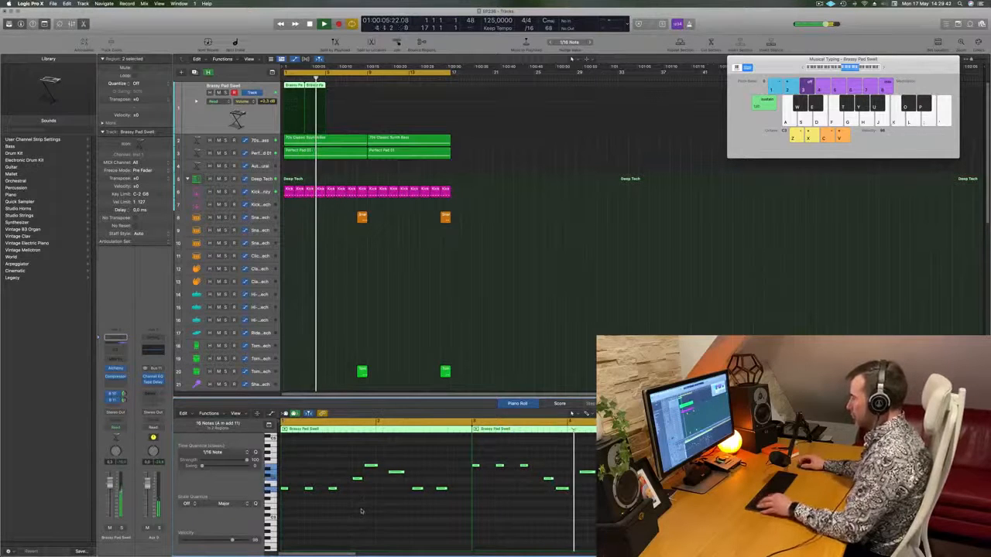
{"action": "key", "text": "Return"}
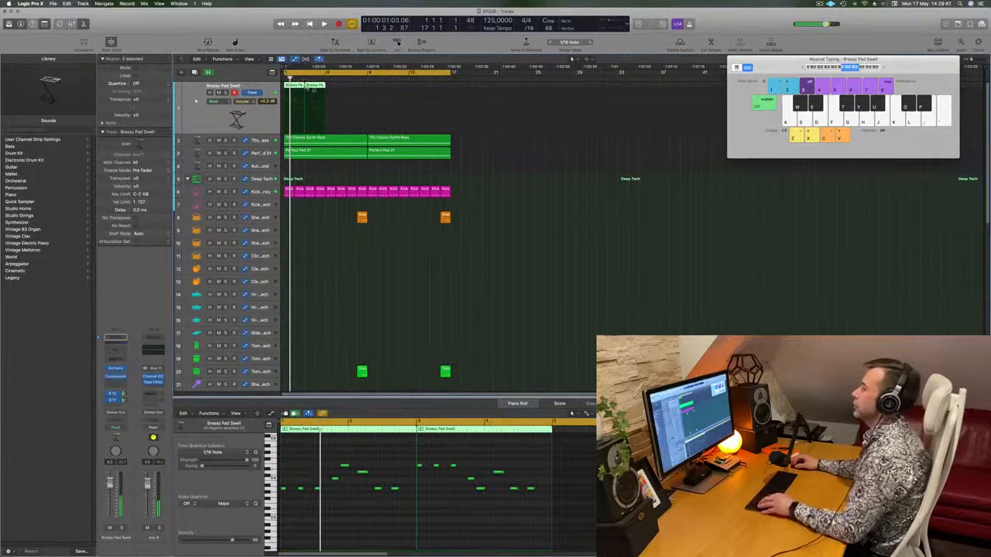
- Repeat the two Brassy Pad Swell regions until they reach bar 17 and play them back
{"action": "left_click_drag", "start_coordinate": [330, 90], "coordinate": [372, 86]}
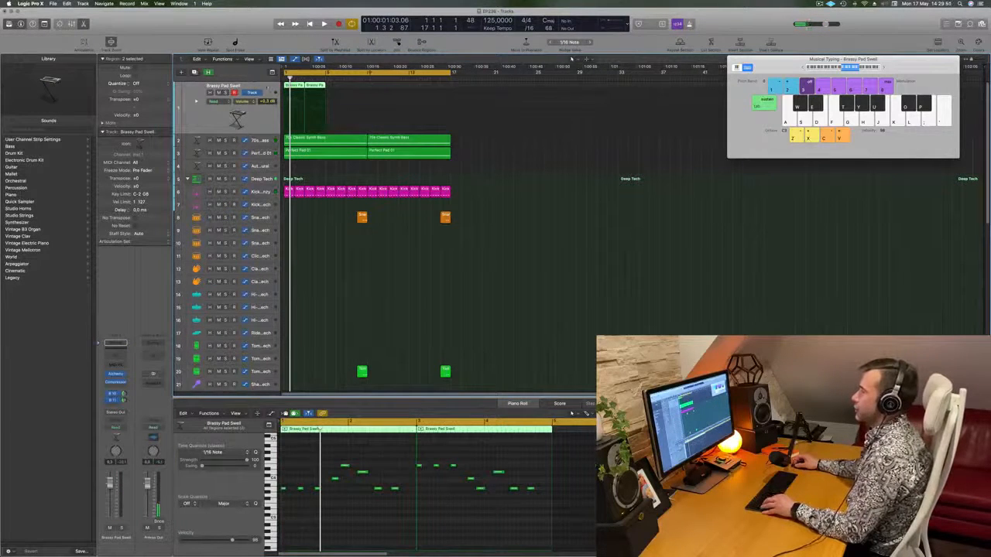
{"action": "key", "text": "super+r"}
{"action": "key", "text": "super+r"}
{"action": "key", "text": "space"}
{"action": "left_click", "coordinate": [258, 121]}
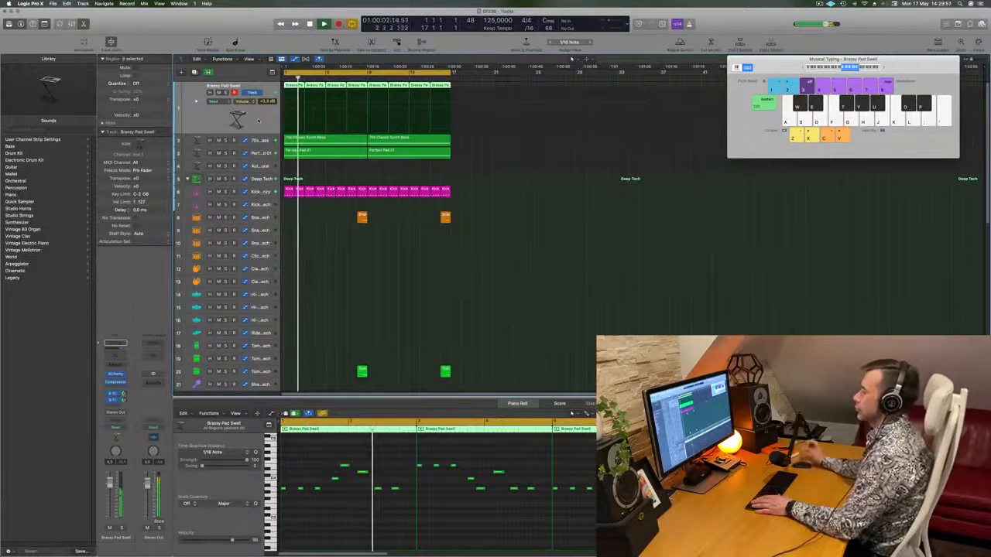
- Delete the added last note of the bar 1 region and remove the six repeated regions from bar 5 onward
{"action": "key", "text": "Return"}
{"action": "left_click", "coordinate": [394, 488]}
{"action": "key", "text": "BackSpace"}
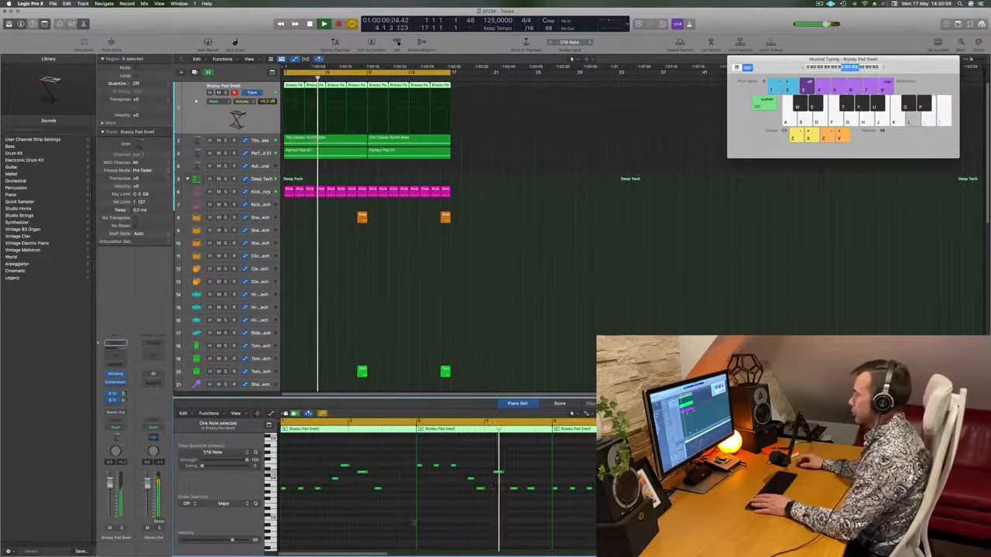
{"action": "key", "text": "space"}
{"action": "left_click_drag", "start_coordinate": [475, 86], "coordinate": [341, 88]}
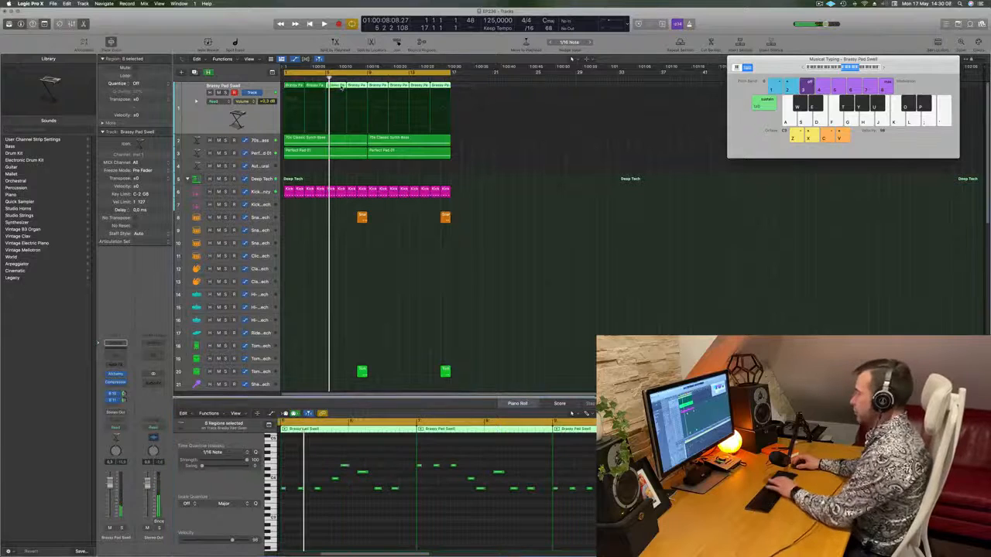
{"action": "key", "text": "Delete"}
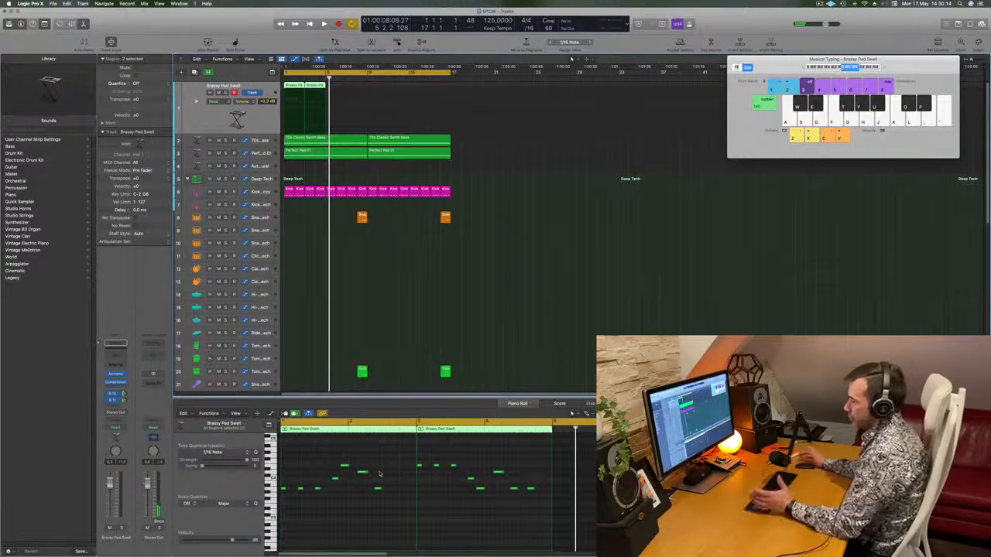
- Examine the melody's notes on its lowest pitch during playback and compare them with the notes of the 70s Classic Synth Bass
{"action": "left_click", "coordinate": [271, 488]}
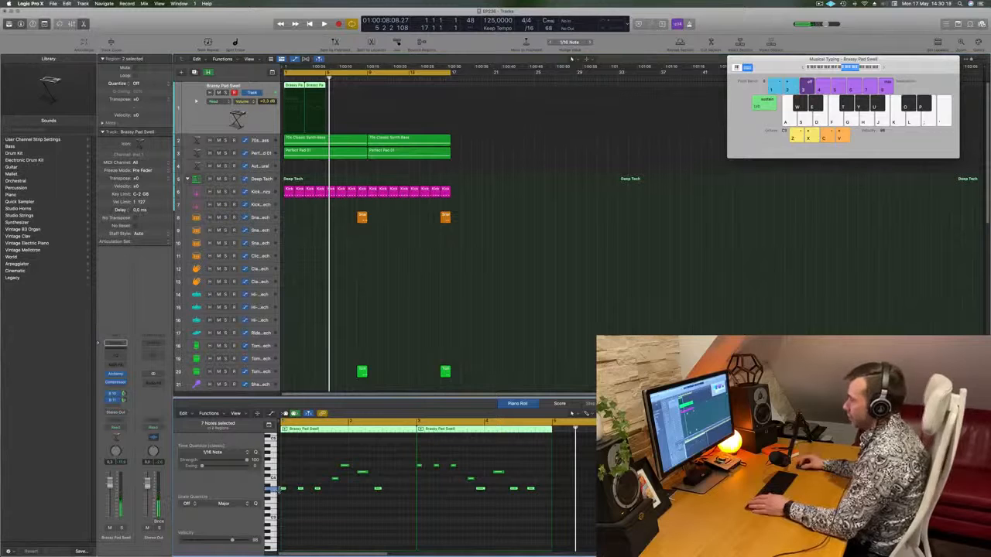
{"action": "key", "text": "space"}
{"action": "left_click", "coordinate": [530, 284]}
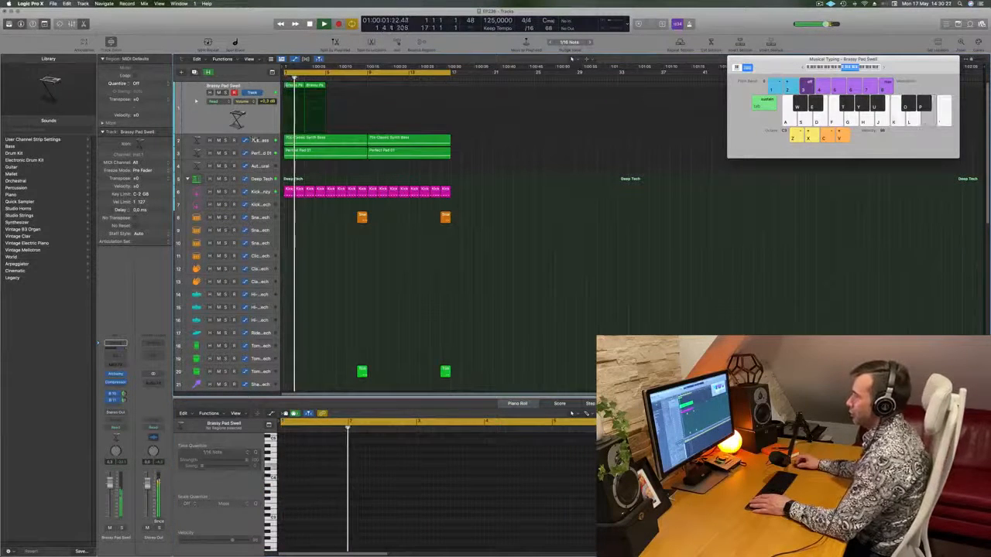
{"action": "left_click", "coordinate": [251, 138]}
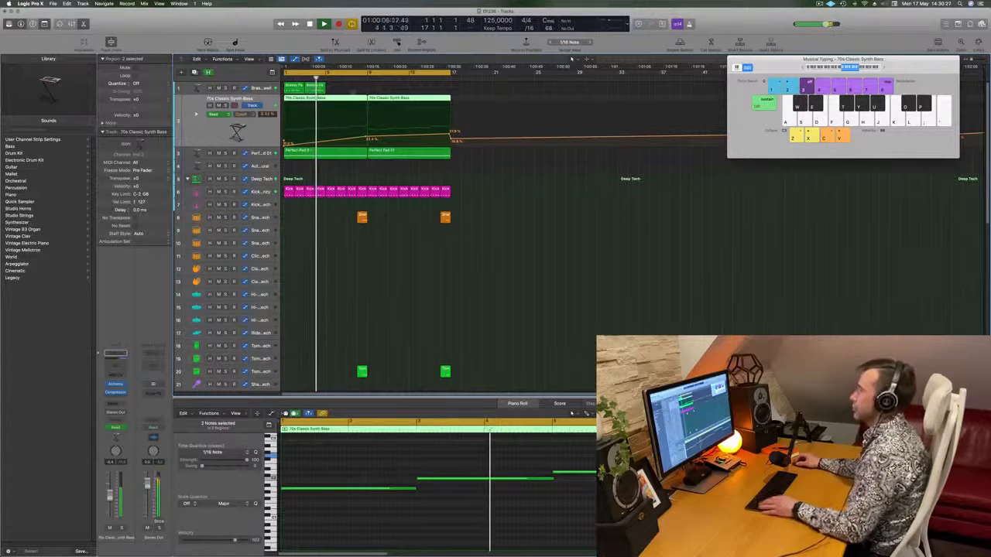
- Copy the two Brassy Pad Swell regions to bar 5 and the resulting four to bar 9, filling the track up to bar 17
{"action": "left_click_drag", "start_coordinate": [338, 87], "coordinate": [300, 88]}
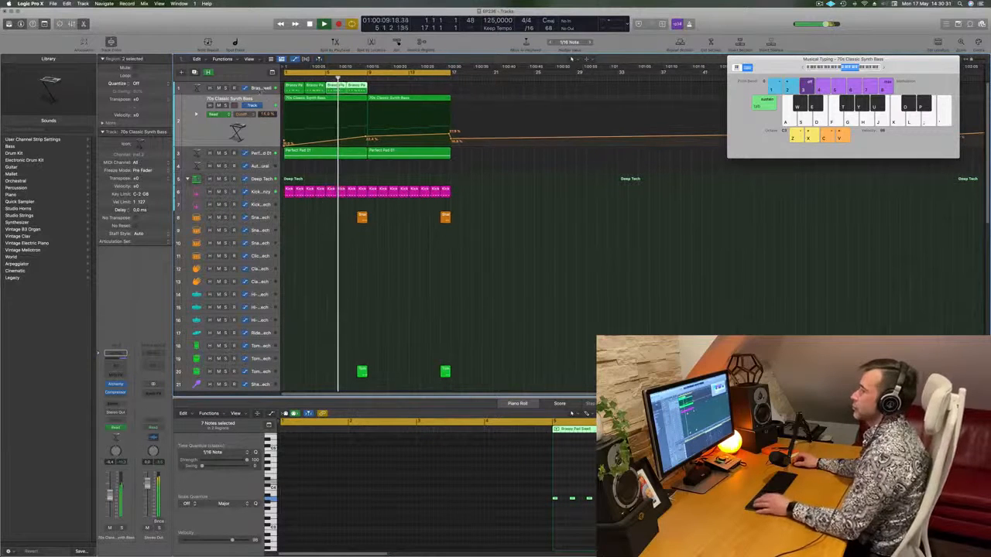
{"action": "key", "text": "Up"}
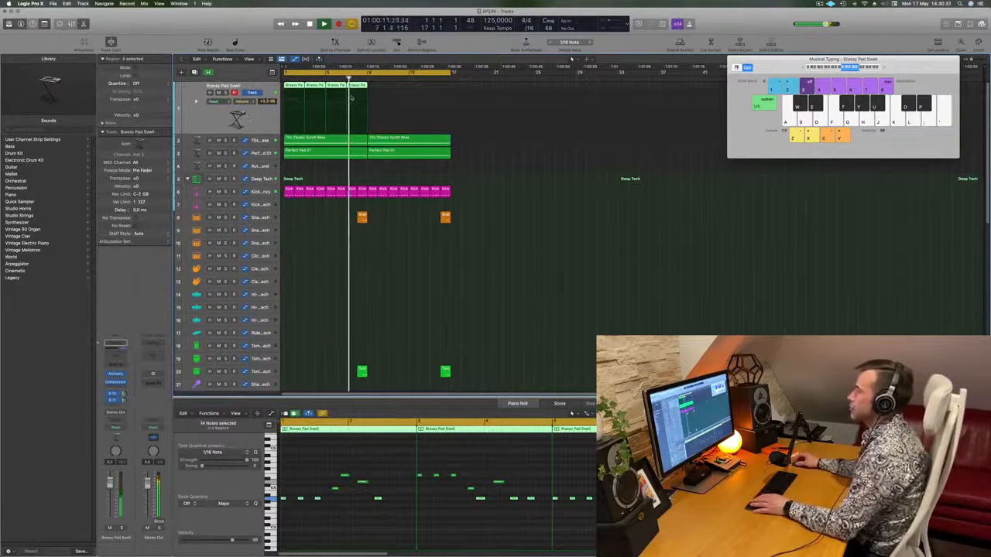
{"action": "left_click_drag", "start_coordinate": [296, 86], "coordinate": [377, 93]}
{"action": "key", "text": "Return"}
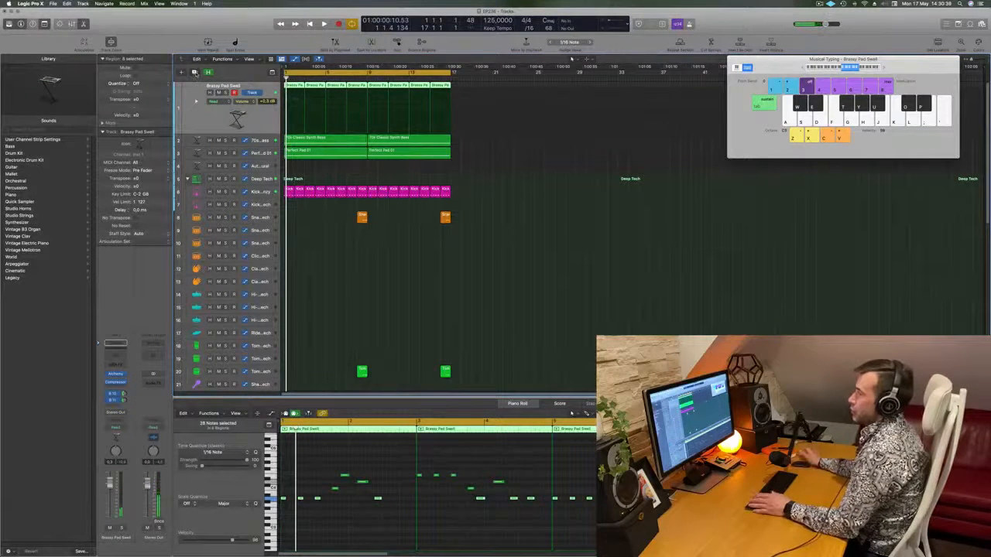
- Duplicate the Brassy Pad Swell track, copy all eight regions onto the duplicate and mute the original track
{"action": "key", "text": "super+d"}
{"action": "left_click_drag", "start_coordinate": [478, 91], "coordinate": [298, 109]}
{"action": "key", "text": "space"}
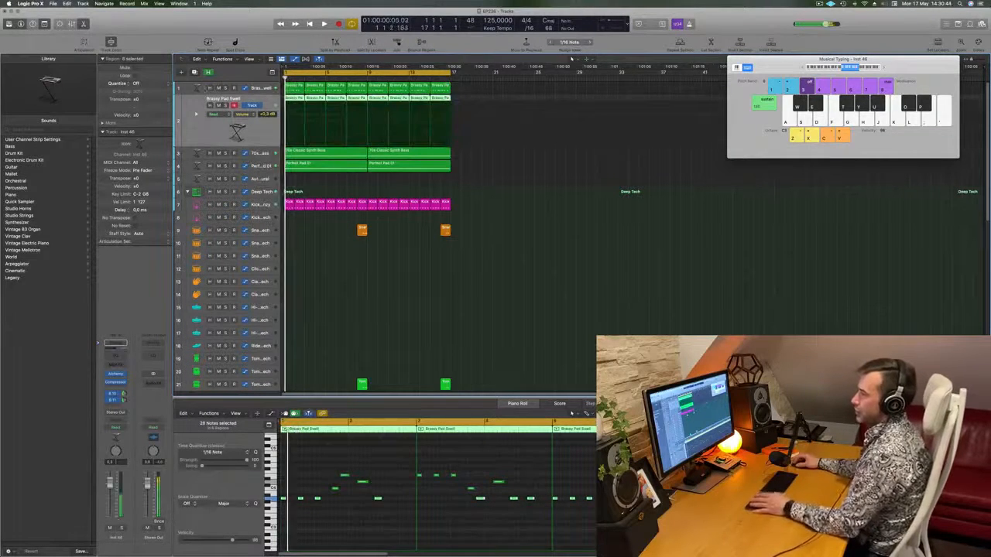
{"action": "left_click", "coordinate": [218, 88]}
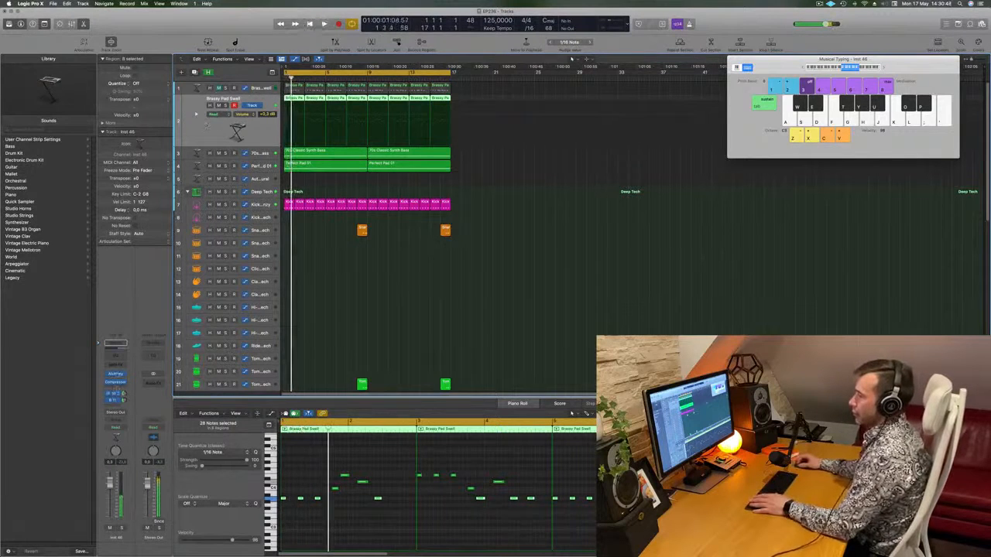
- Open Alchemy on the duplicated track, browse its Leads presets and load 70s Analog Synth Lead while playing the melody
{"action": "left_click", "coordinate": [116, 374]}
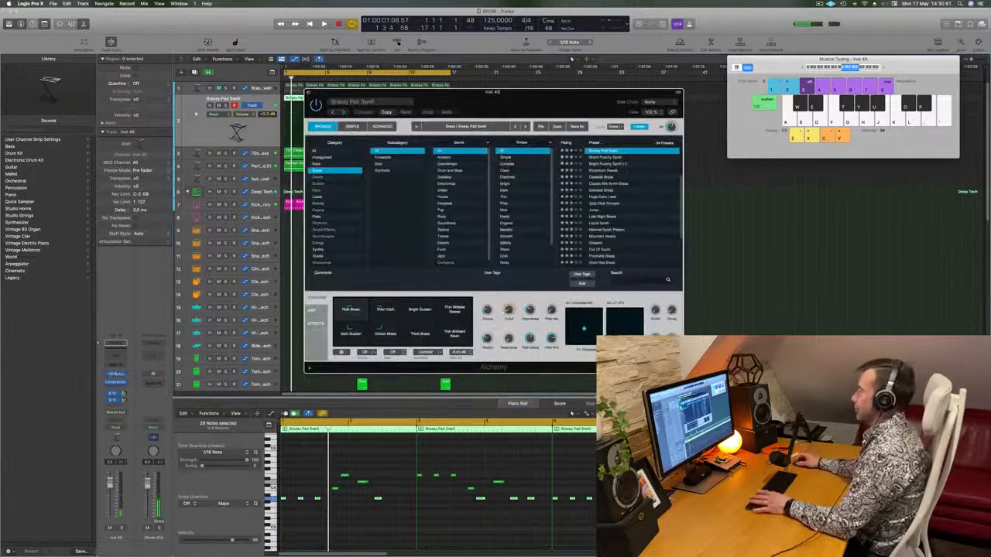
{"action": "left_click", "coordinate": [343, 191]}
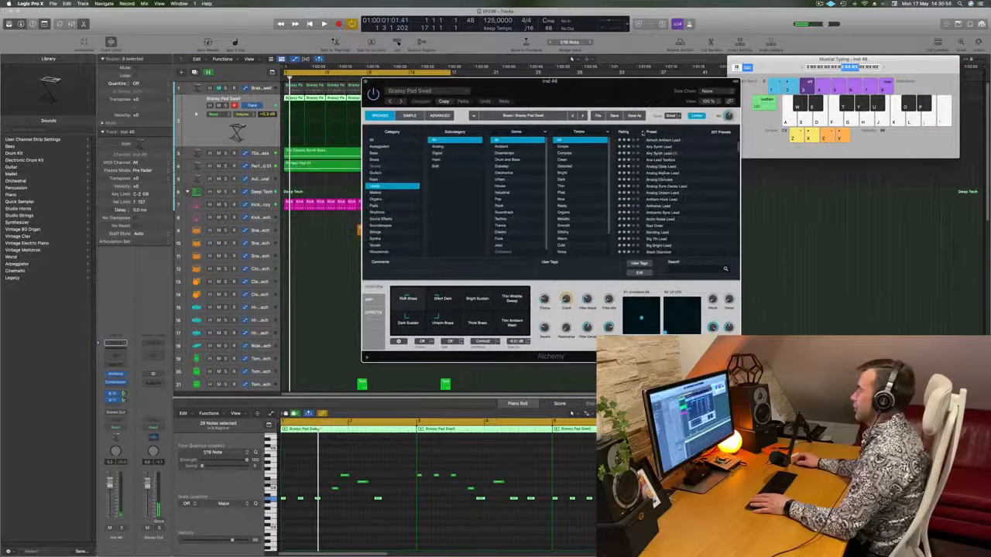
{"action": "scroll", "coordinate": [661, 177], "scroll_direction": "up", "scroll_amount": 3}
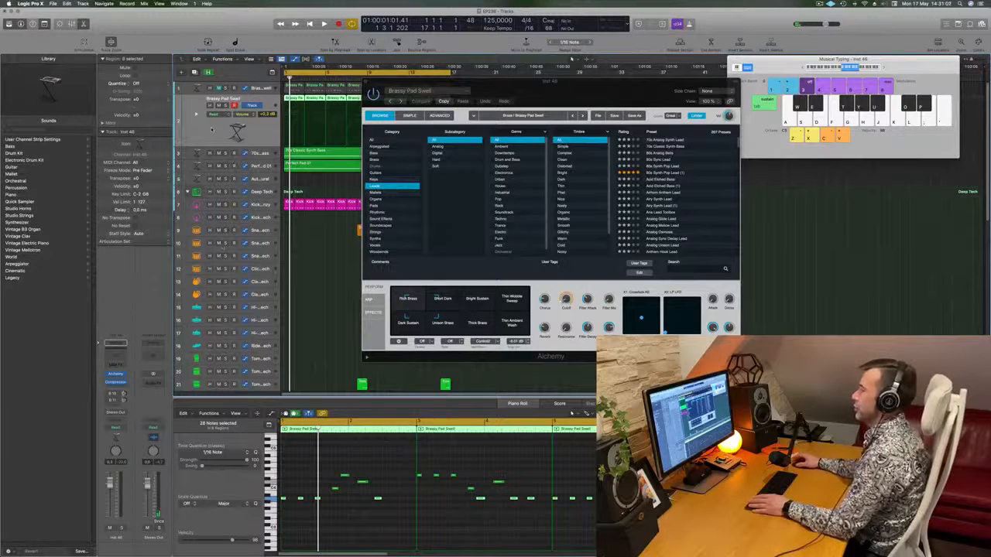
{"action": "left_click_drag", "start_coordinate": [619, 100], "coordinate": [595, 97]}
{"action": "key", "text": "space"}
{"action": "key", "text": "space"}
{"action": "key", "text": "space"}
{"action": "key", "text": "space"}
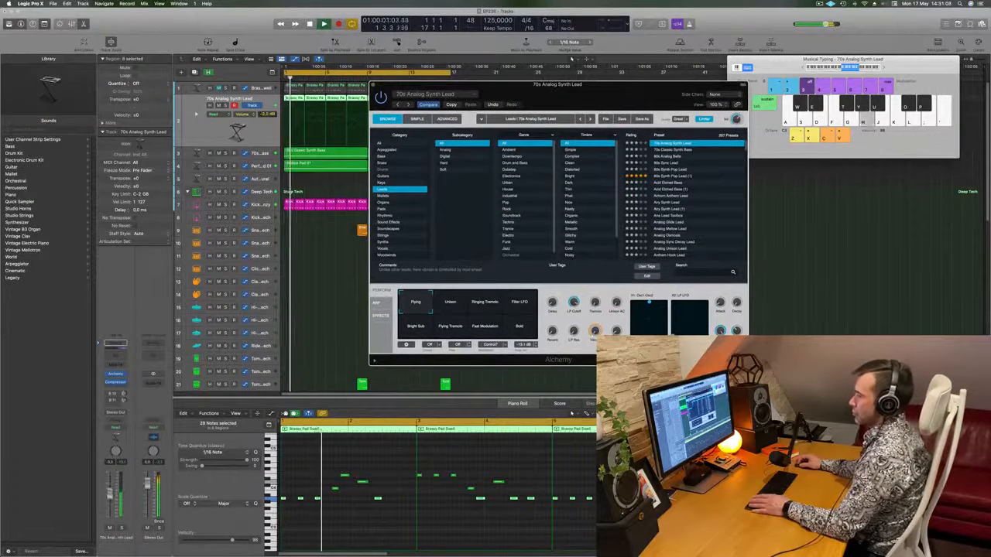
- Audition the Alchemy lead presets from 80s Analog Bells through 80s Synth Pop Lead and lower the duplicated track's volume
{"action": "key", "text": "super+w"}
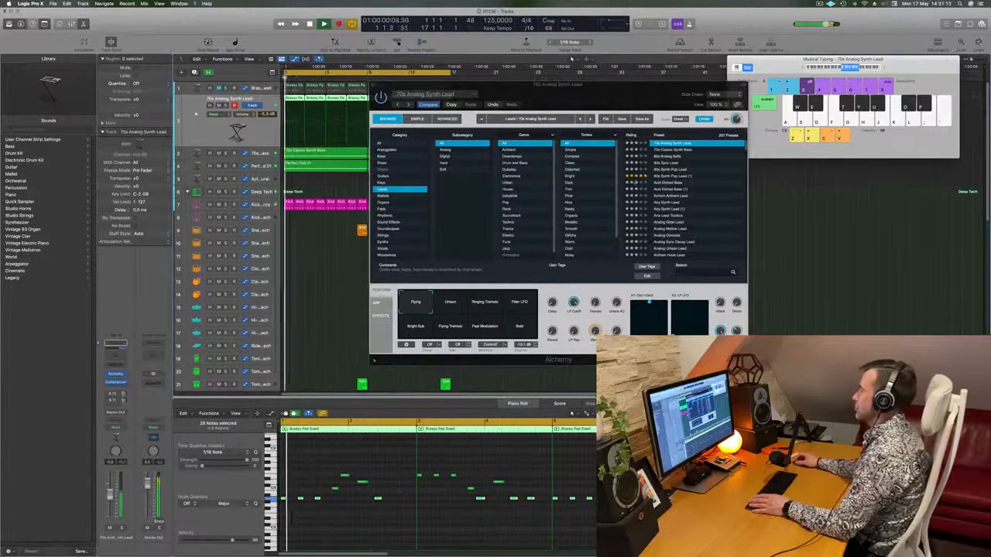
{"action": "left_click", "coordinate": [666, 156]}
{"action": "left_click", "coordinate": [666, 155]}
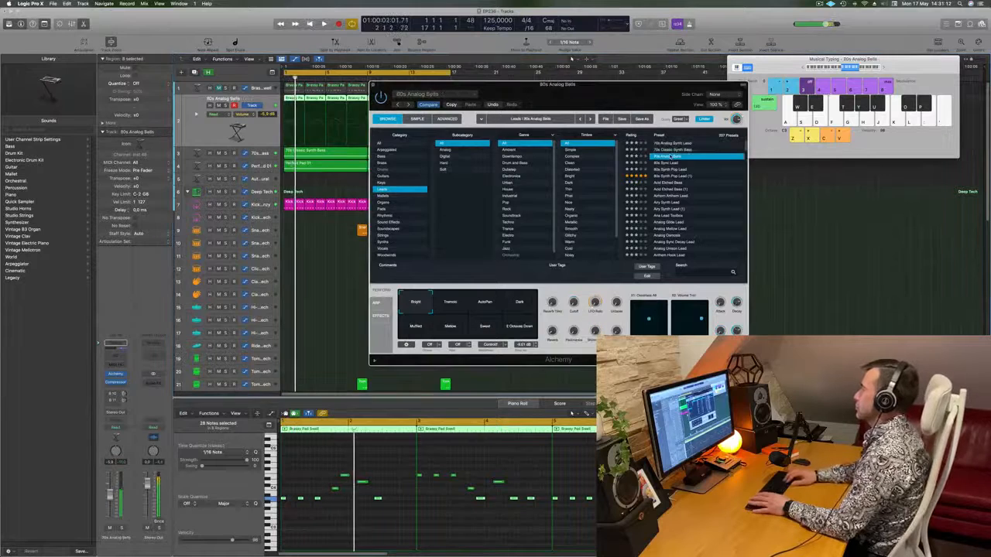
{"action": "key", "text": "Down"}
{"action": "key", "text": "Down"}
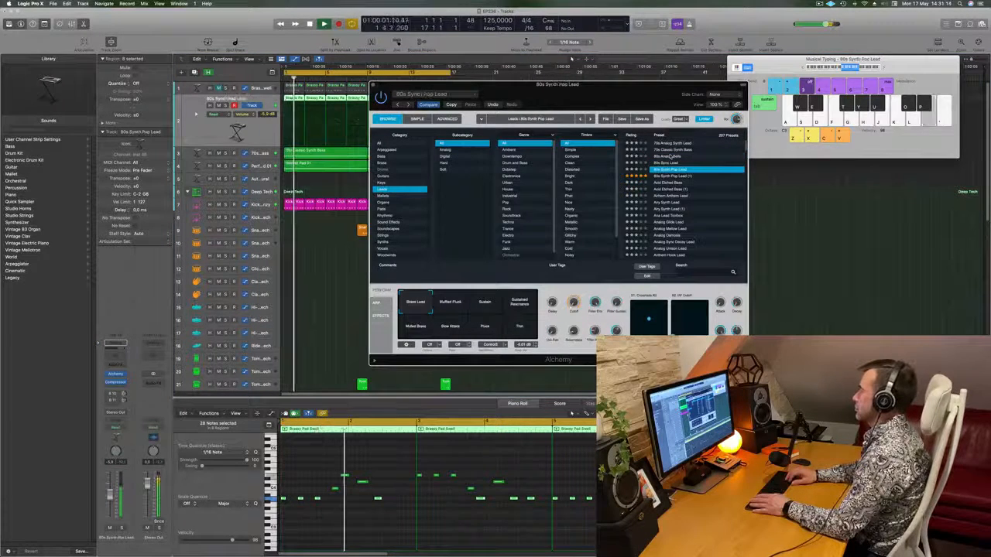
{"action": "scroll", "coordinate": [671, 156], "scroll_direction": "down", "scroll_amount": 3}
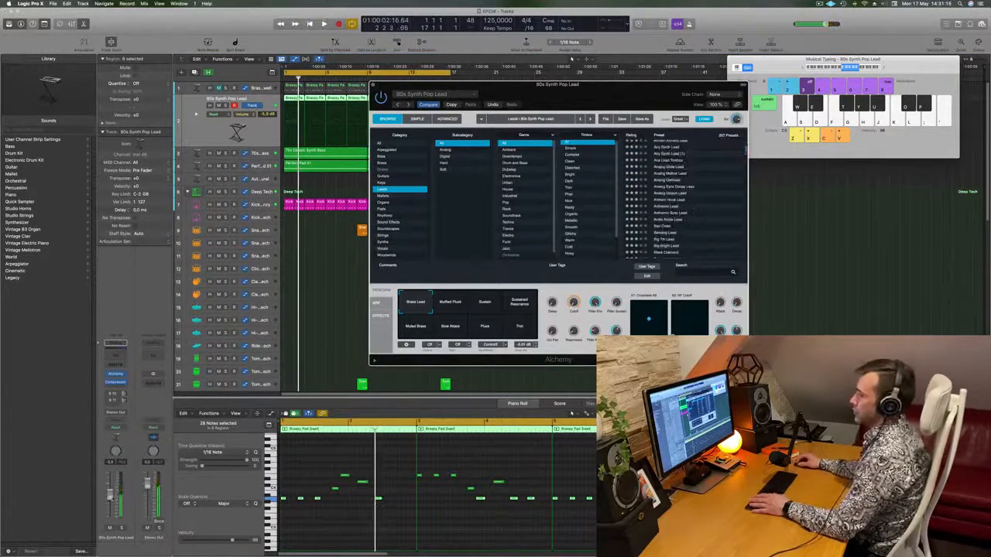
{"action": "left_click_drag", "start_coordinate": [109, 497], "coordinate": [109, 503]}
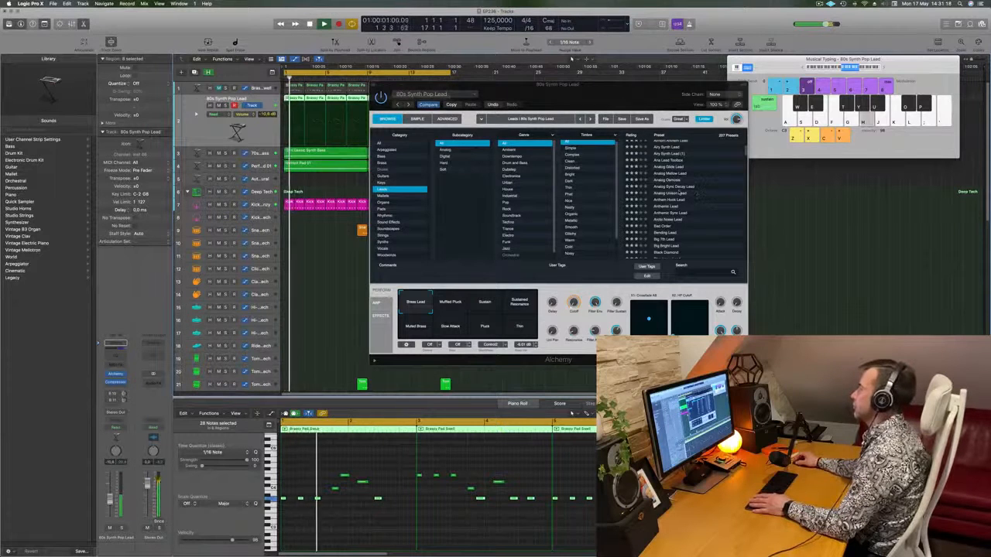
- Audition the Ana Lead Toolbox and Analog Glide Lead presets, ending on Analog Mellow Lead for the duplicated track
{"action": "scroll", "coordinate": [679, 193], "scroll_direction": "up", "scroll_amount": 2}
{"action": "left_click", "coordinate": [673, 178]}
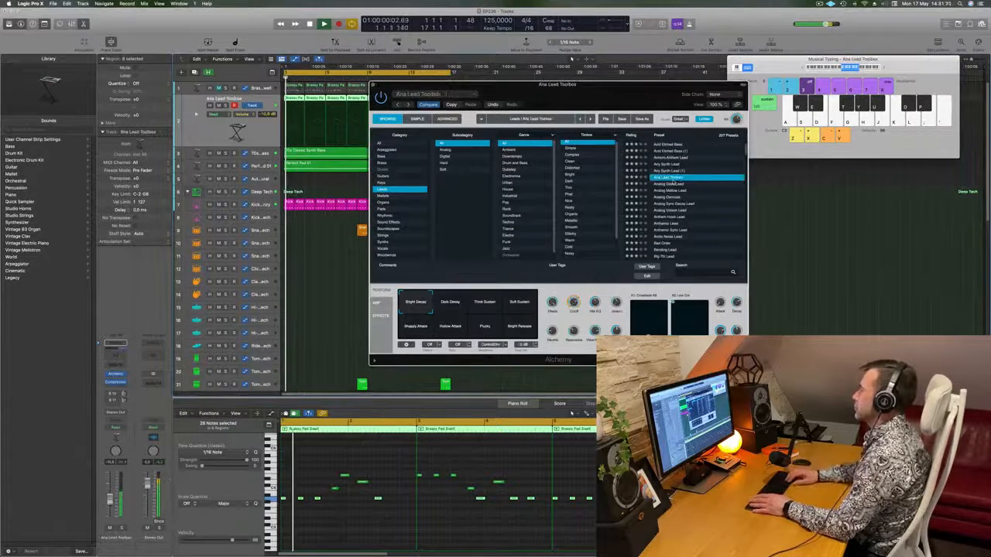
{"action": "left_click", "coordinate": [672, 183]}
{"action": "scroll", "coordinate": [674, 184], "scroll_direction": "up", "scroll_amount": 1}
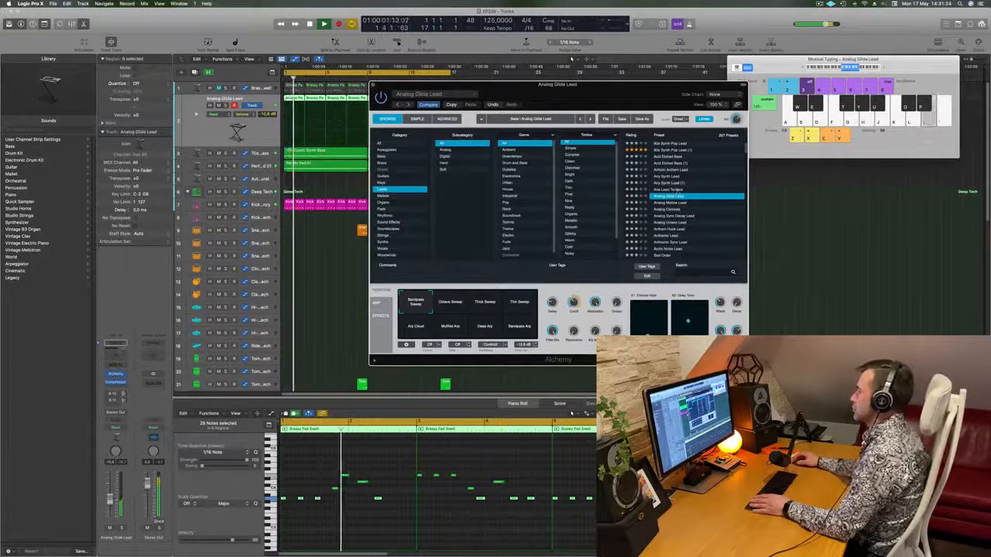
{"action": "scroll", "coordinate": [679, 182], "scroll_direction": "down", "scroll_amount": 2}
{"action": "left_click", "coordinate": [680, 180]}
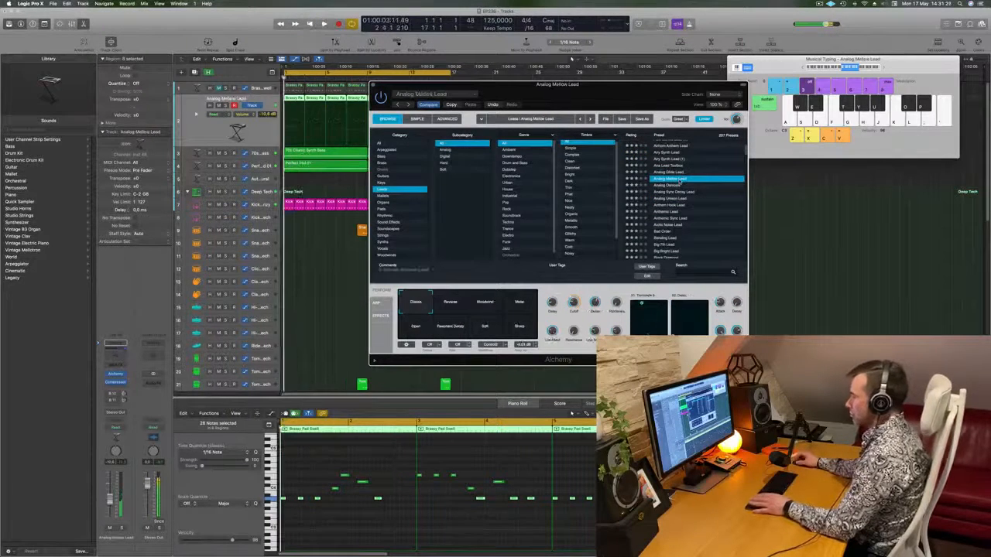
{"action": "scroll", "coordinate": [693, 186], "scroll_direction": "down", "scroll_amount": 1}
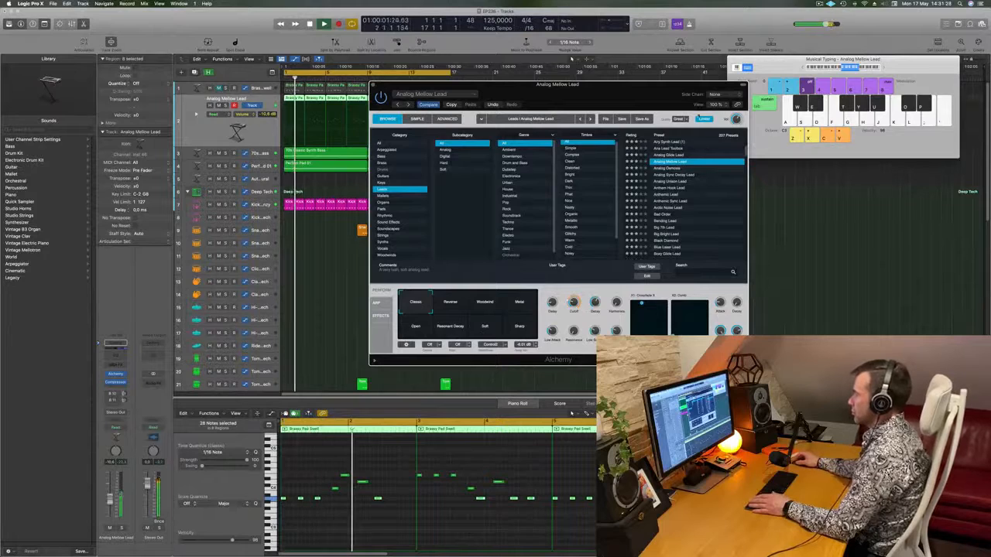
- Move the Alchemy window off the track area and raise the Analog Mellow Lead track's volume to about -5.8 dB while playing the melody
{"action": "left_click_drag", "start_coordinate": [642, 95], "coordinate": [739, 77]}
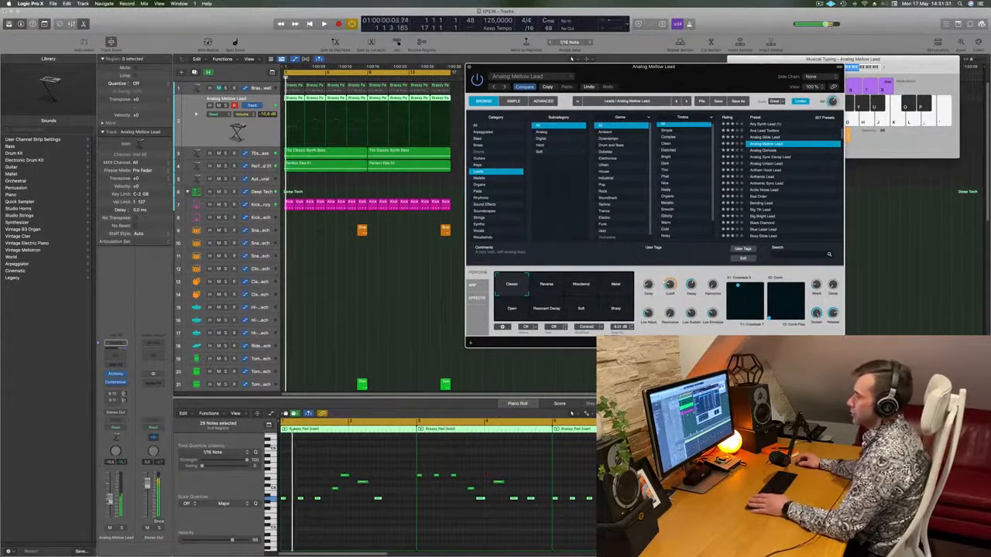
{"action": "left_click_drag", "start_coordinate": [109, 497], "coordinate": [109, 499]}
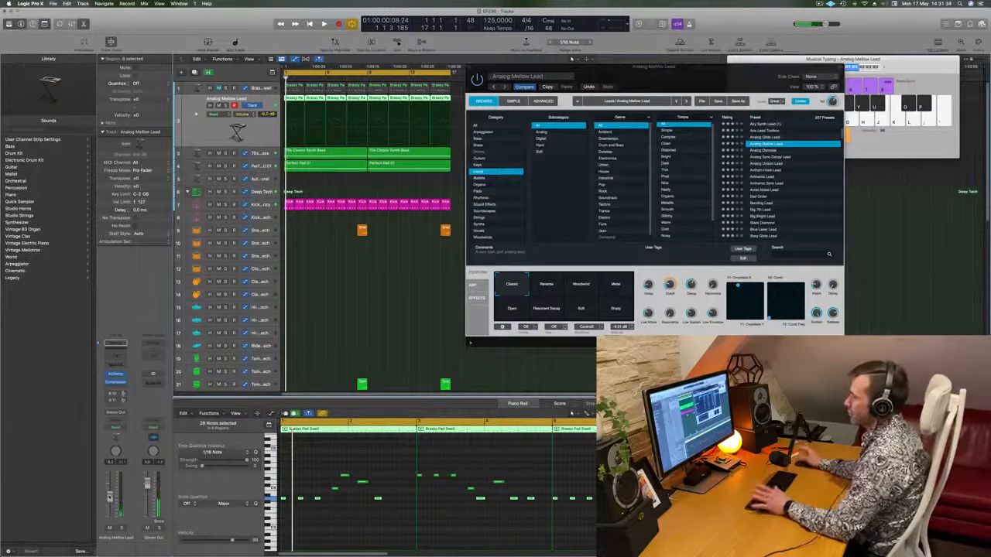
{"action": "key", "text": "space"}
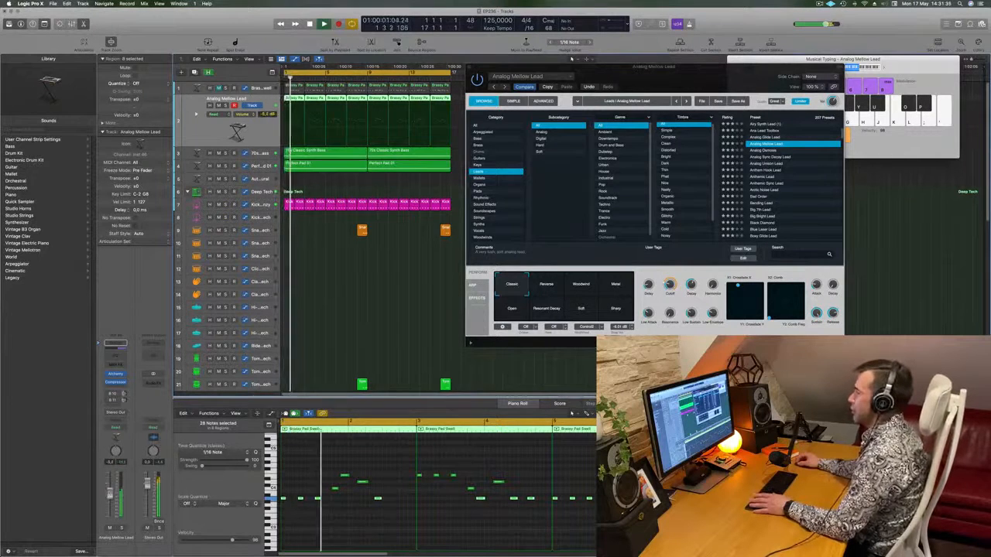
{"action": "key", "text": "space"}
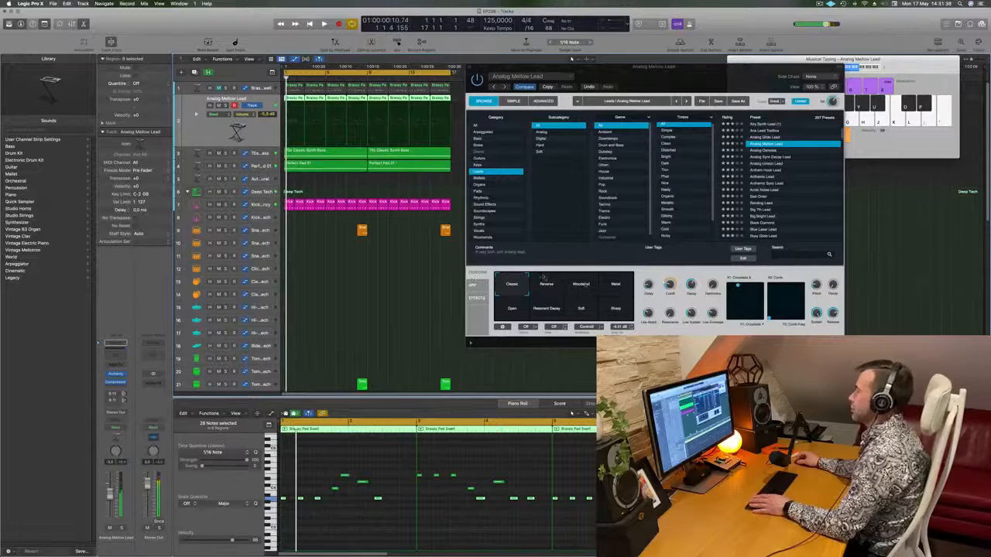
{"action": "key", "text": "space"}
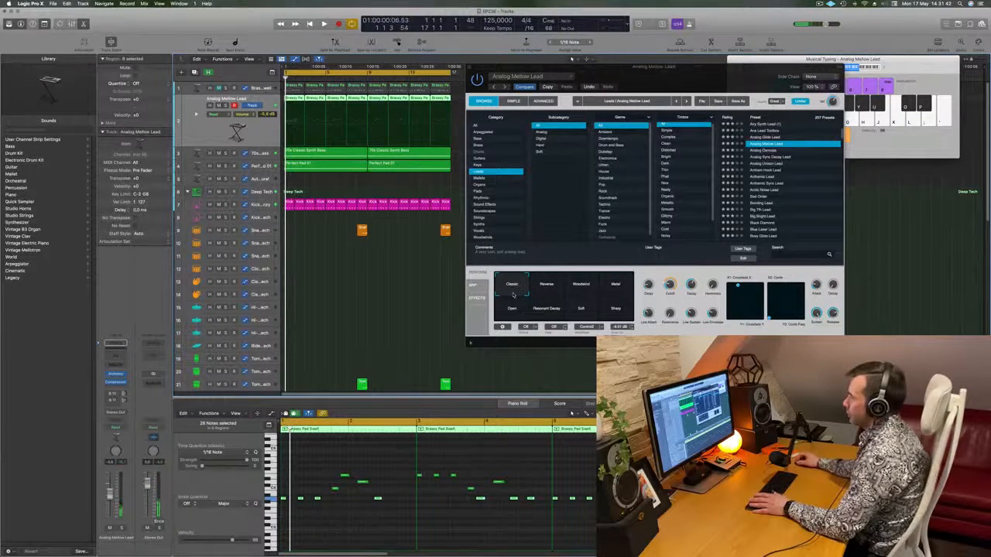
- Morph Analog Mellow Lead from the Classic snapshot to a blend of Classic, Reverse, Open and Resonant Decay, replaying the melody to compare
{"action": "mouse_move", "coordinate": [512, 295]}
{"action": "left_mouse_down"}
{"action": "mouse_move", "coordinate": [534, 307]}
{"action": "mouse_move", "coordinate": [516, 293]}
{"action": "left_mouse_up"}
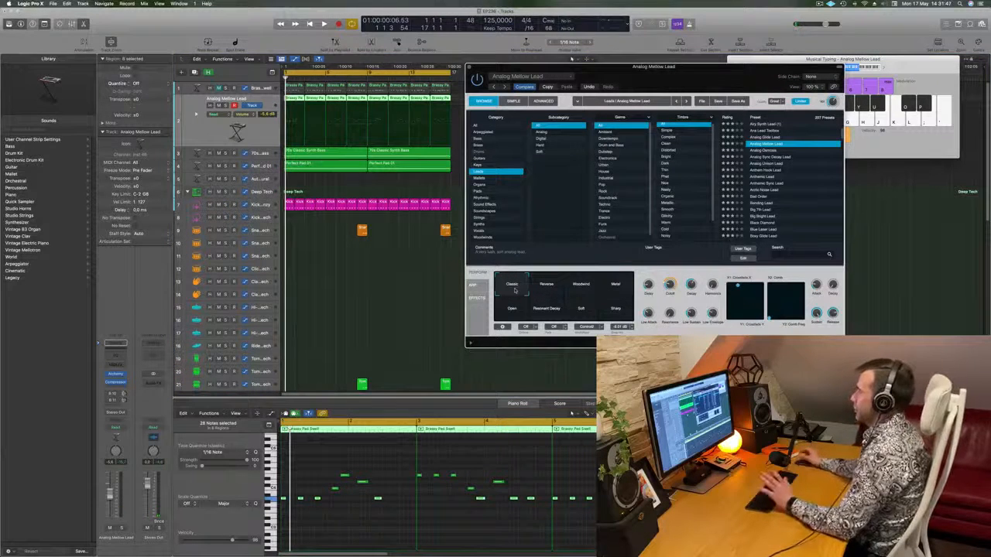
{"action": "key", "text": "space"}
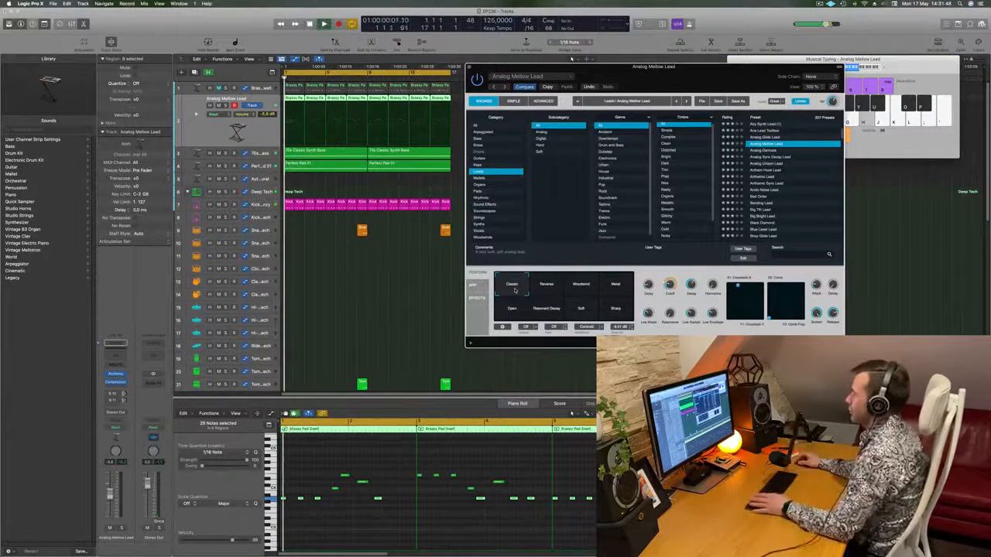
{"action": "left_click_drag", "start_coordinate": [515, 290], "coordinate": [532, 301]}
{"action": "key", "text": "space"}
{"action": "key", "text": "space"}
{"action": "key", "text": "space"}
{"action": "key", "text": "space"}
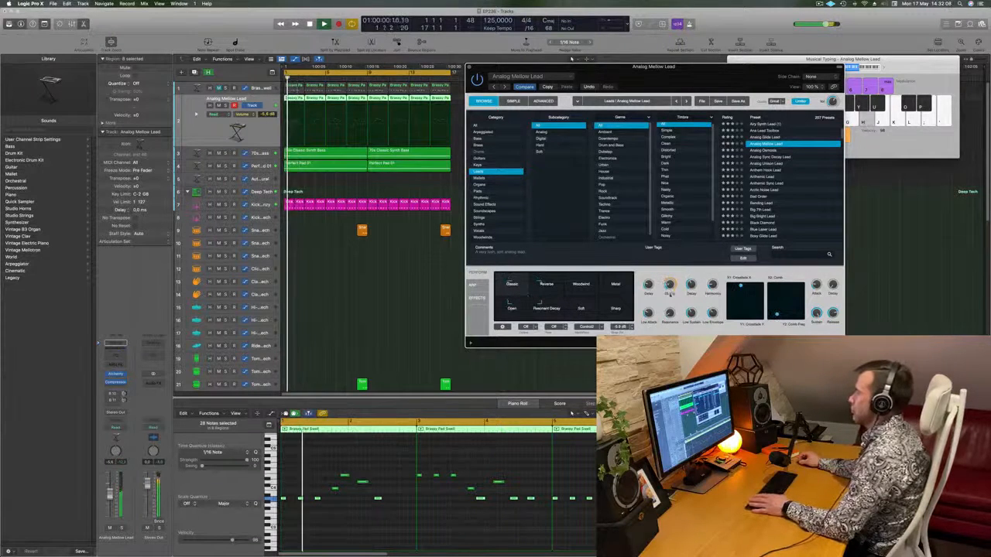
{"action": "key", "text": "space"}
{"action": "key", "text": "space"}
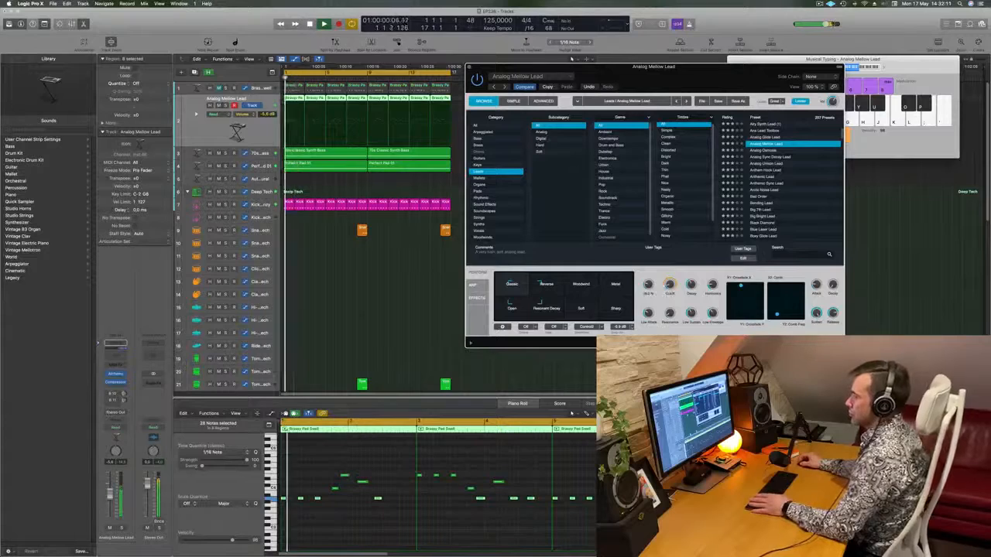
- Raise the Analog Mellow Lead track's volume to about -4.7 dB and close its Alchemy window
{"action": "left_click_drag", "start_coordinate": [110, 496], "coordinate": [110, 494]}
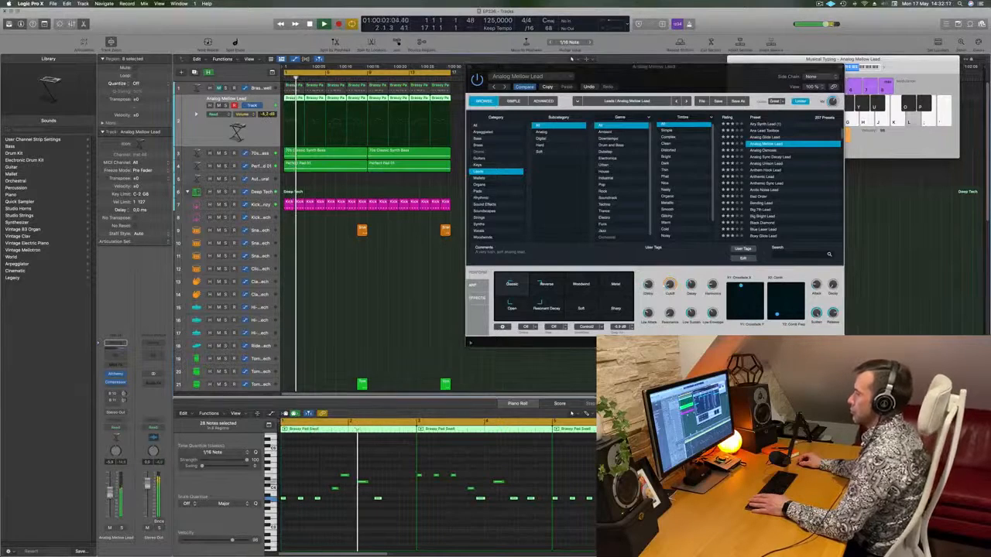
{"action": "left_click_drag", "start_coordinate": [641, 74], "coordinate": [557, 152]}
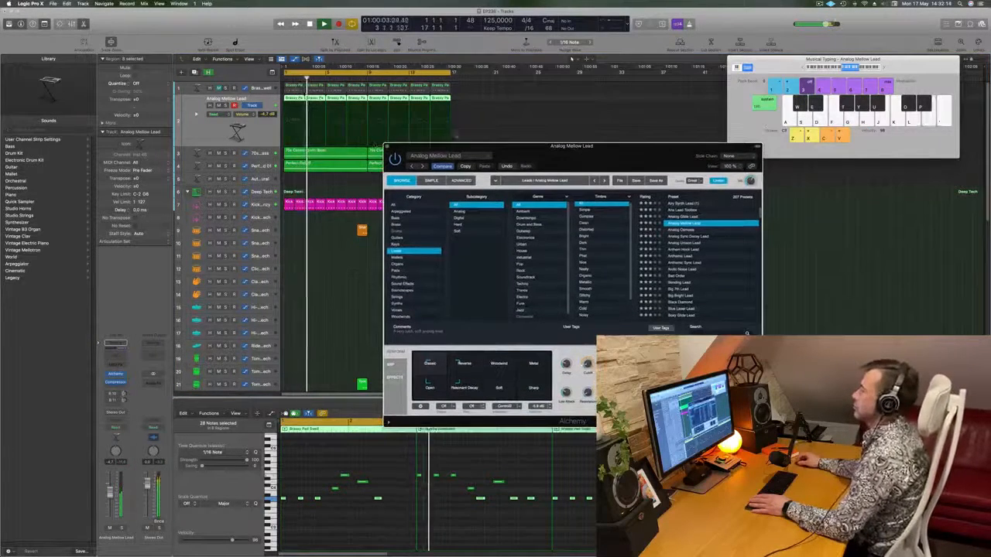
{"action": "left_click", "coordinate": [387, 146]}
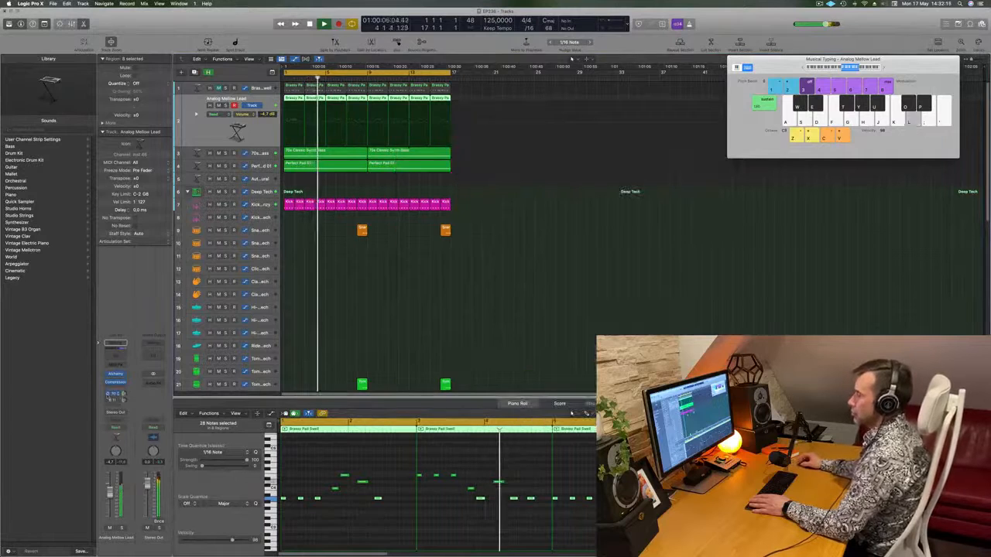
- Adjust the Analog Mellow Lead track's Bus 10 and Bus 11 send levels and check its Compressor settings during playback
{"action": "left_click_drag", "start_coordinate": [124, 395], "coordinate": [124, 396]}
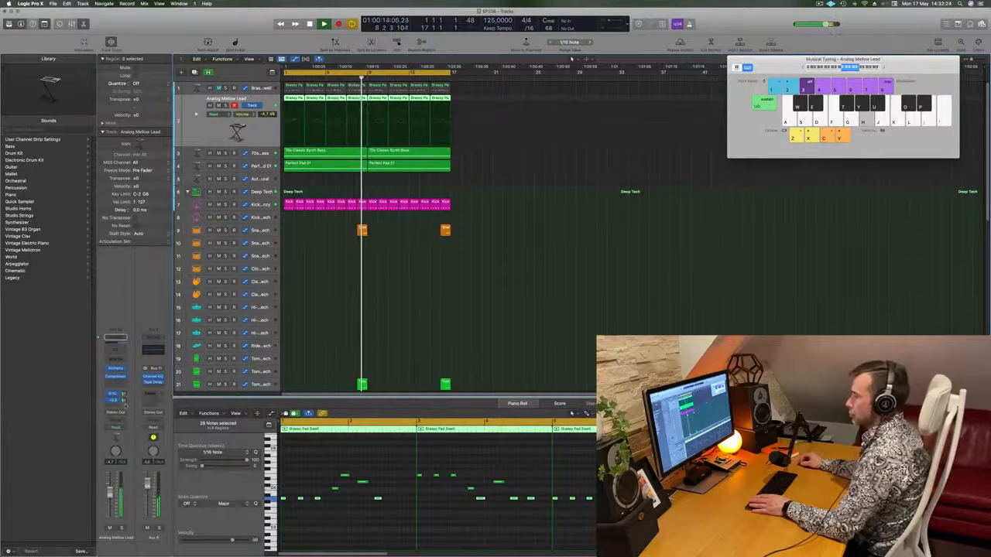
{"action": "key", "text": "Return"}
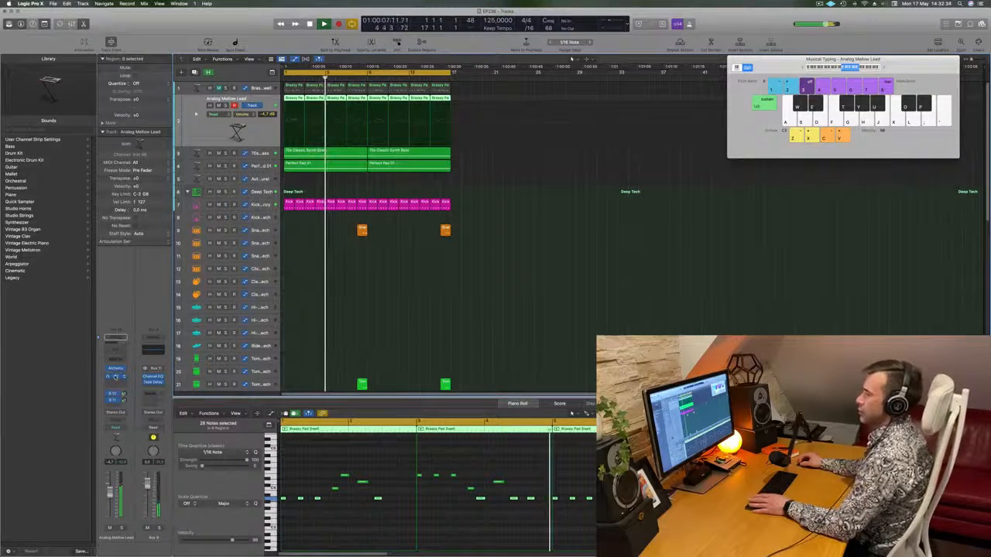
{"action": "left_click", "coordinate": [115, 377]}
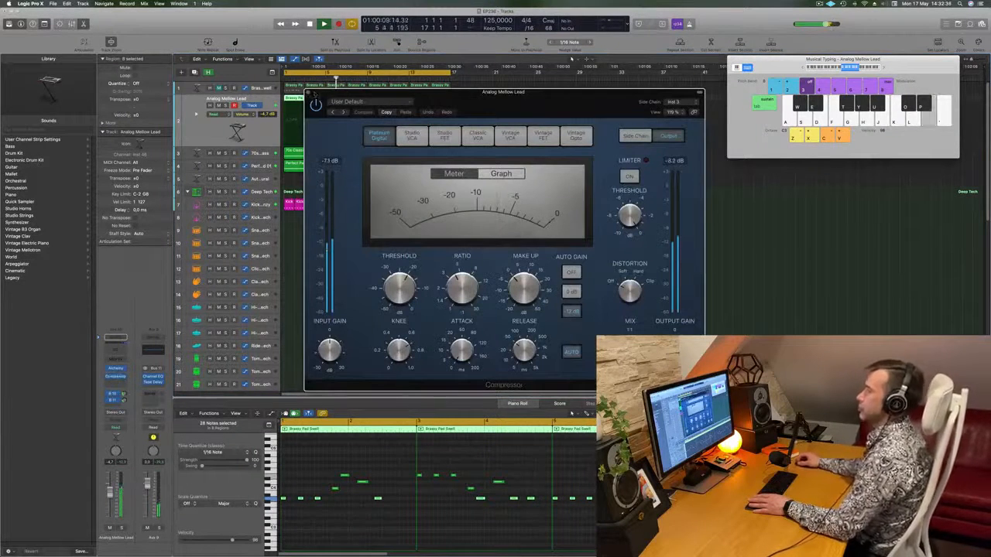
{"action": "left_click", "coordinate": [307, 93]}
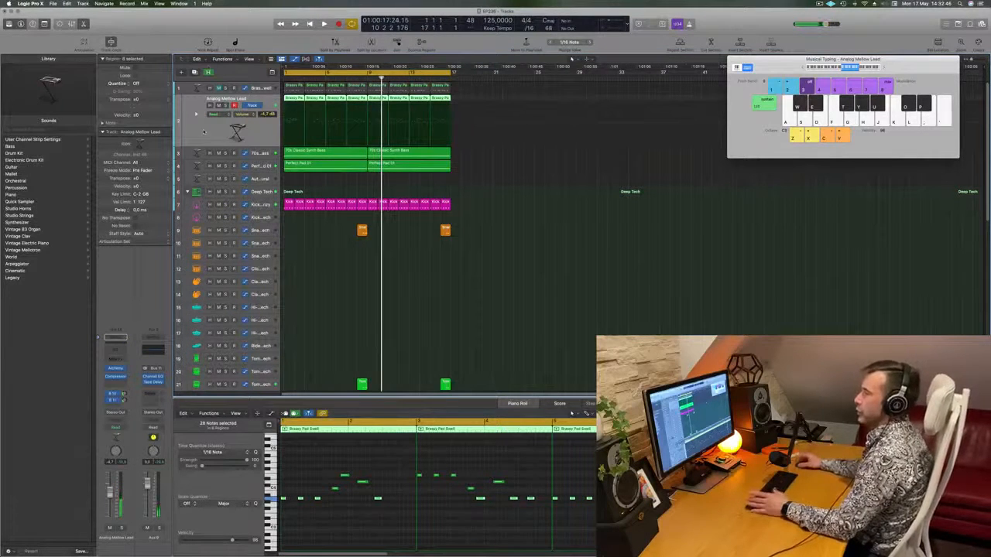
- Duplicate the Analog Mellow Lead track, copy its eight regions onto the duplicate, mute the original and play the melody
{"action": "key", "text": "super+d"}
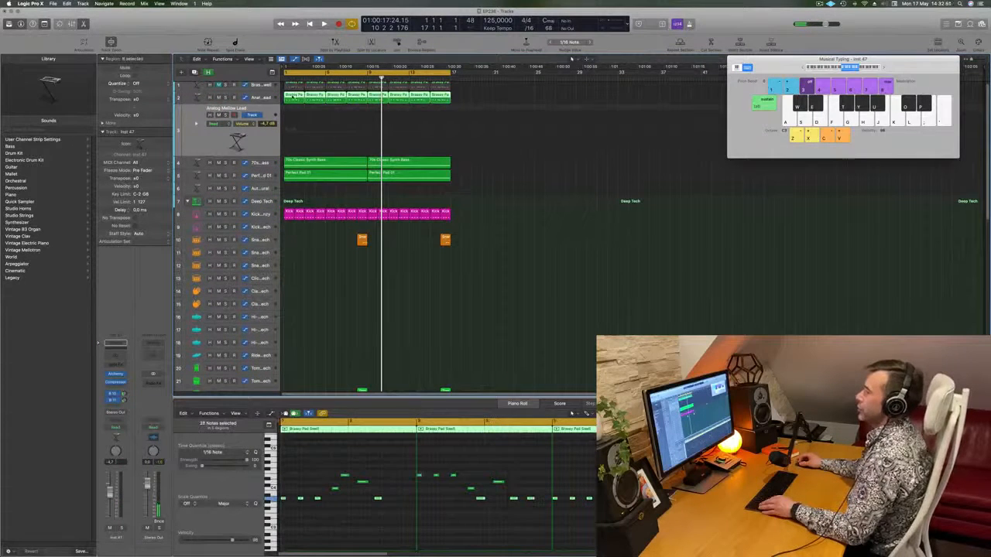
{"action": "left_click_drag", "start_coordinate": [295, 96], "coordinate": [293, 115]}
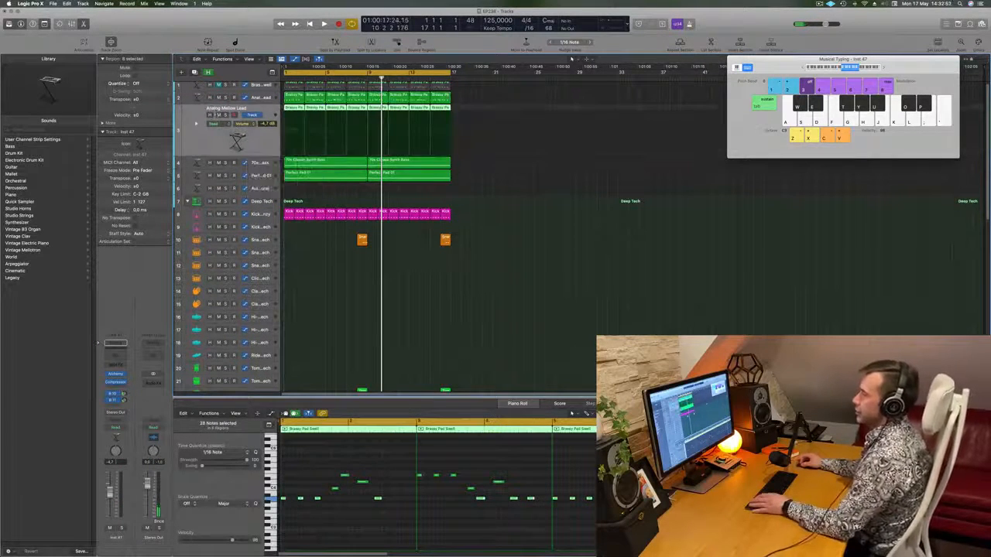
{"action": "left_click", "coordinate": [225, 115]}
{"action": "key", "text": "space"}
{"action": "left_click", "coordinate": [221, 73]}
{"action": "key", "text": "space"}
{"action": "key", "text": "space"}
{"action": "key", "text": "space"}
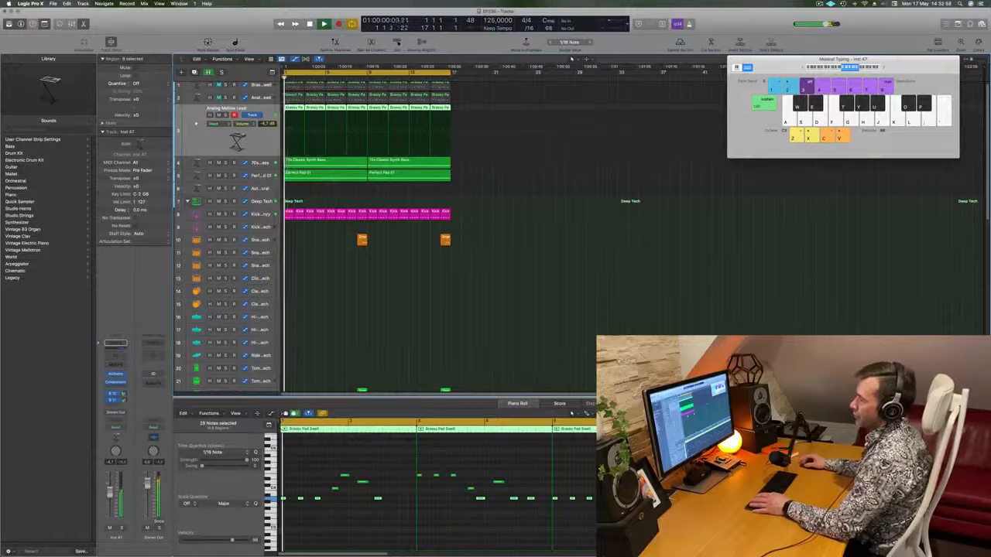
- Open the Compressor and Alchemy on the new duplicate track and arrange both plug-in windows side by side
{"action": "left_click", "coordinate": [115, 383]}
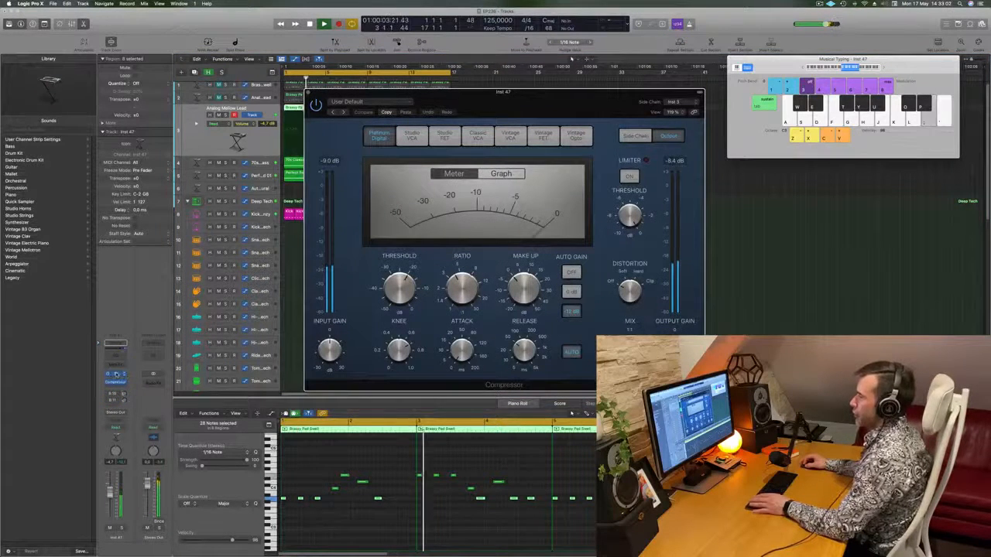
{"action": "left_click", "coordinate": [117, 374]}
{"action": "left_click_drag", "start_coordinate": [398, 99], "coordinate": [379, 113]}
{"action": "left_click_drag", "start_coordinate": [378, 99], "coordinate": [715, 77]}
{"action": "left_click_drag", "start_coordinate": [553, 121], "coordinate": [571, 100]}
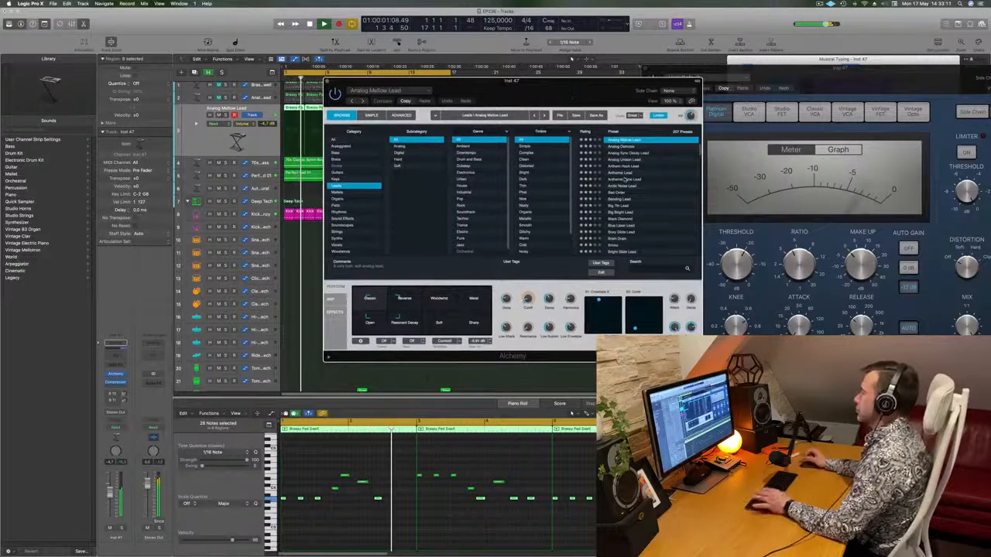
- Audition Analog Sync Decay Lead on the duplicate track and load the Anthem Hook Lead preset
{"action": "key", "text": "Down"}
{"action": "key", "text": "Down"}
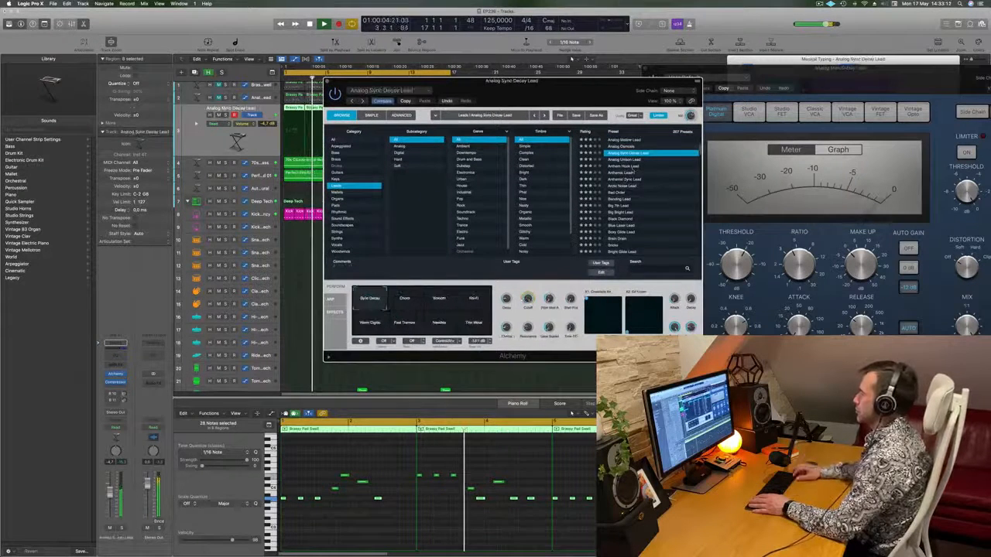
{"action": "left_click", "coordinate": [633, 167]}
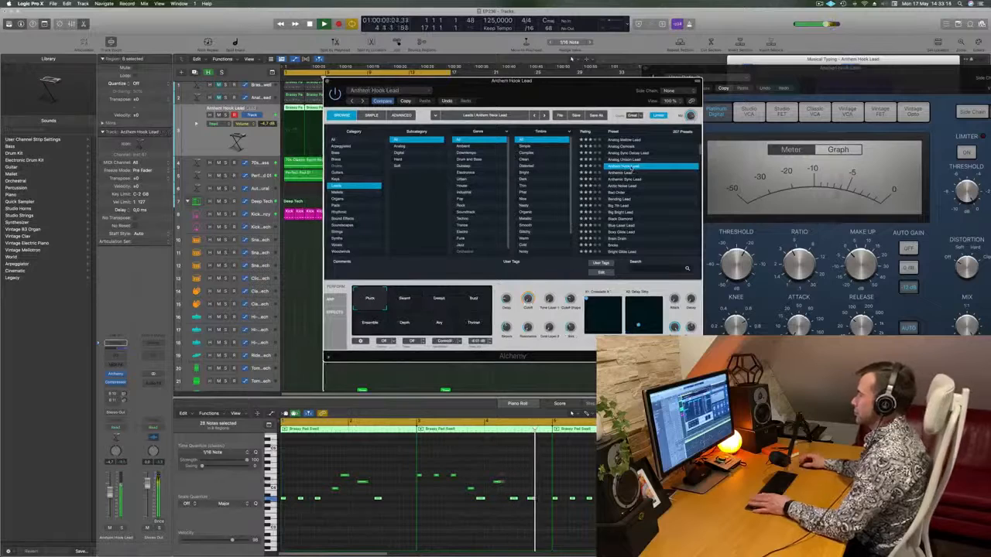
- Try the second snapshot of Anthem Hook Lead and lower the duplicate track's volume to about -12.9 dB
{"action": "left_click_drag", "start_coordinate": [619, 109], "coordinate": [673, 96]}
{"action": "left_click", "coordinate": [460, 291]}
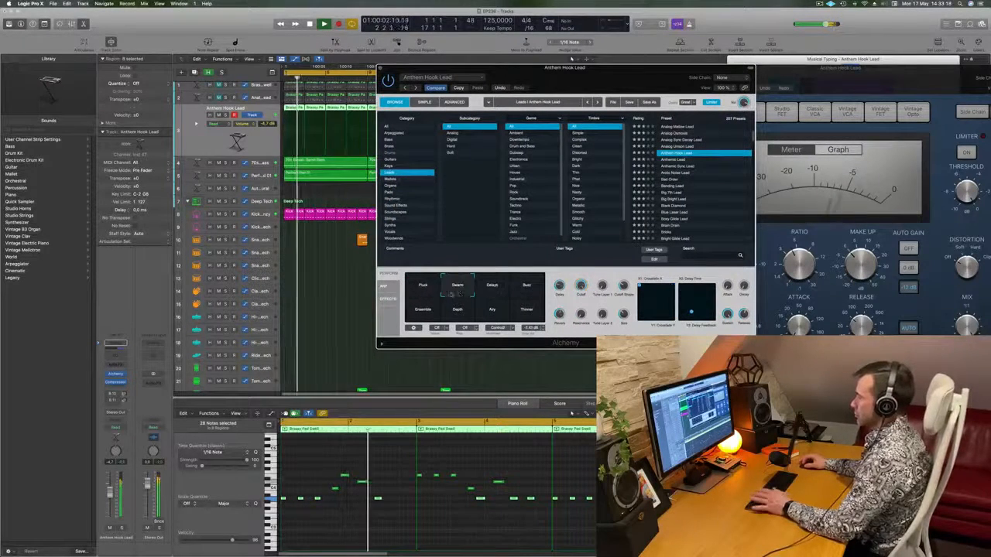
{"action": "key", "text": "space"}
{"action": "left_click_drag", "start_coordinate": [581, 68], "coordinate": [549, 81]}
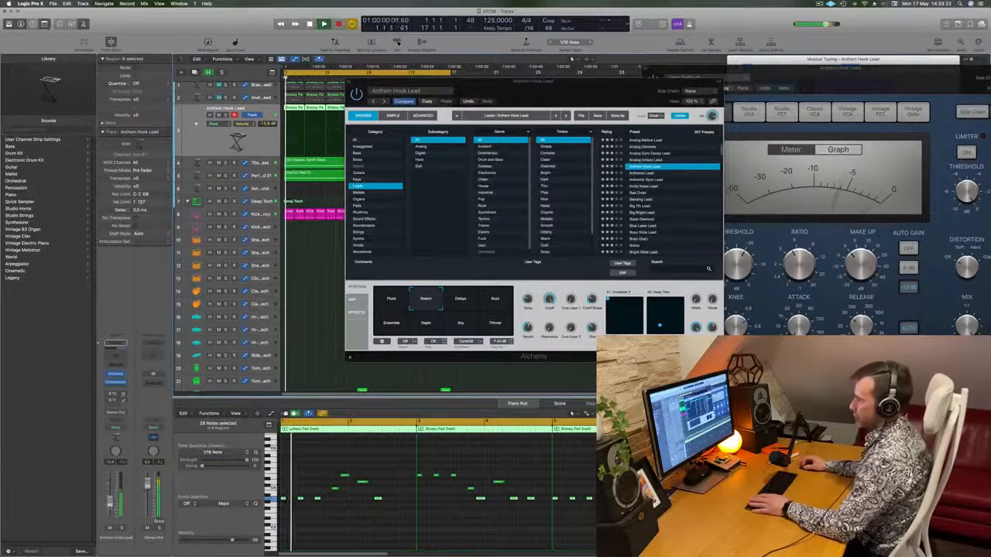
- Audition further Anthem Hook Lead snapshots, including Delays, Buzz, Ensemble and Thinner, and load the Anthemic Lead preset
{"action": "left_click", "coordinate": [465, 304]}
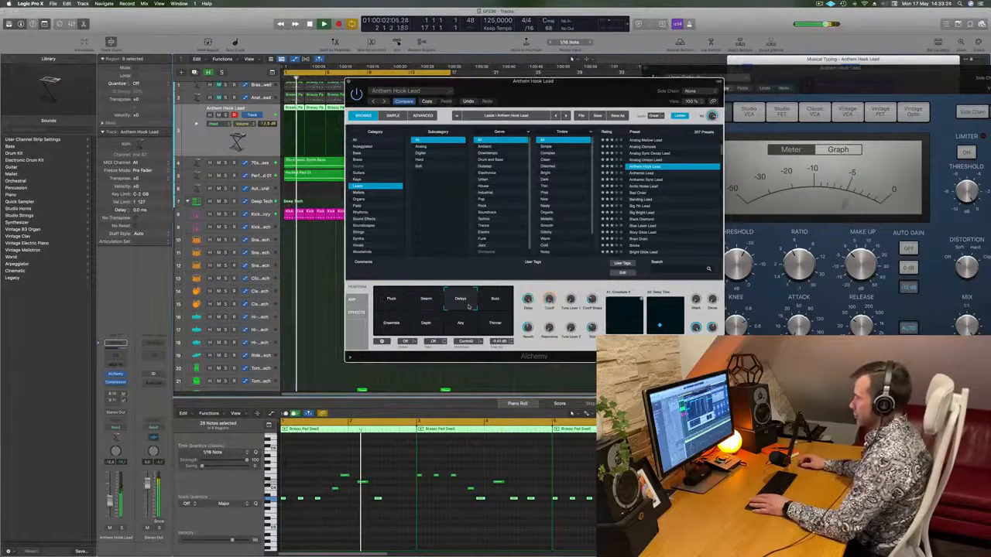
{"action": "left_click", "coordinate": [487, 309]}
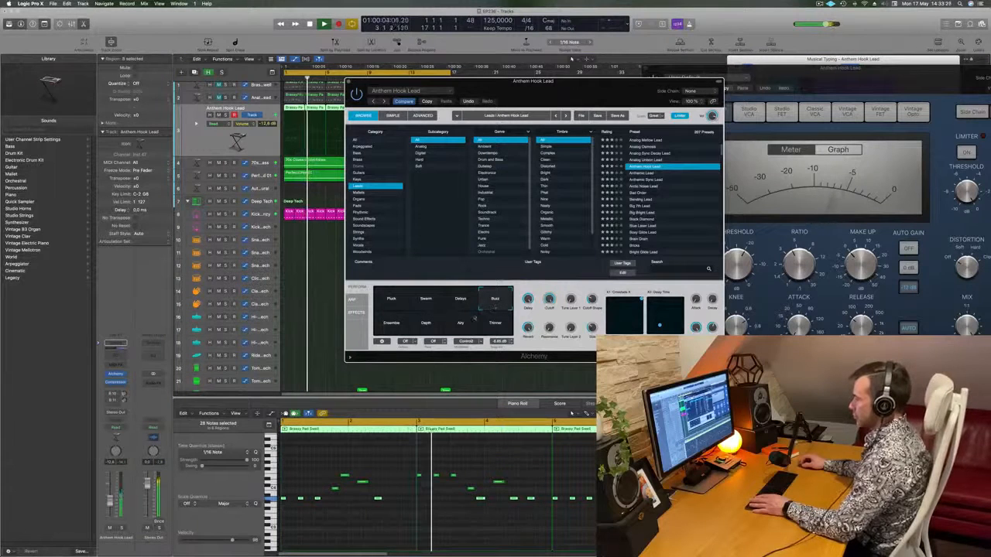
{"action": "left_click", "coordinate": [405, 329]}
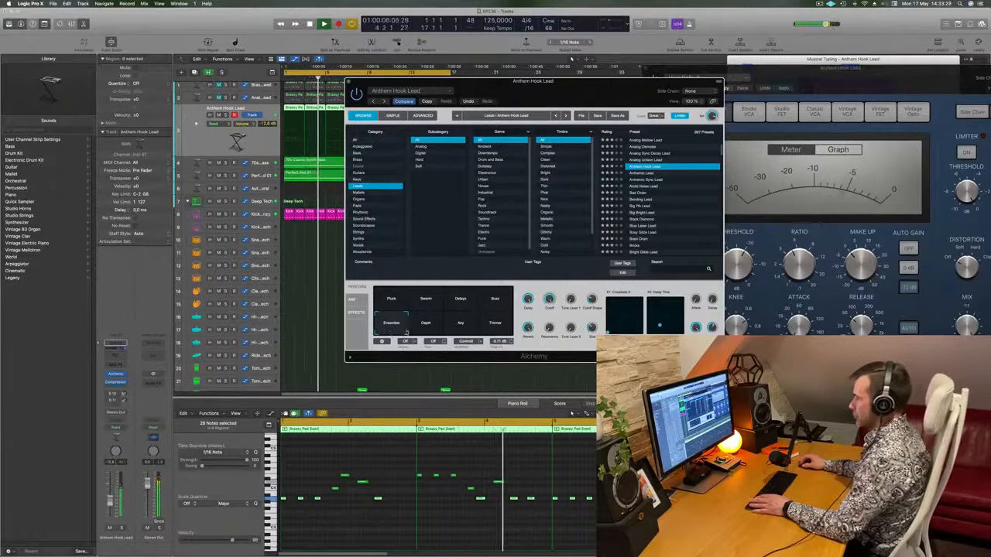
{"action": "left_click", "coordinate": [461, 324]}
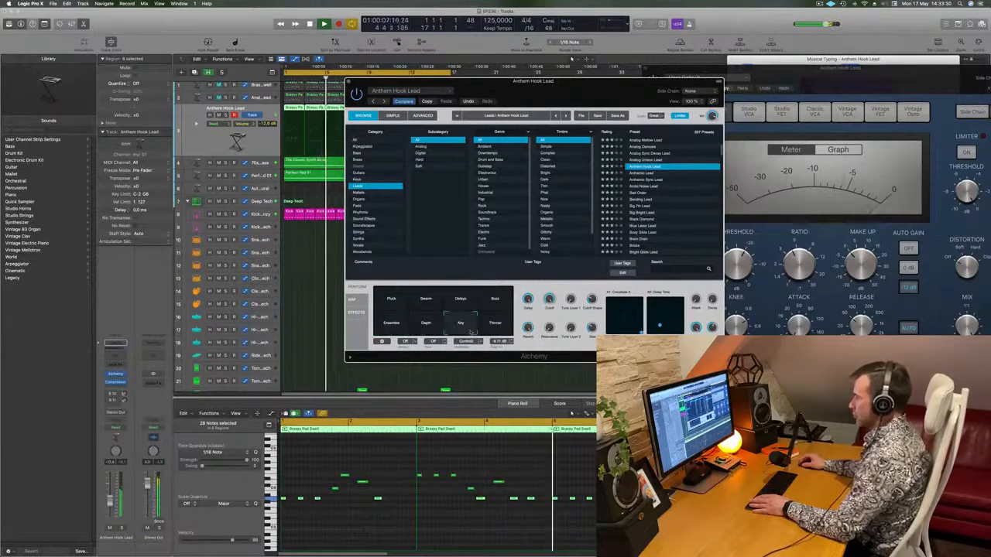
{"action": "left_click", "coordinate": [497, 331]}
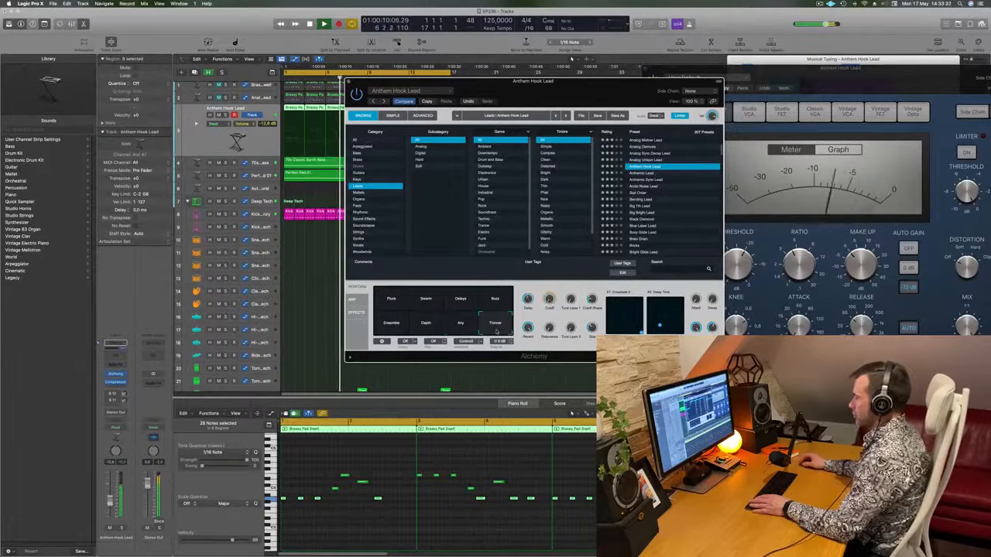
{"action": "left_click", "coordinate": [393, 324]}
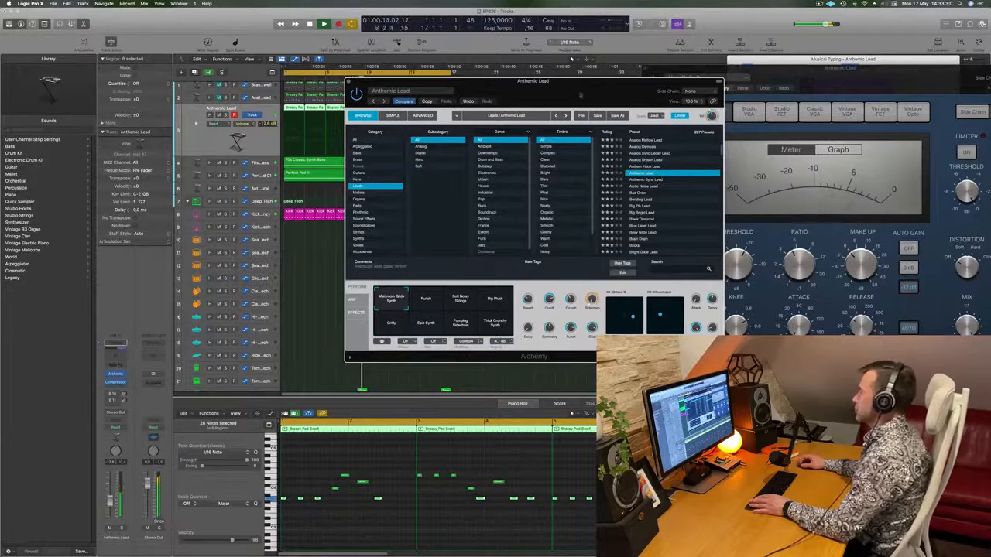
- Raise the duplicate track's volume to about -7.8 dB and audition the Anthemic Lead snapshots from Punch through Epic Synth to Thick Crunchy Synth
{"action": "left_click_drag", "start_coordinate": [581, 95], "coordinate": [610, 92]}
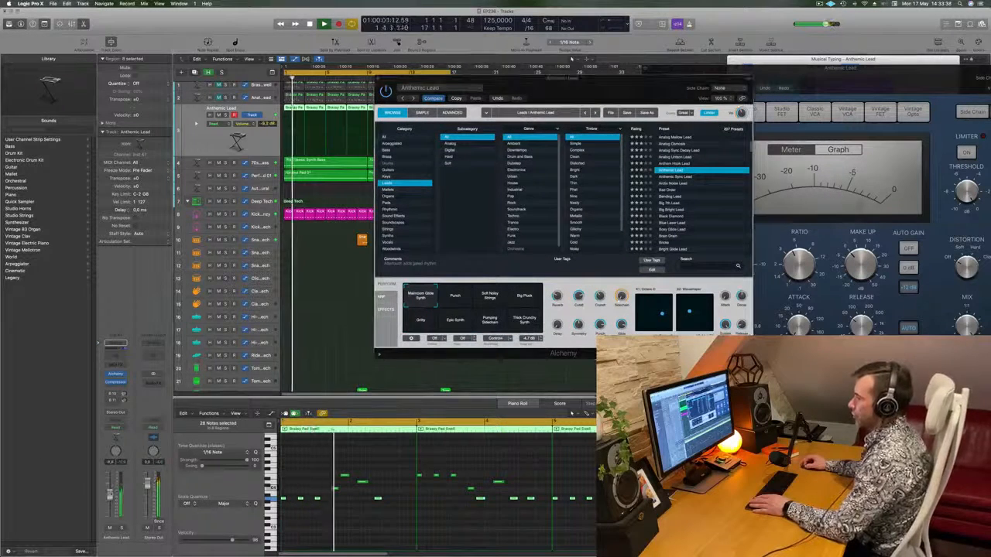
{"action": "left_click", "coordinate": [455, 297]}
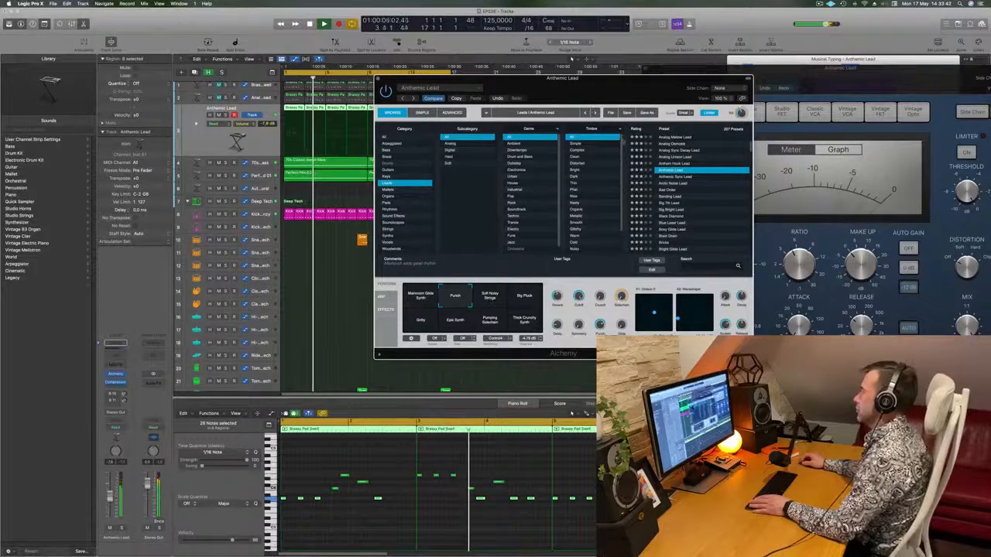
{"action": "left_click_drag", "start_coordinate": [606, 88], "coordinate": [661, 104]}
{"action": "left_click", "coordinate": [548, 313]}
{"action": "left_click", "coordinate": [586, 318]}
{"action": "left_click", "coordinate": [479, 338]}
{"action": "left_click", "coordinate": [510, 341]}
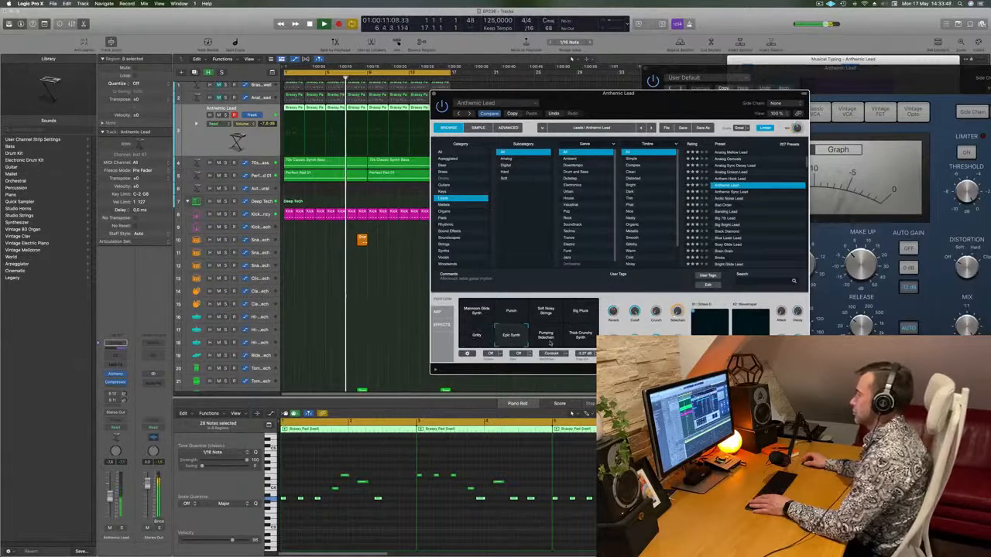
{"action": "left_click", "coordinate": [549, 340]}
{"action": "left_click", "coordinate": [583, 341]}
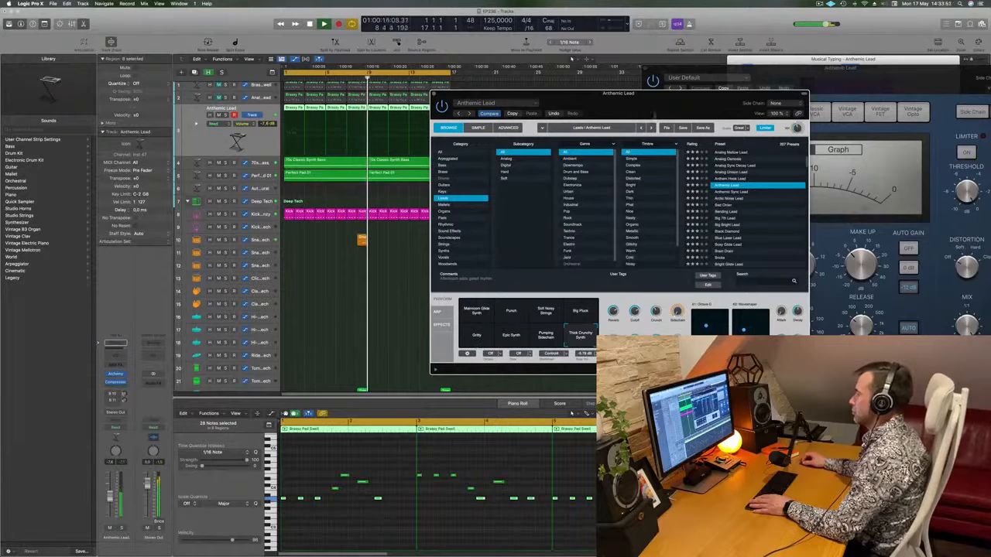
- Audition the Anthemic Lead sound blended between the Punch, Soft Noisy Strings and Big Pluck snapshots
{"action": "left_click_drag", "start_coordinate": [663, 102], "coordinate": [557, 91]}
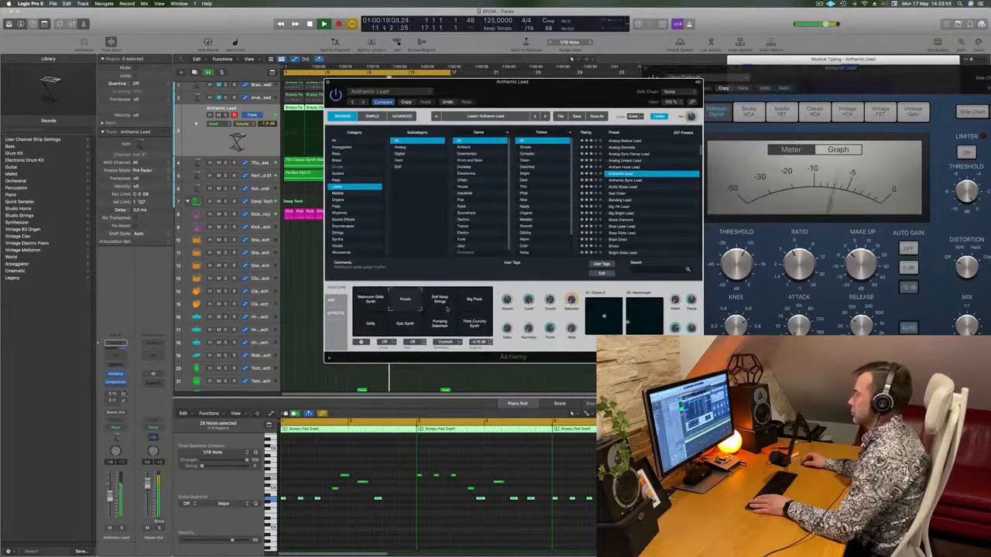
{"action": "left_click", "coordinate": [442, 304]}
{"action": "left_click", "coordinate": [477, 306]}
{"action": "left_click", "coordinate": [416, 308]}
{"action": "key", "text": "space"}
{"action": "left_click_drag", "start_coordinate": [608, 82], "coordinate": [615, 84]}
{"action": "left_click", "coordinate": [439, 306]}
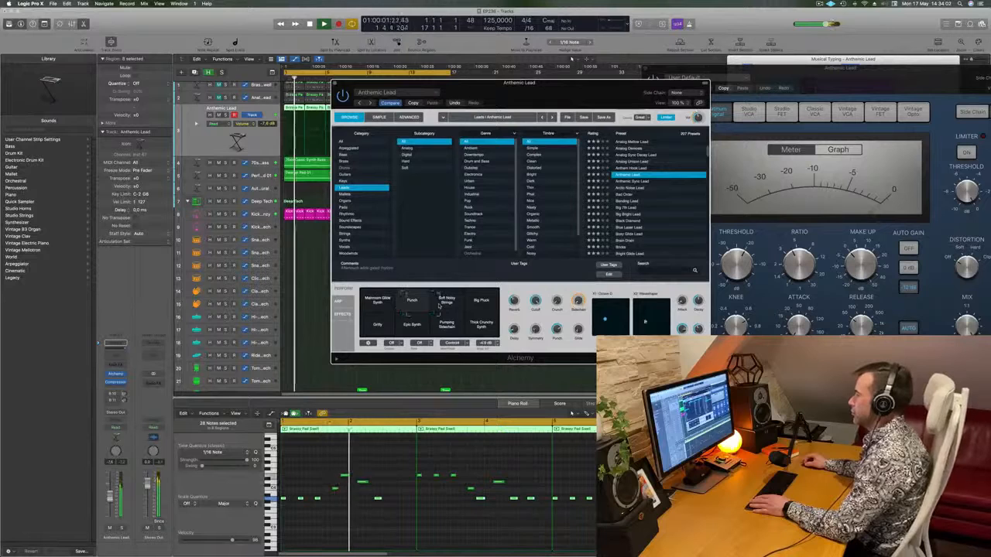
- Compare the Anthemic Lead snapshots Gritty and Epic Synth with Punch, including the blends between them
{"action": "left_click", "coordinate": [408, 311]}
{"action": "left_click", "coordinate": [384, 320]}
{"action": "left_click", "coordinate": [411, 322]}
{"action": "left_click", "coordinate": [428, 308]}
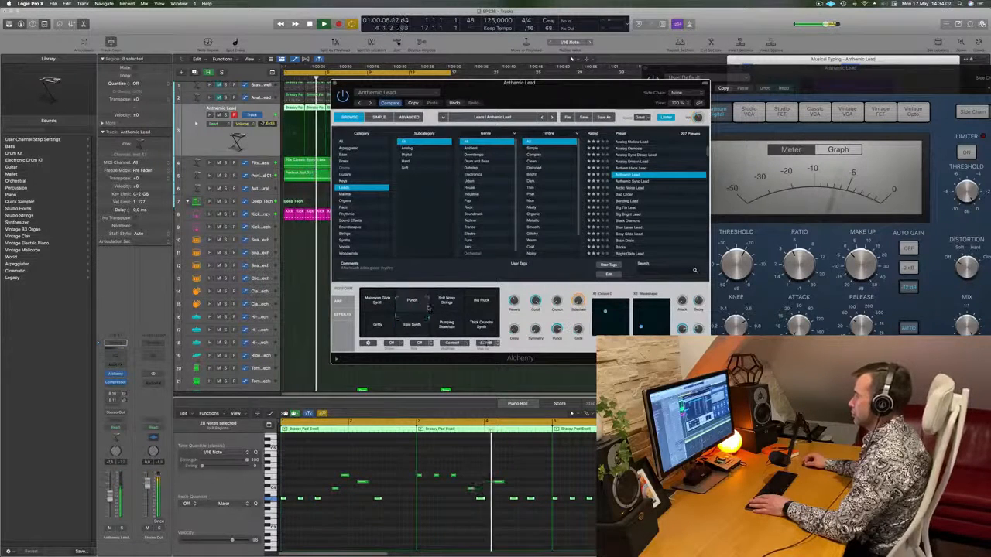
{"action": "left_click", "coordinate": [428, 329]}
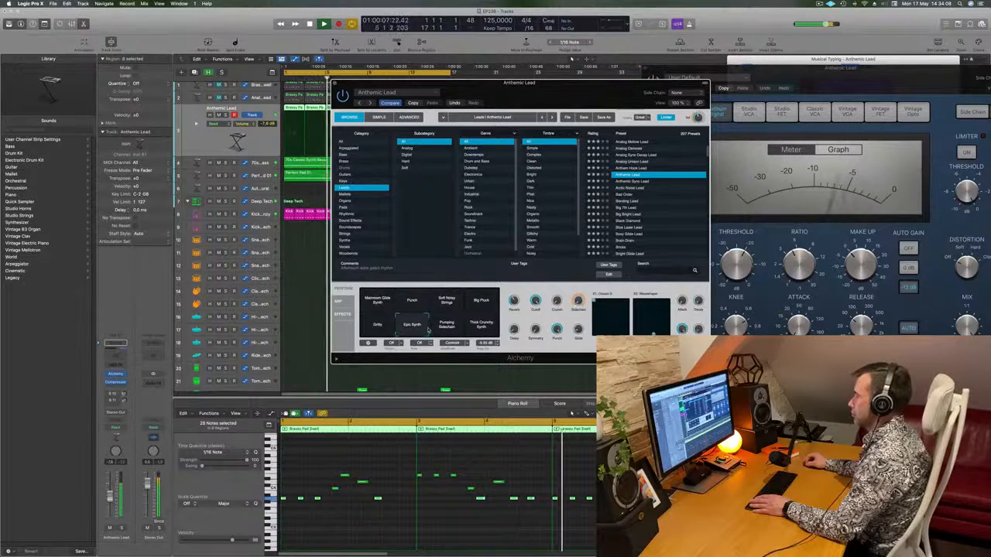
{"action": "left_click", "coordinate": [429, 313]}
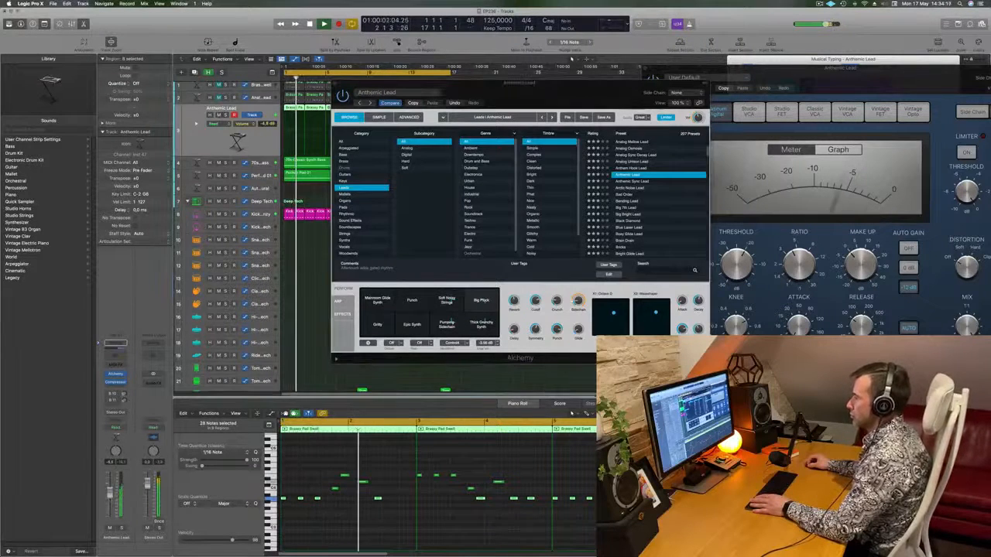
- Audition the lead presets Anthemic Sync Lead, Bad Order, Bending Lead and Big 7th Lead on the duplicate track
{"action": "left_click", "coordinate": [633, 181]}
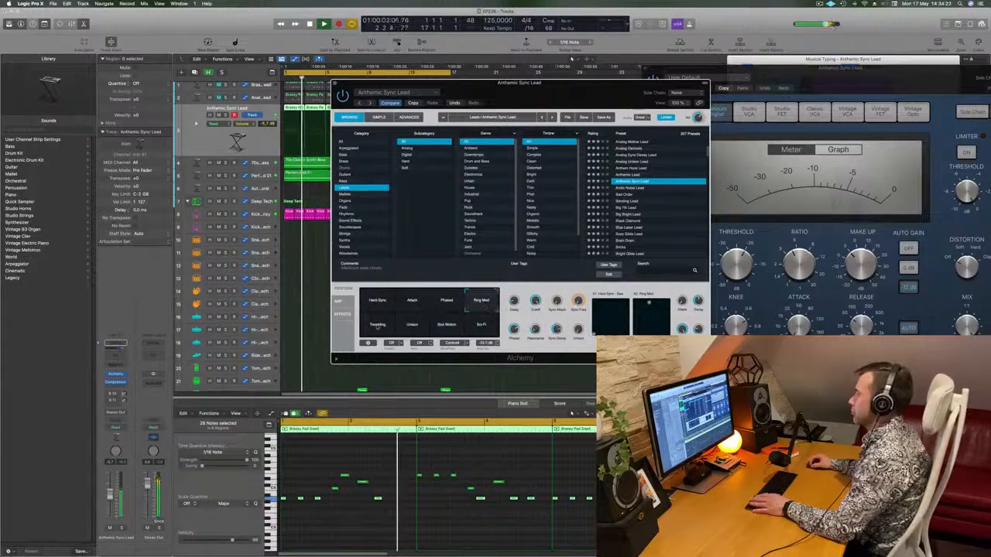
{"action": "left_click", "coordinate": [641, 194]}
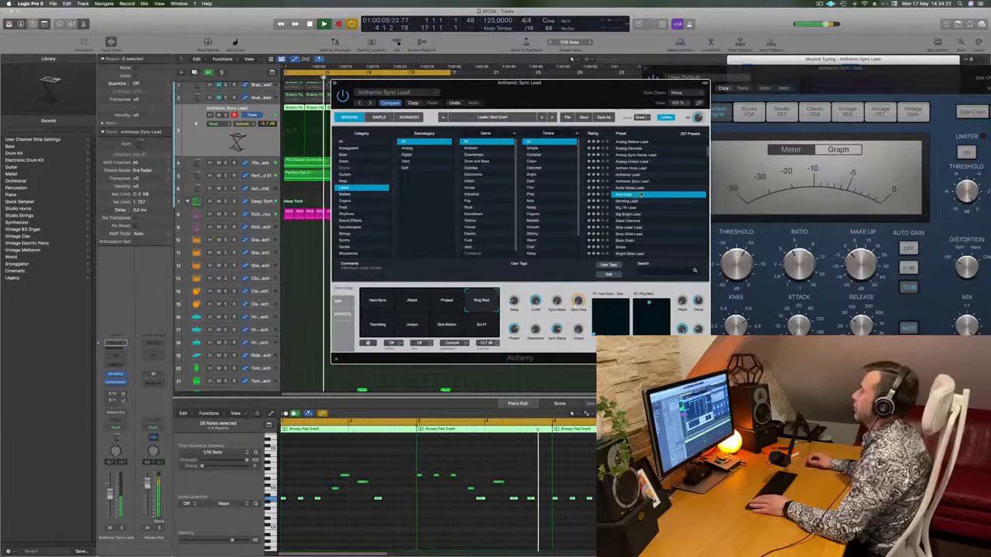
{"action": "left_click", "coordinate": [634, 201]}
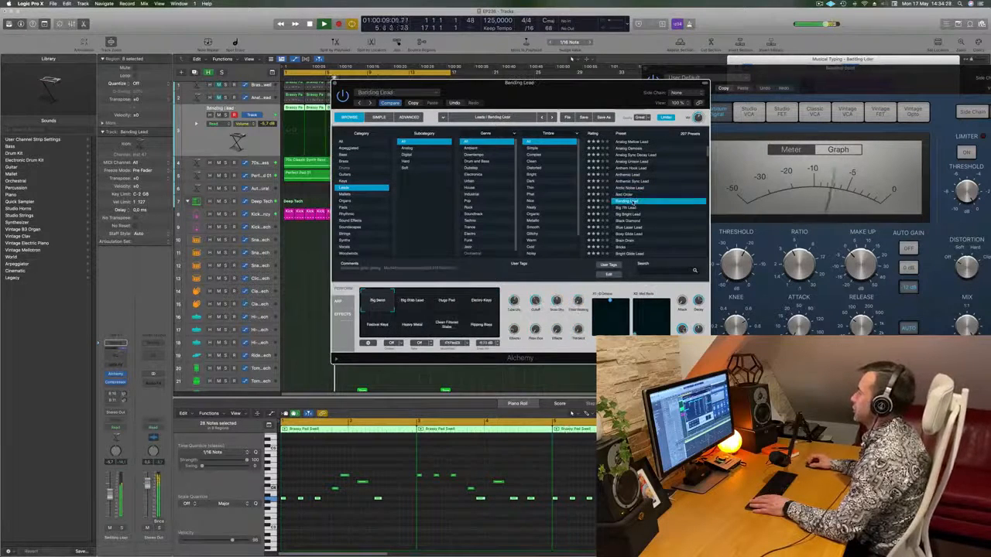
{"action": "left_click", "coordinate": [624, 208]}
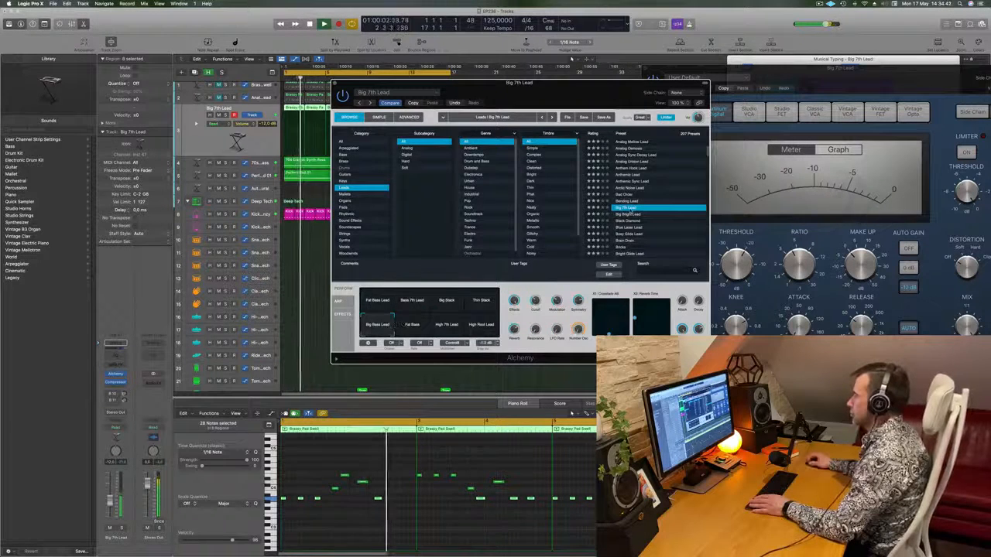
- Audition further lead presets, including Big Bright Lead, Brain Drain, Bright Glide Lead and Butter Cut Saw
{"action": "left_click", "coordinate": [629, 214]}
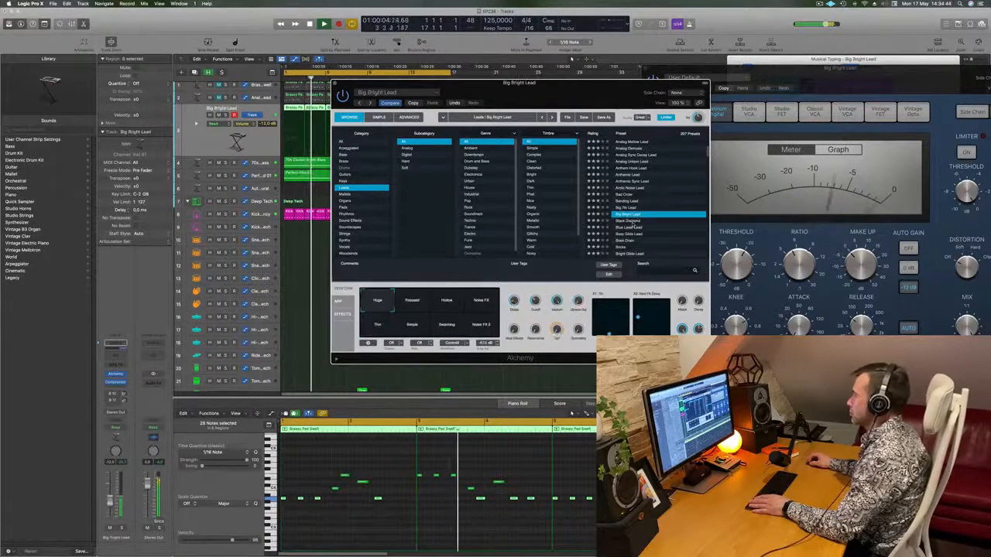
{"action": "left_click", "coordinate": [633, 222]}
{"action": "left_click", "coordinate": [628, 219]}
{"action": "left_click", "coordinate": [639, 210]}
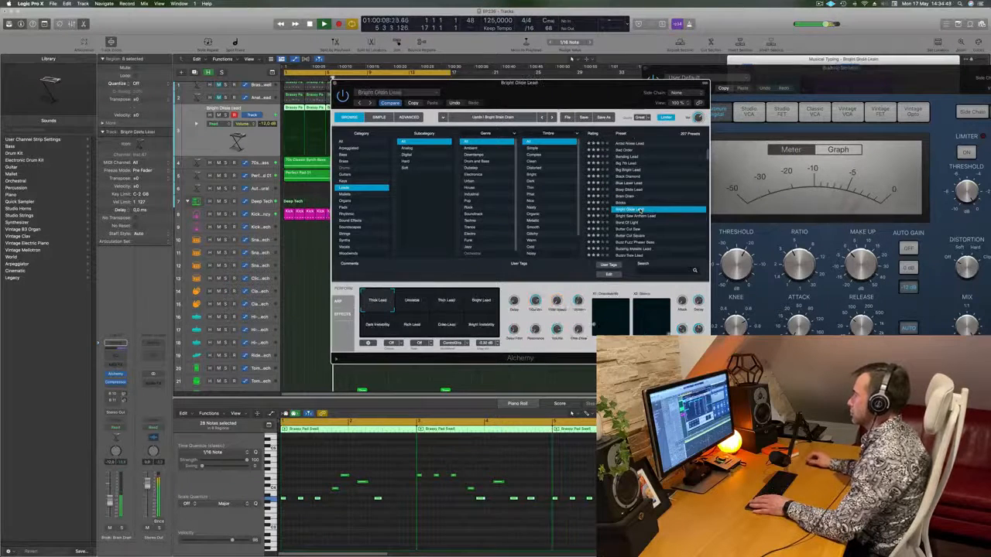
{"action": "scroll", "coordinate": [671, 201], "scroll_direction": "down", "scroll_amount": 2}
{"action": "left_click", "coordinate": [666, 199]}
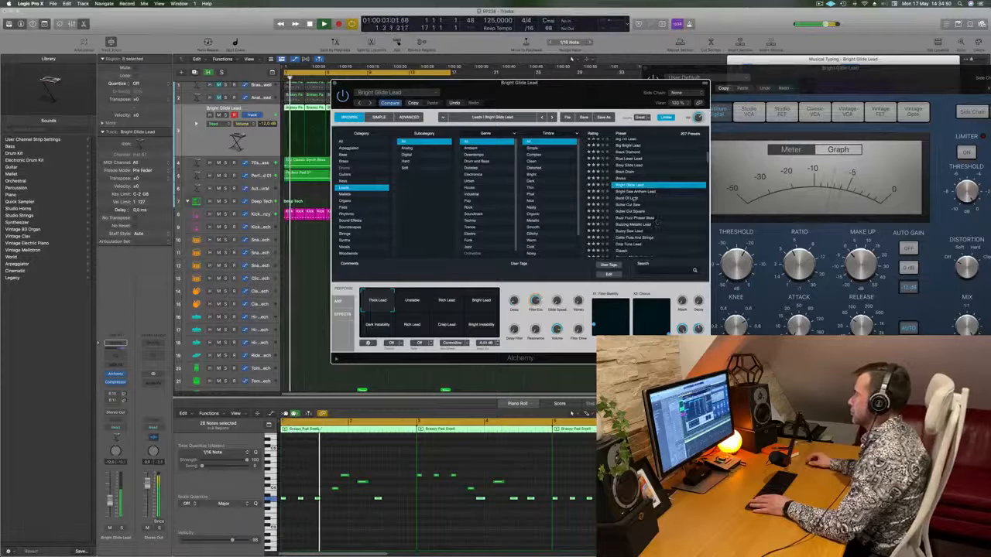
{"action": "scroll", "coordinate": [666, 198], "scroll_direction": "down", "scroll_amount": 1}
{"action": "left_click", "coordinate": [666, 198]}
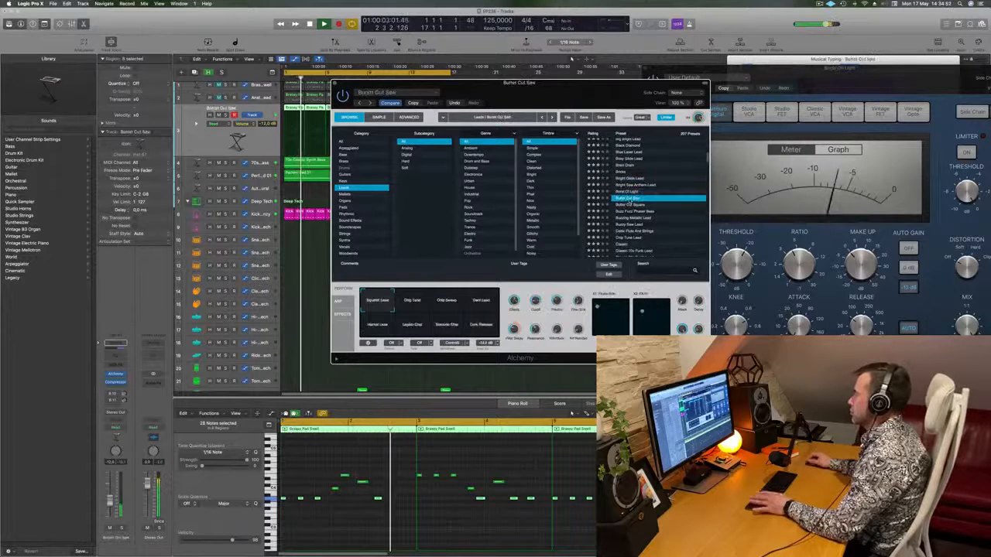
- Audition Buzzy Saw Lead and Classic, and load the Classic Super Saw preset on the duplicate track
{"action": "scroll", "coordinate": [665, 205], "scroll_direction": "down", "scroll_amount": 2}
{"action": "left_click", "coordinate": [664, 203]}
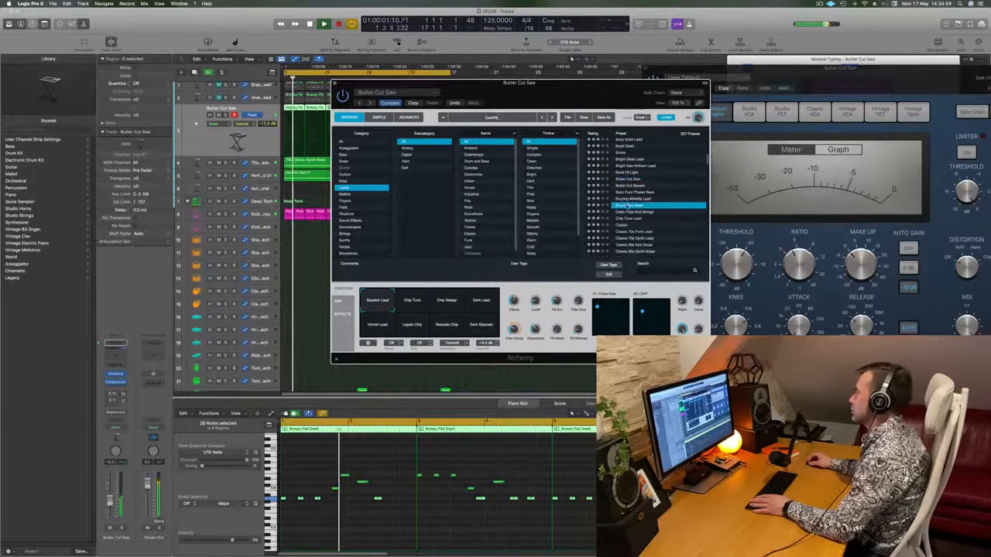
{"action": "scroll", "coordinate": [663, 202], "scroll_direction": "down", "scroll_amount": 2}
{"action": "left_click", "coordinate": [664, 196]}
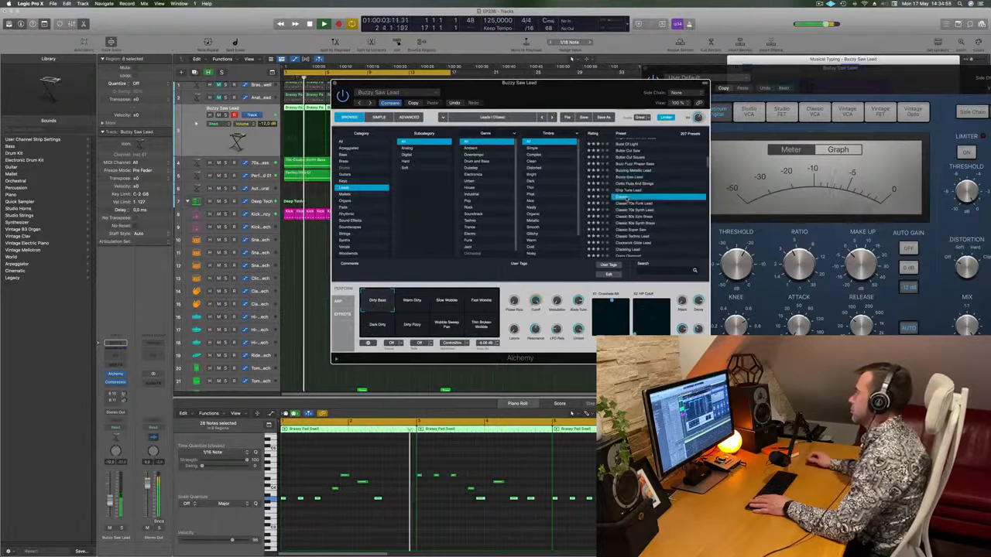
{"action": "scroll", "coordinate": [678, 205], "scroll_direction": "down", "scroll_amount": 2}
{"action": "scroll", "coordinate": [680, 205], "scroll_direction": "down", "scroll_amount": 1}
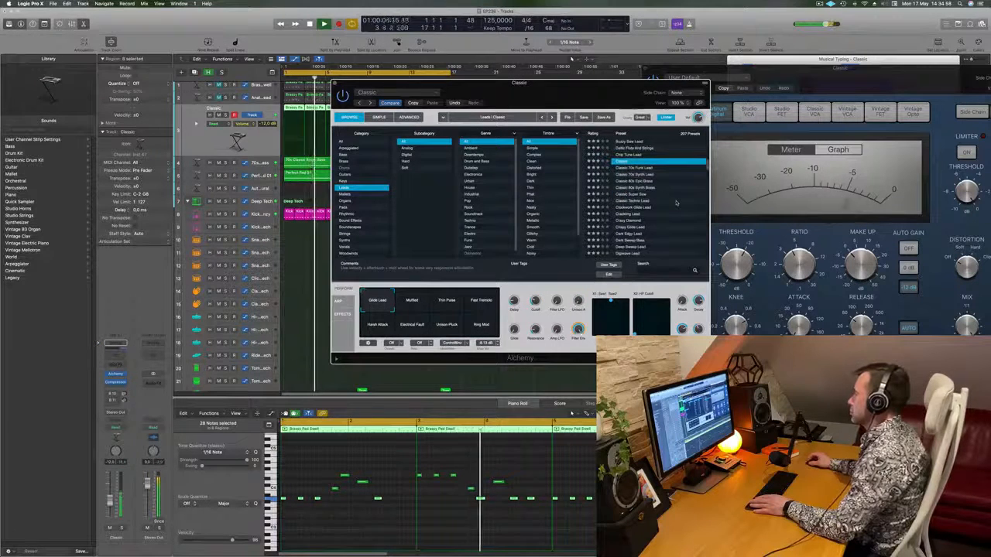
{"action": "left_click", "coordinate": [633, 194]}
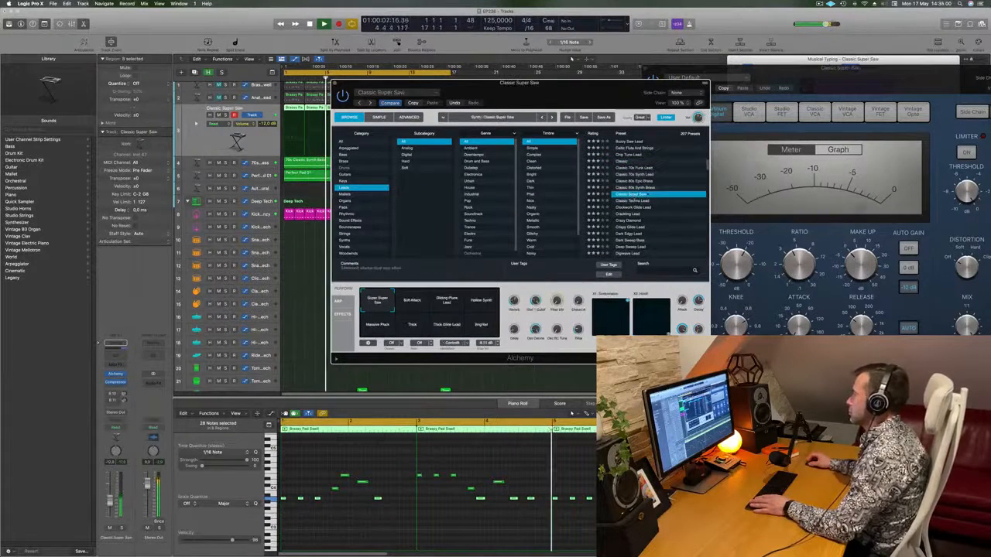
- Replay the loop from the start and audition the Classic Super Saw snapshots Hollow Synth and Massive Pluck
{"action": "left_click_drag", "start_coordinate": [571, 102], "coordinate": [605, 92]}
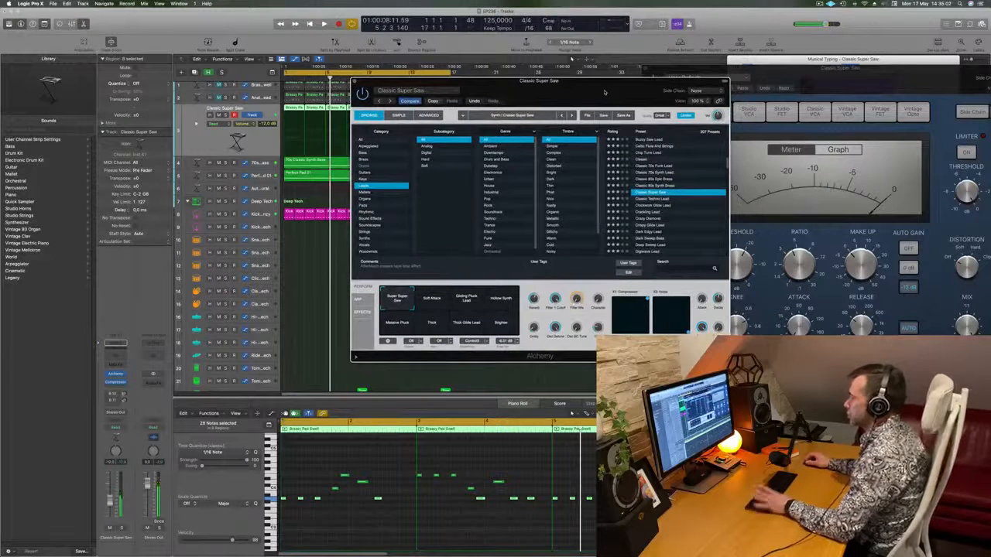
{"action": "key", "text": "Return"}
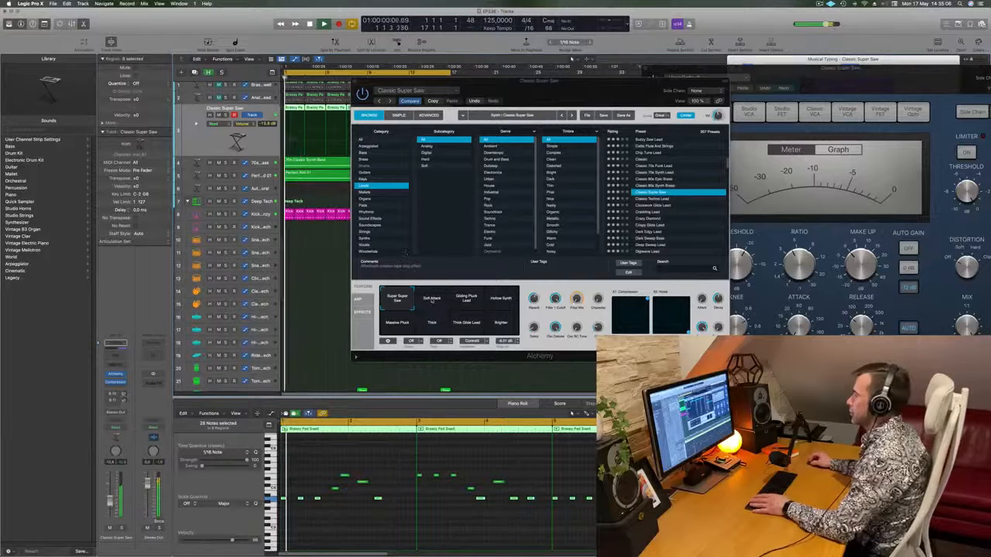
{"action": "left_click", "coordinate": [501, 298]}
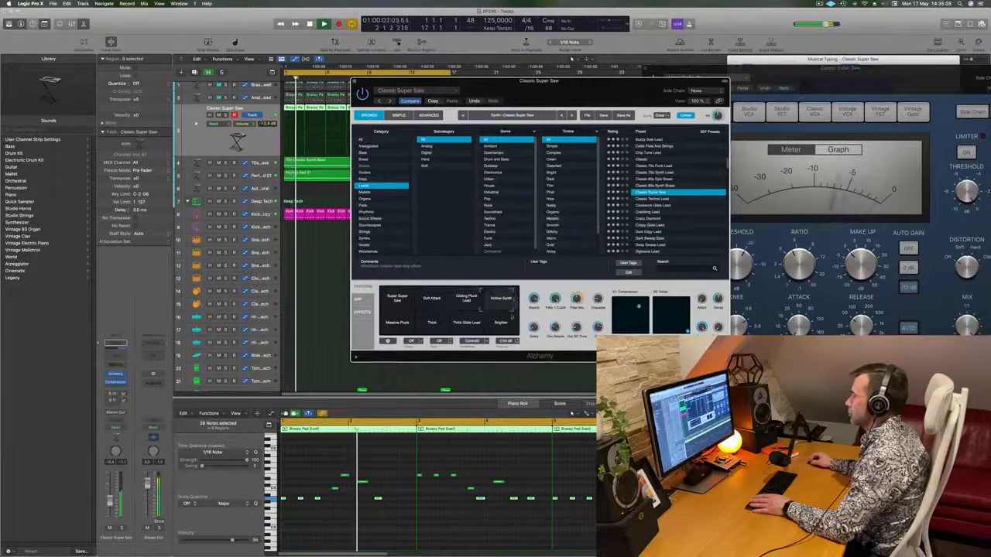
{"action": "left_click", "coordinate": [394, 329]}
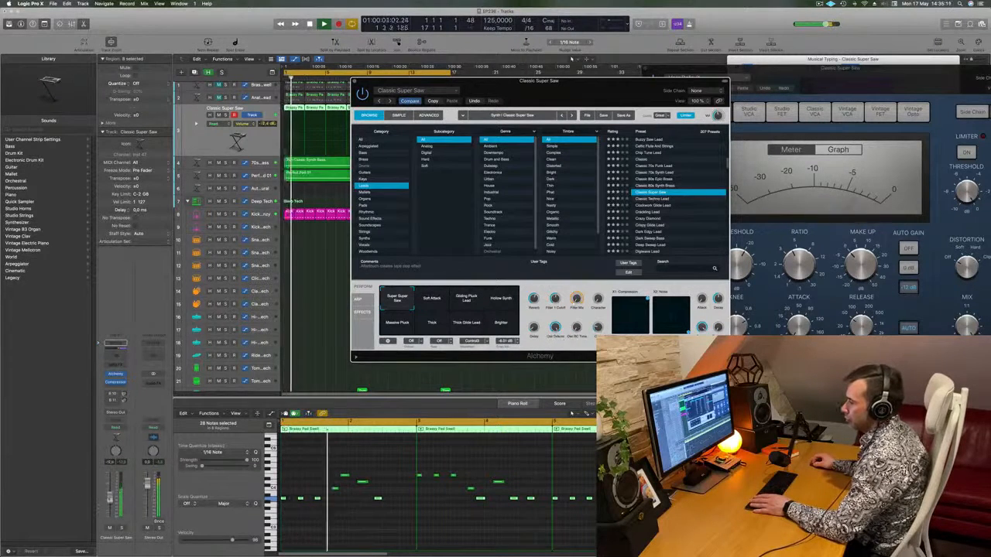
- Raise the Classic Super Saw track's volume slightly, close its Alchemy window and replay the loop from the start
{"action": "left_click_drag", "start_coordinate": [110, 501], "coordinate": [110, 497]}
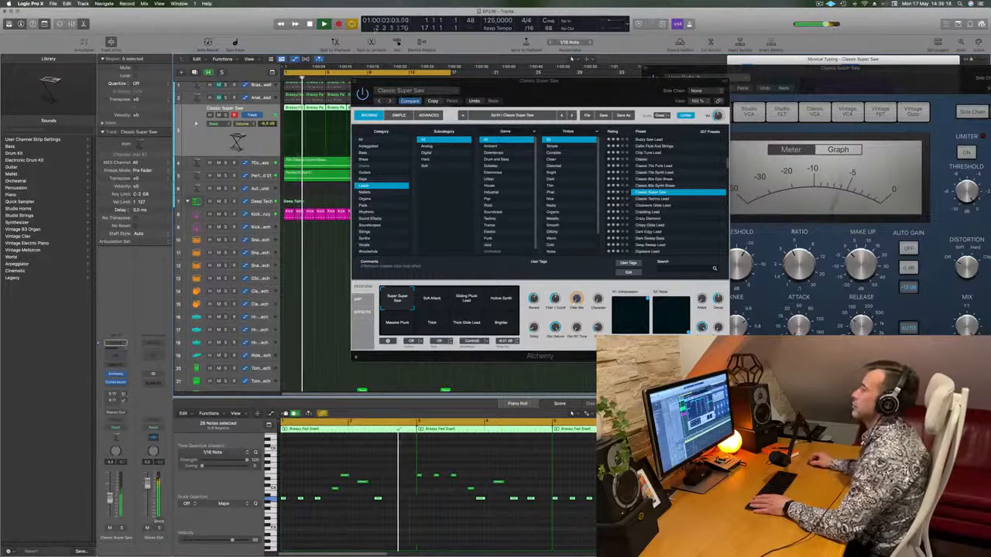
{"action": "left_click", "coordinate": [354, 82]}
{"action": "key", "text": "Return"}
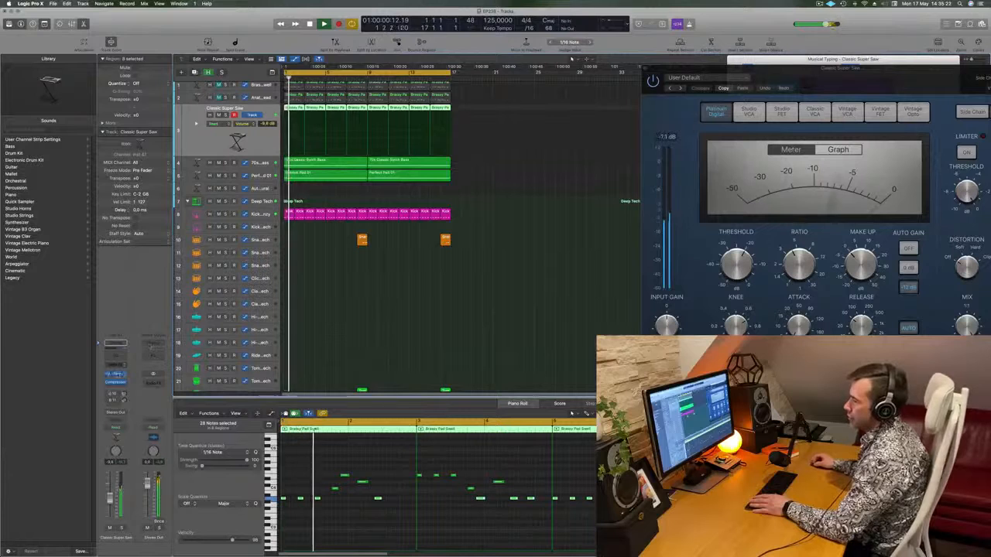
{"action": "key", "text": "Return"}
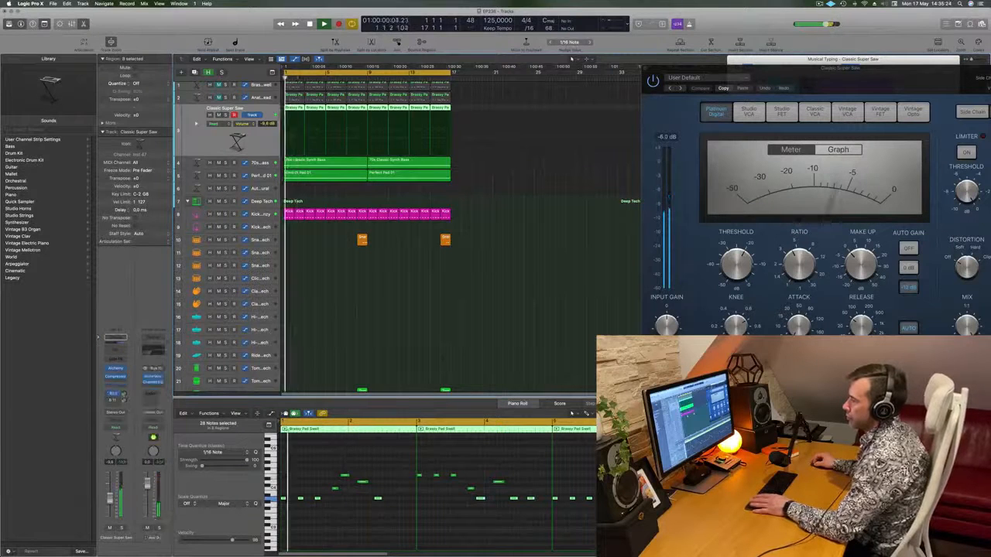
- Insert a Compressor after the Channel EQ on the Aux 8 channel
{"action": "left_click", "coordinate": [158, 389]}
{"action": "left_click", "coordinate": [211, 401]}
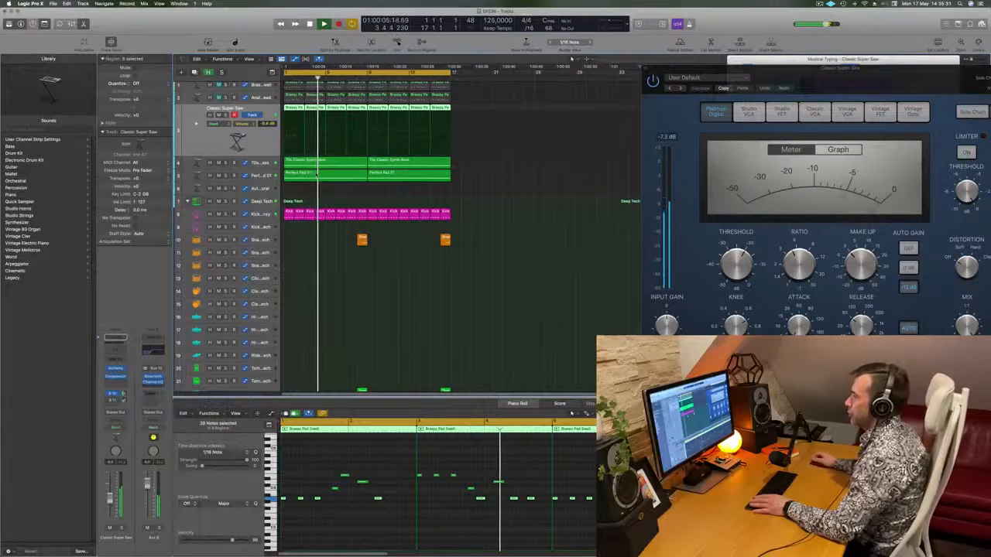
{"action": "left_click", "coordinate": [373, 104]}
{"action": "left_click", "coordinate": [373, 104]}
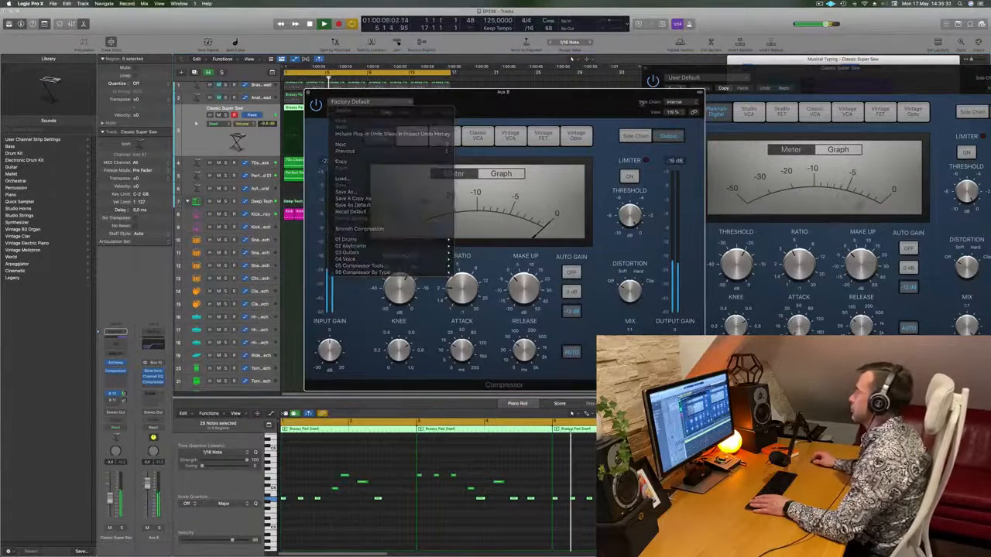
- Set the Aux 8 compressor's side chain source to Kick 2 - Arcade Frenzy (Inst 3) and close the compressor window
{"action": "left_click", "coordinate": [681, 102]}
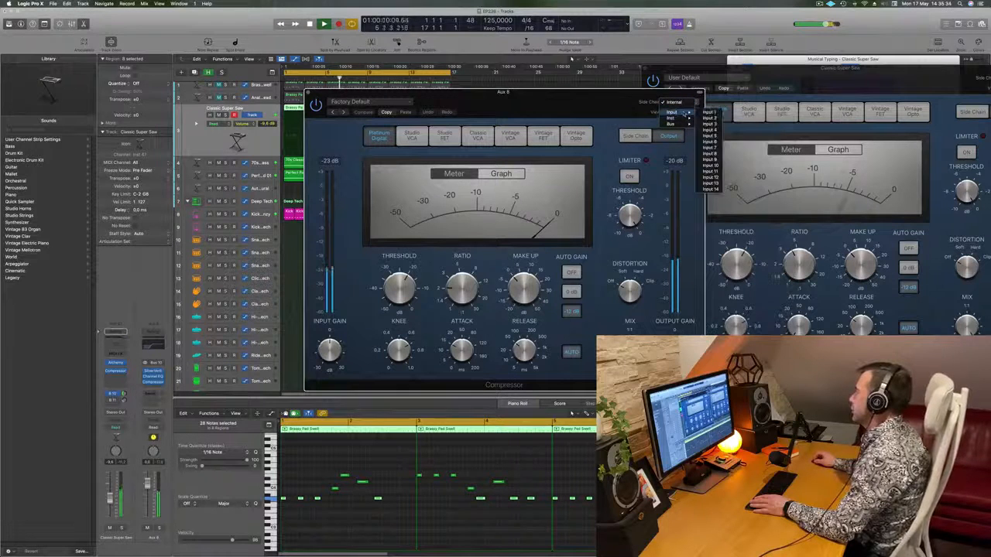
{"action": "mouse_move", "coordinate": [672, 118]}
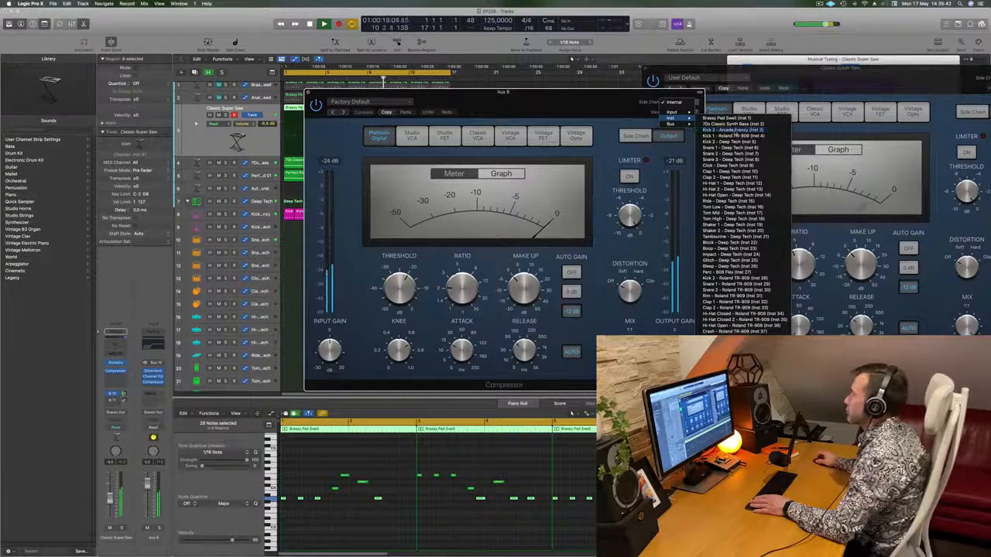
{"action": "left_click", "coordinate": [727, 129]}
{"action": "left_click_drag", "start_coordinate": [552, 109], "coordinate": [599, 109]}
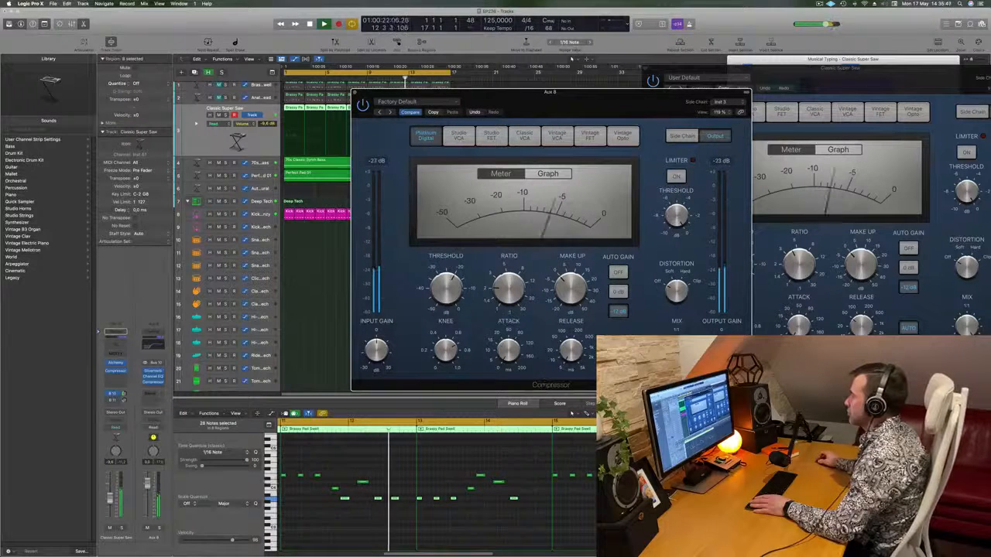
{"action": "left_click_drag", "start_coordinate": [549, 93], "coordinate": [567, 67]}
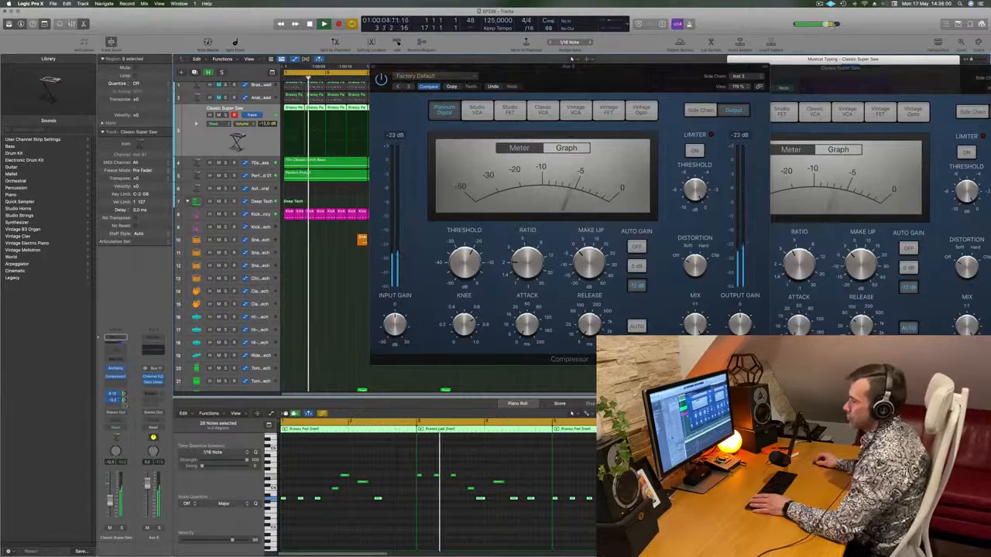
{"action": "left_click_drag", "start_coordinate": [387, 67], "coordinate": [344, 84]}
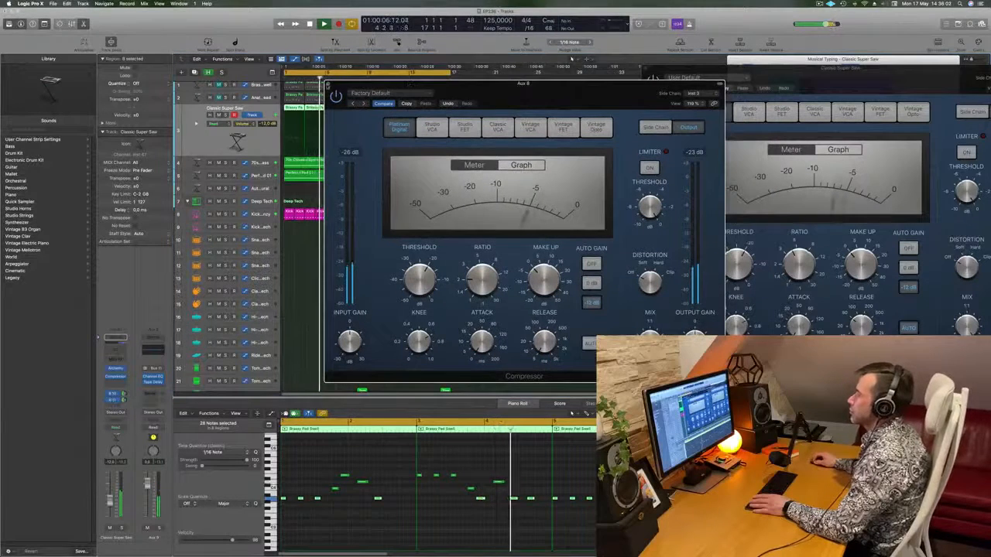
{"action": "left_click", "coordinate": [333, 84]}
- Listen to the layered arrangement from the start with all regions deselected
{"action": "key", "text": "space"}
{"action": "key", "text": "space"}
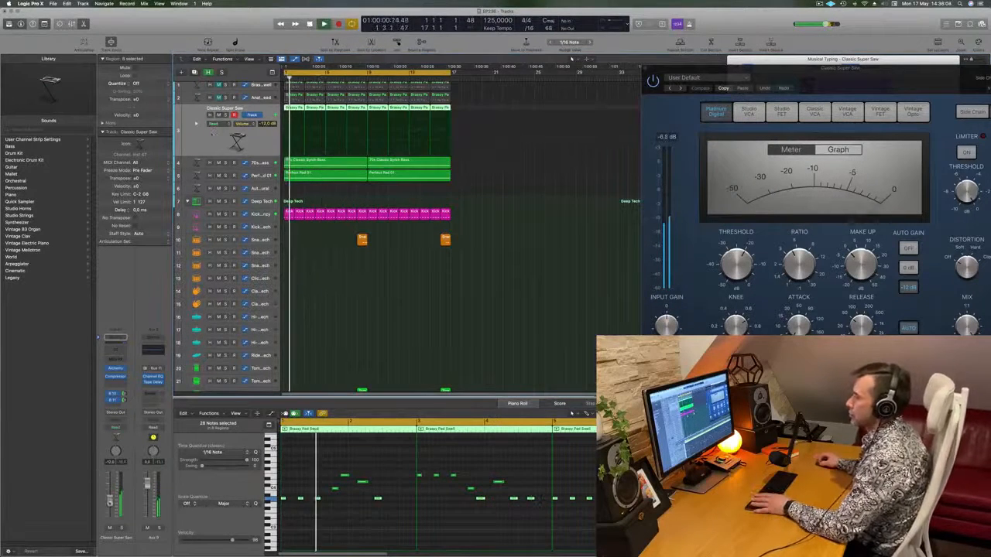
{"action": "left_click", "coordinate": [513, 260]}
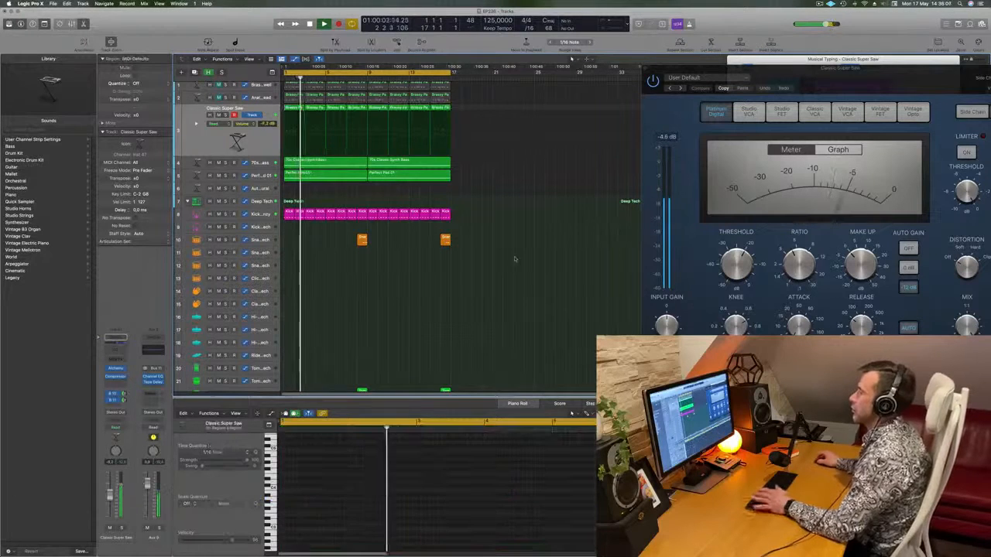
{"action": "key", "text": "space"}
- Duplicate the Classic Super Saw track with its settings as a new empty track directly below it
{"action": "scroll", "coordinate": [518, 260], "scroll_direction": "up", "scroll_amount": 1}
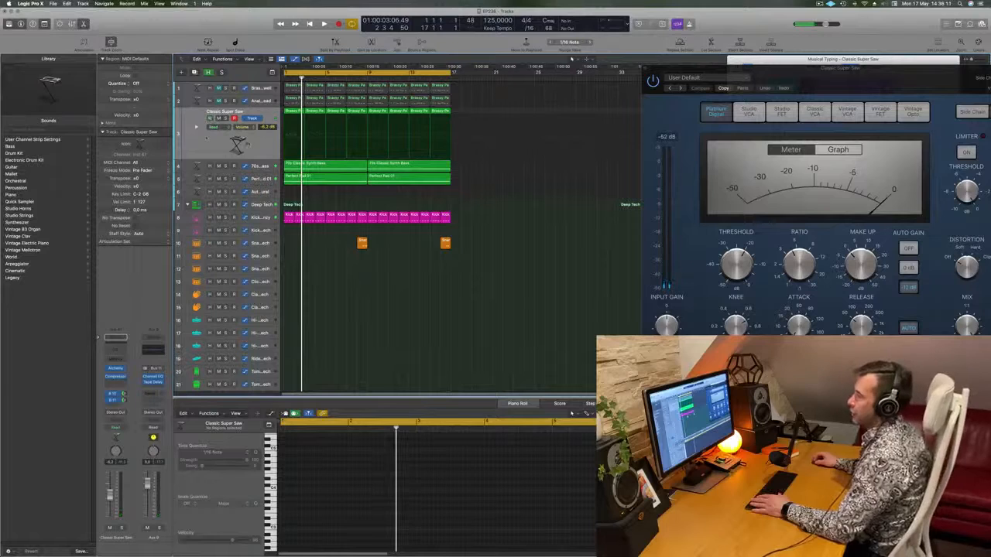
{"action": "left_click", "coordinate": [207, 140]}
{"action": "key", "text": "super+d"}
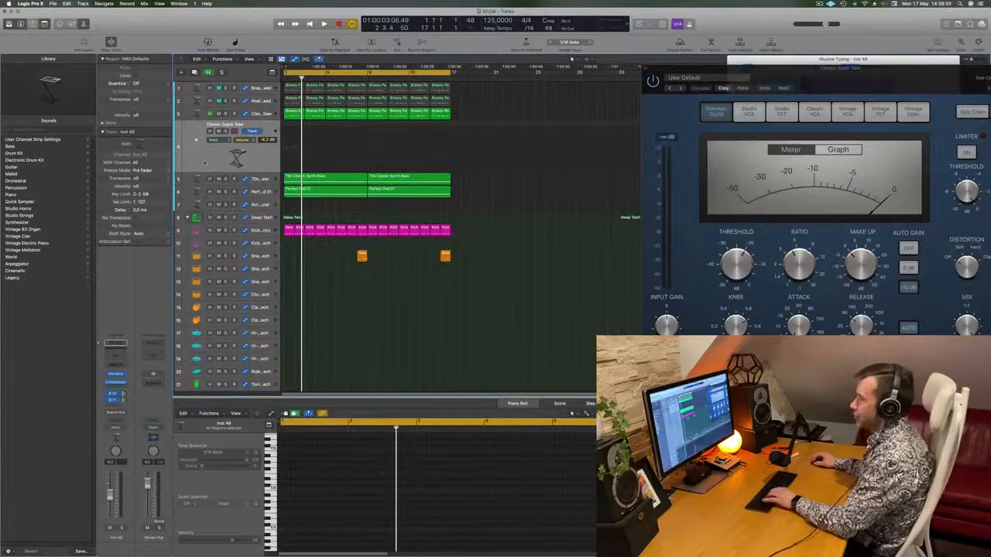
- Open the duplicated track's Alchemy synth, browse its Keys category and load the Faded Keys preset
{"action": "key", "text": "b"}
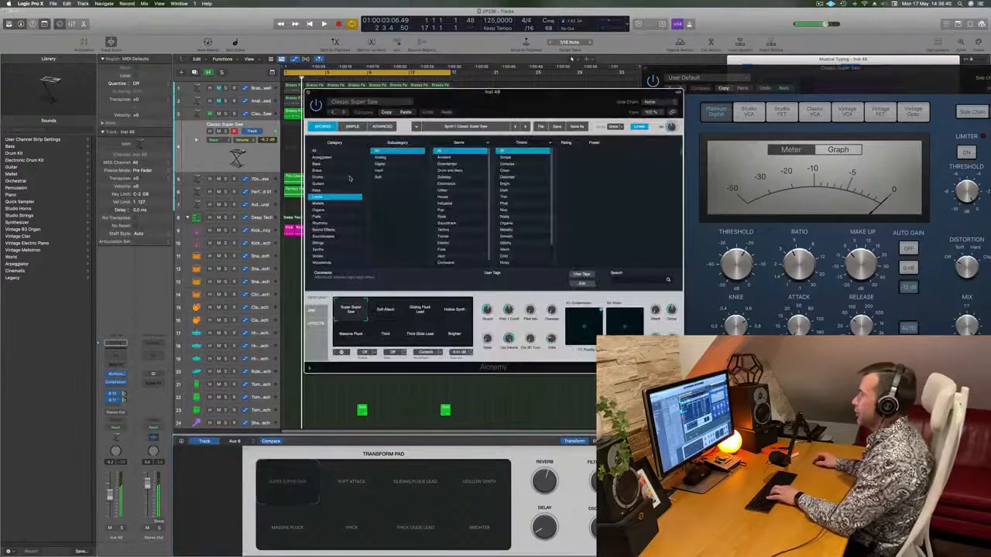
{"action": "left_click_drag", "start_coordinate": [535, 94], "coordinate": [546, 91]}
{"action": "left_click", "coordinate": [333, 190]}
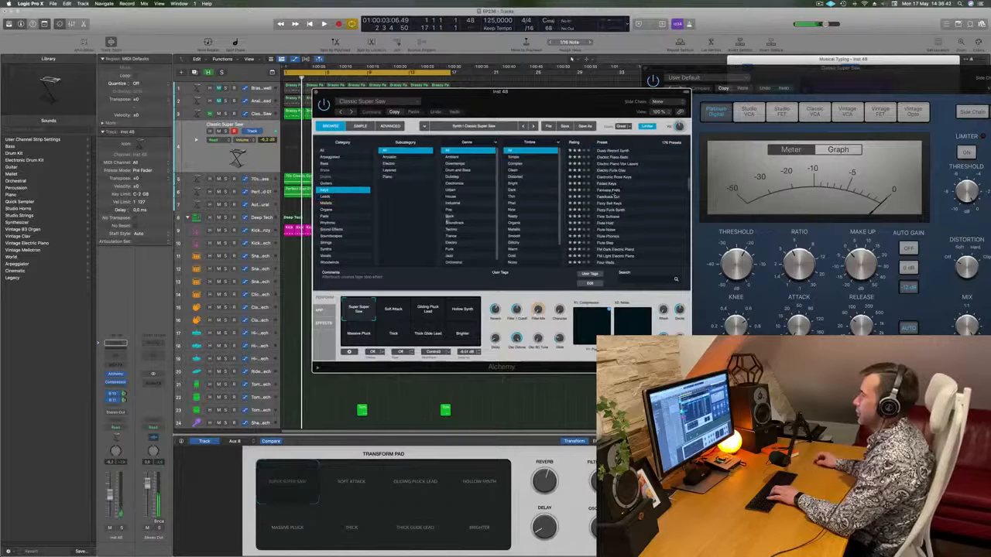
{"action": "left_click", "coordinate": [609, 184]}
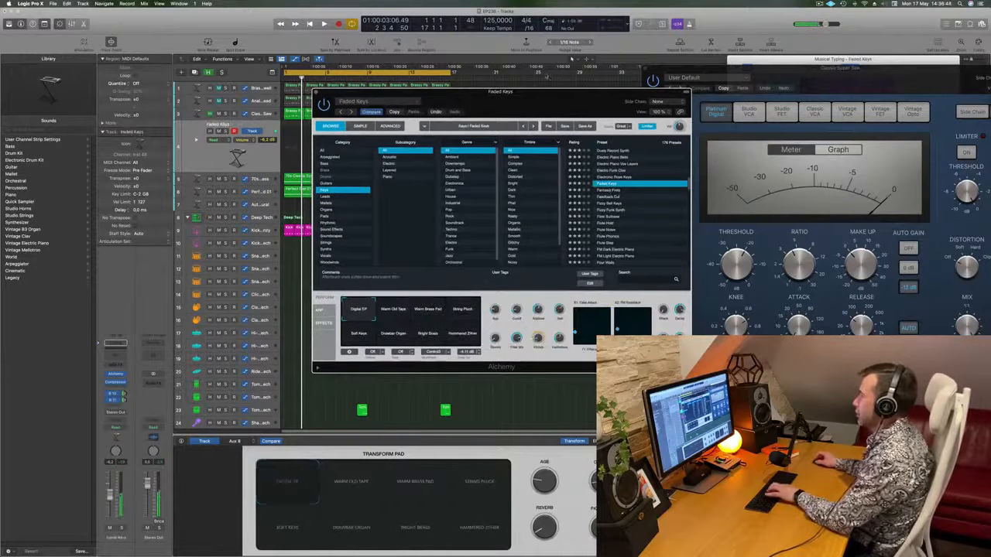
- Try the Flute Hold and Flute Noise presets in Alchemy with the synth and Musical Typing windows moved apart
{"action": "left_click_drag", "start_coordinate": [545, 91], "coordinate": [639, 108]}
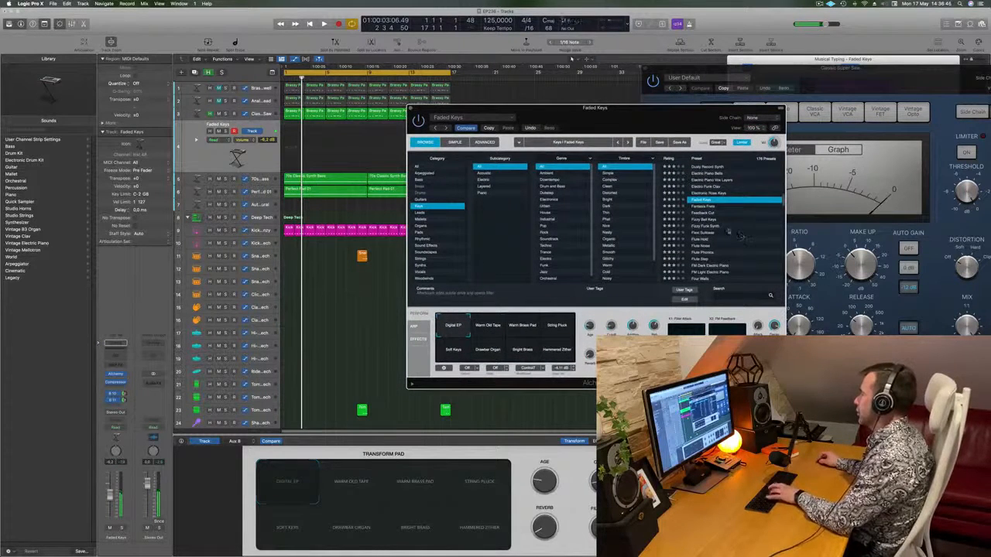
{"action": "left_click", "coordinate": [702, 240]}
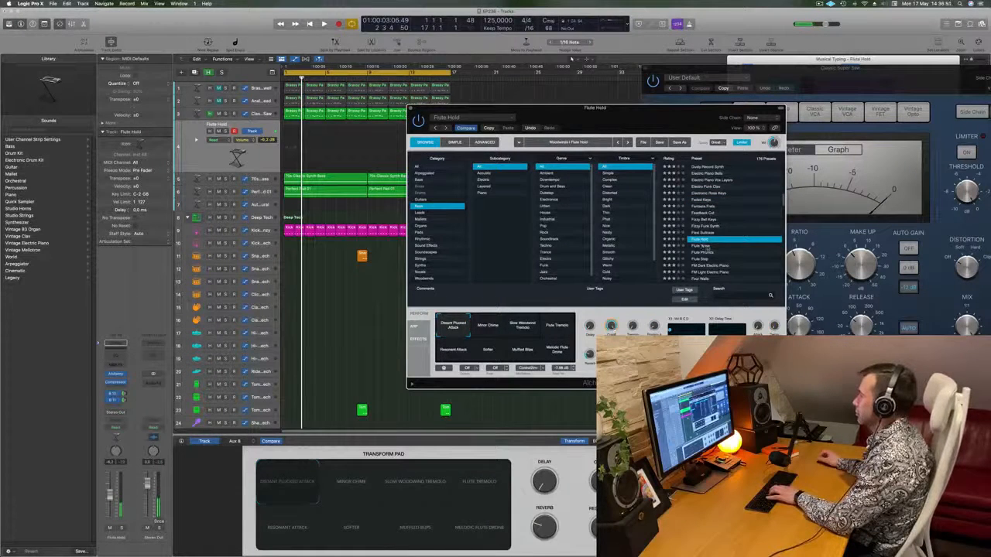
{"action": "left_click", "coordinate": [706, 246]}
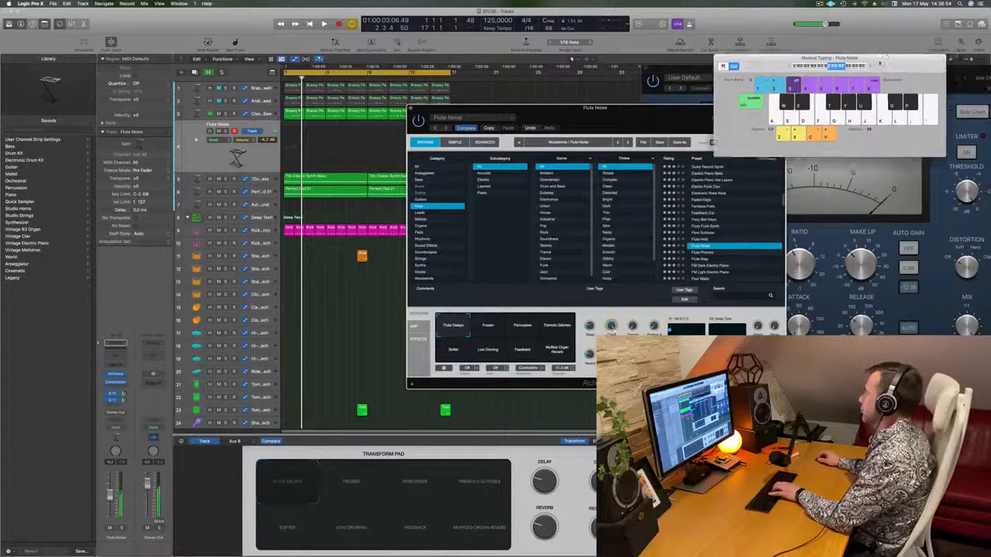
{"action": "left_click_drag", "start_coordinate": [878, 59], "coordinate": [885, 36]}
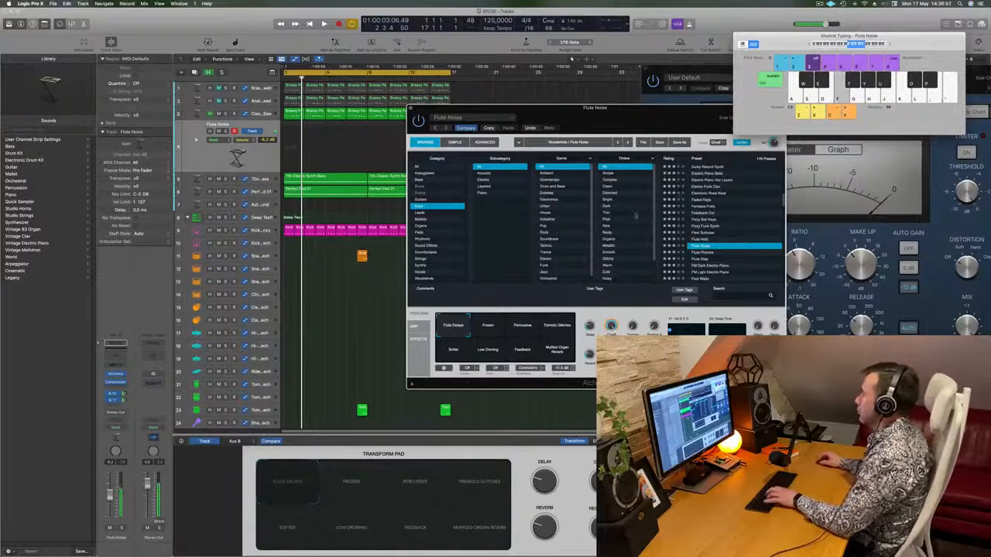
- Play the arrangement while trying the Flute Phonics and Flute Step presets, and settle on FM Dark Electric Piano
{"action": "key", "text": "space"}
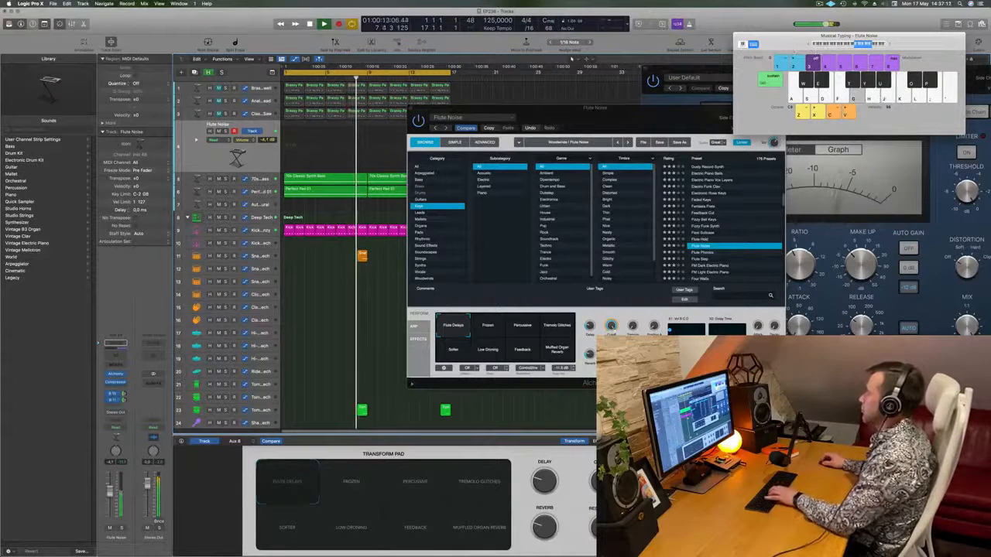
{"action": "left_click_drag", "start_coordinate": [653, 125], "coordinate": [585, 104]}
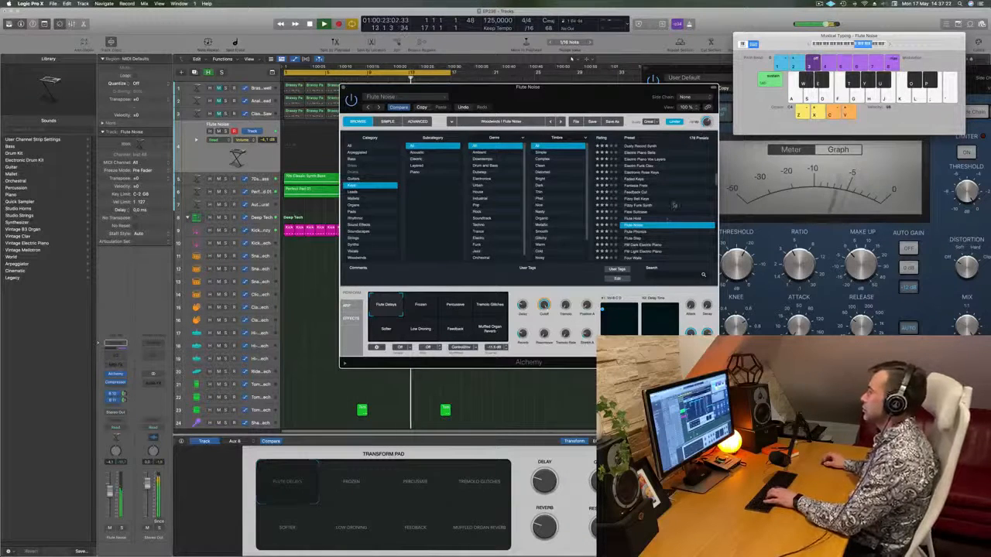
{"action": "scroll", "coordinate": [652, 228], "scroll_direction": "down", "scroll_amount": 1}
{"action": "key", "text": "Down"}
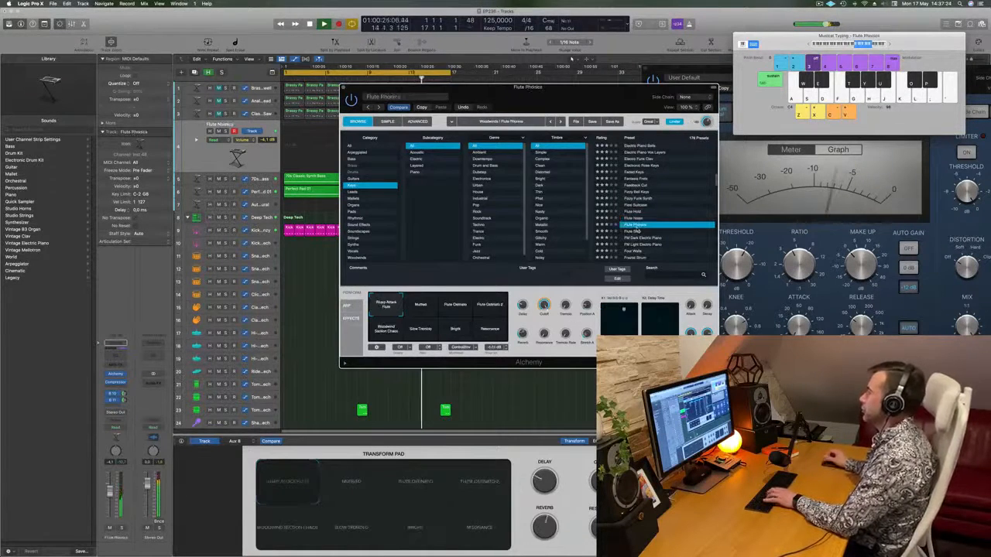
{"action": "key", "text": "Down"}
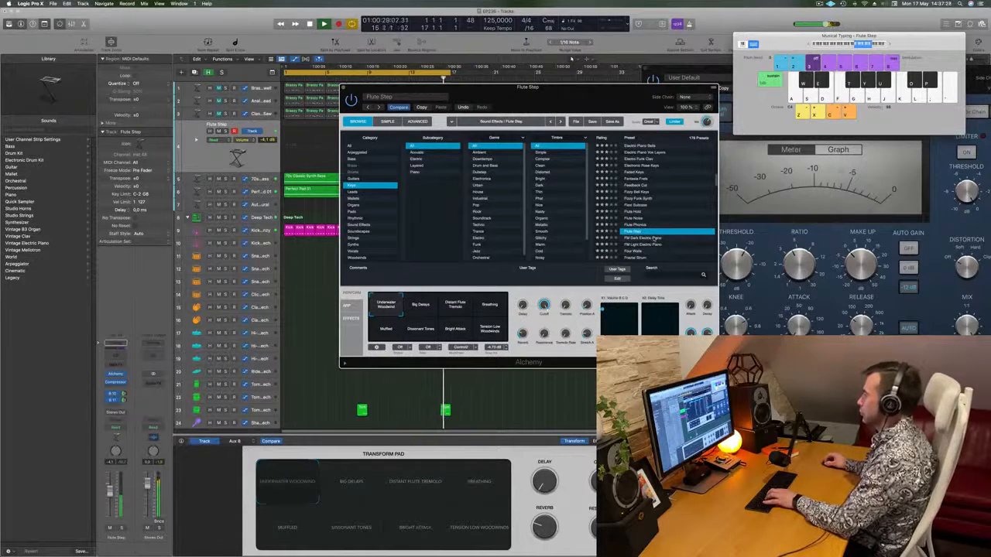
{"action": "left_click", "coordinate": [655, 238]}
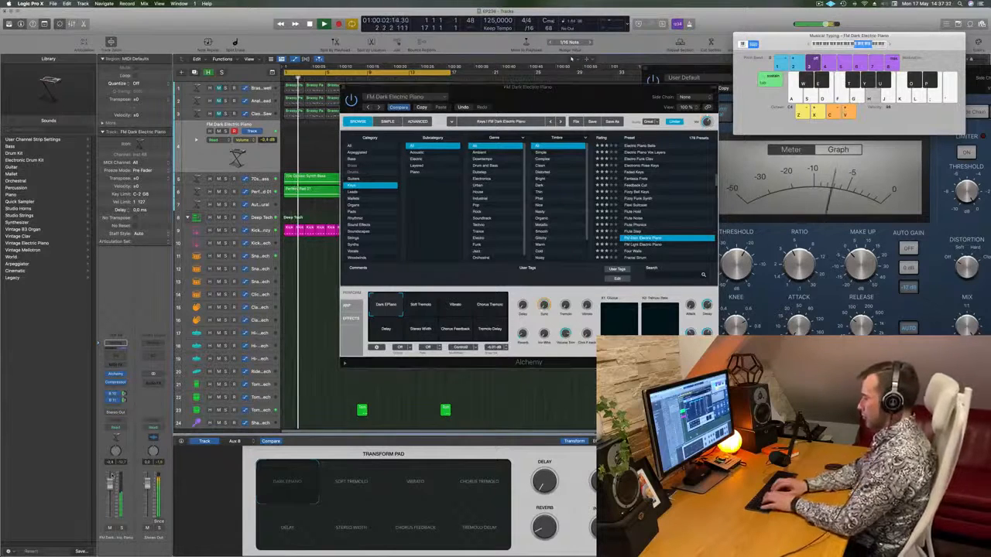
- Rehearse a melody on the FM Dark Electric Piano with Musical Typing over the playing loop
{"action": "key", "text": "d"}
{"action": "key", "text": "f"}
{"action": "key", "text": "k"}
{"action": "key", "text": "l"}
{"action": "key", "text": "j"}
{"action": "key", "text": "apostrophe"}
{"action": "key", "text": "semicolon"}
{"action": "key", "text": "apostrophe"}
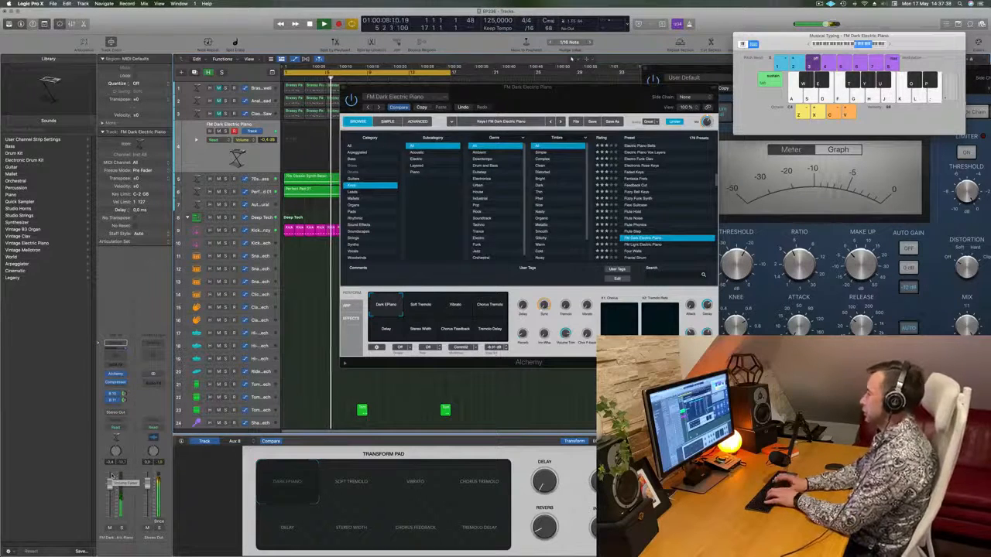
{"action": "key", "text": "apostrophe"}
{"action": "key", "text": "semicolon"}
{"action": "key", "text": "j"}
{"action": "key", "text": "f"}
{"action": "key", "text": "l"}
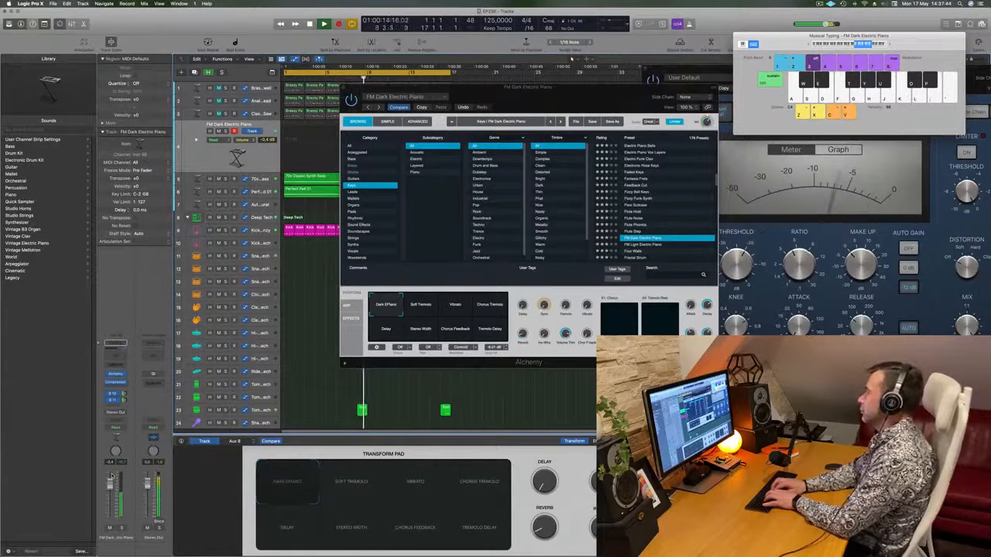
- Record an improvised melody on the FM Dark Electric Piano track over the cycling arrangement, and stop the recording
{"action": "key", "text": "g"}
{"action": "key", "text": "k"}
{"action": "key", "text": "g"}
{"action": "key", "text": "j"}
{"action": "key", "text": "g"}
{"action": "key", "text": "k"}
{"action": "key", "text": "g"}
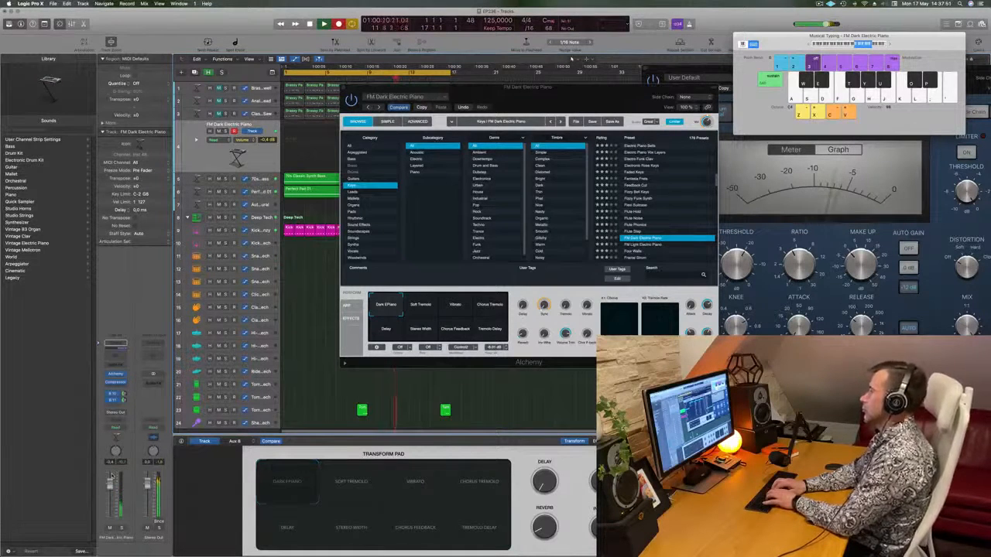
{"action": "key", "text": "j"}
{"action": "key", "text": "k"}
{"action": "key", "text": "h"}
{"action": "key", "text": "h"}
{"action": "key", "text": "f"}
{"action": "key", "text": "k"}
{"action": "key", "text": "g"}
{"action": "key", "text": "j"}
{"action": "key", "text": "k"}
{"action": "key", "text": "l"}
{"action": "key", "text": "k"}
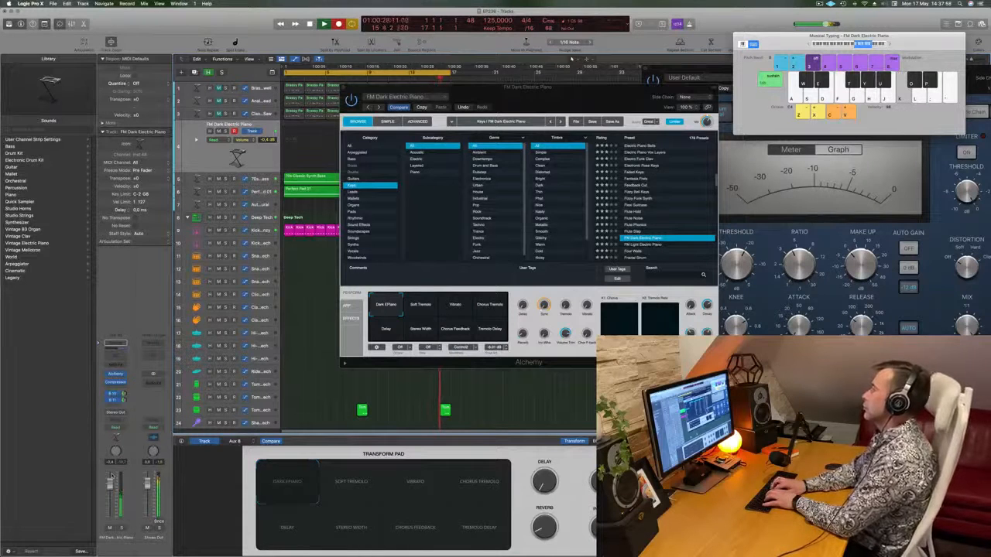
{"action": "key", "text": "j"}
{"action": "key", "text": "h"}
{"action": "key", "text": "l"}
{"action": "key", "text": "k"}
{"action": "key", "text": "j"}
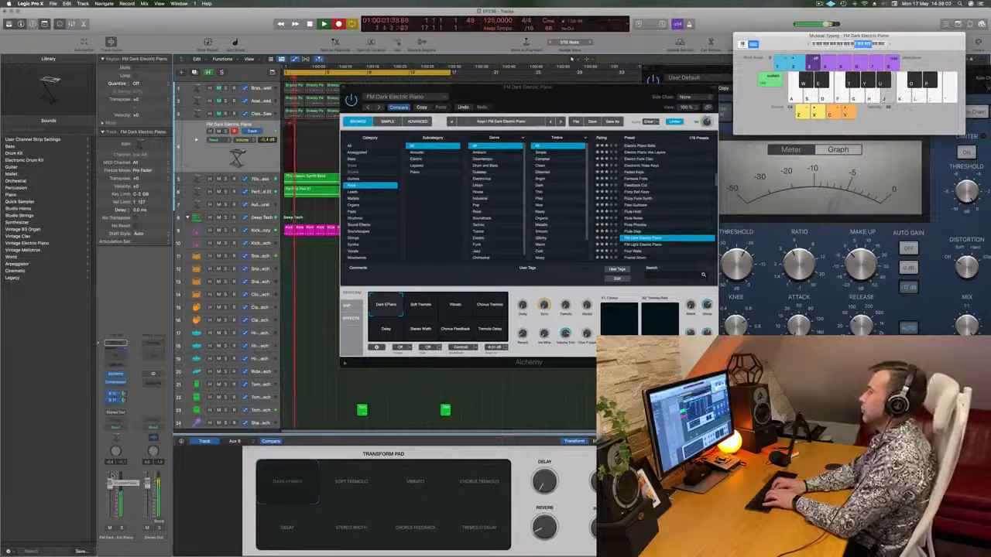
{"action": "key", "text": "f"}
{"action": "key", "text": "l"}
{"action": "key", "text": "k"}
{"action": "key", "text": "j"}
{"action": "key", "text": "l"}
{"action": "key", "text": "k"}
{"action": "key", "text": "j"}
{"action": "key", "text": "l"}
{"action": "key", "text": "k"}
{"action": "key", "text": "j"}
{"action": "key", "text": "l"}
{"action": "key", "text": "k"}
{"action": "key", "text": "j"}
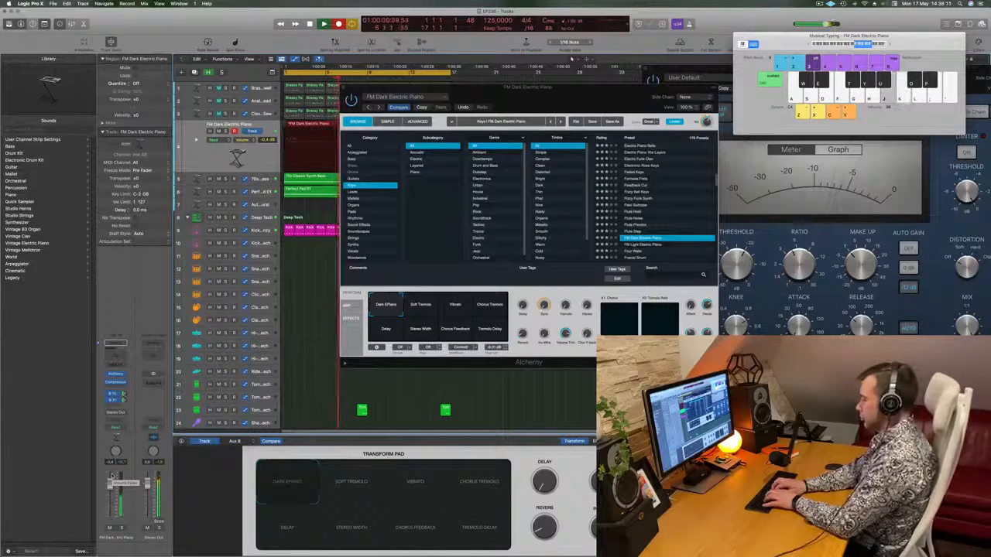
{"action": "key", "text": "h"}
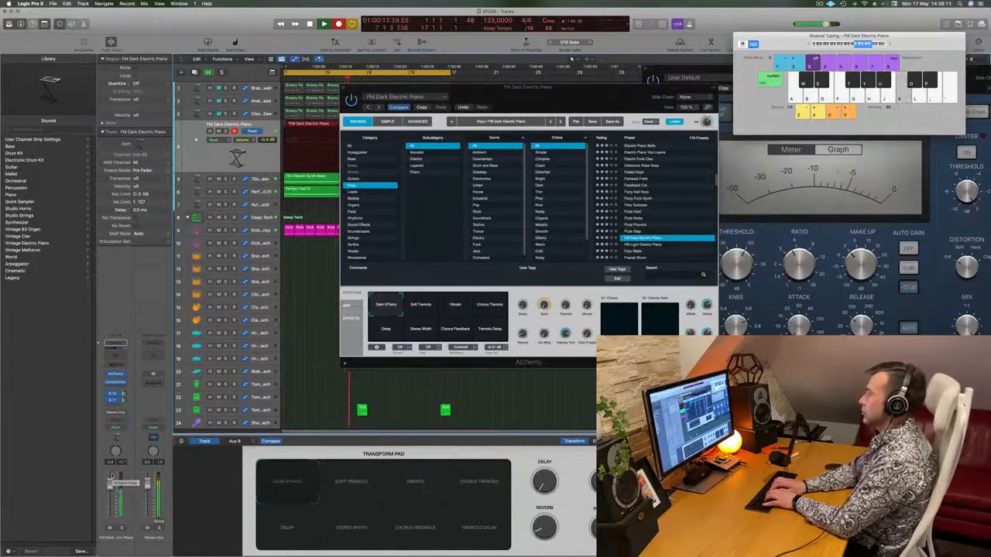
{"action": "key", "text": "g"}
{"action": "key", "text": "g"}
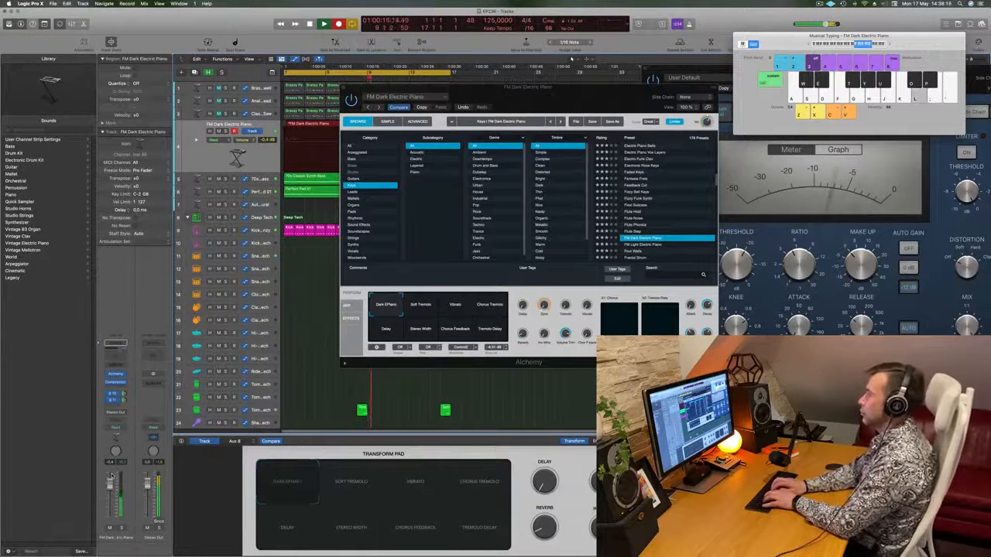
{"action": "key", "text": "k"}
{"action": "key", "text": "j"}
{"action": "key", "text": "g"}
{"action": "key", "text": "space"}
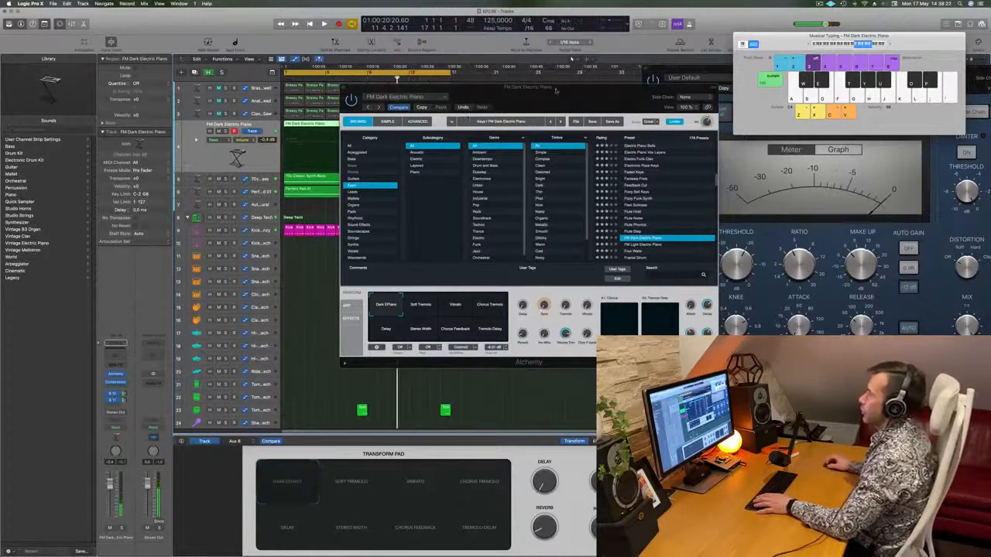
- Listen to the recorded electric piano take from the start and open its first region in the Piano Roll
{"action": "left_click_drag", "start_coordinate": [555, 87], "coordinate": [847, 75]}
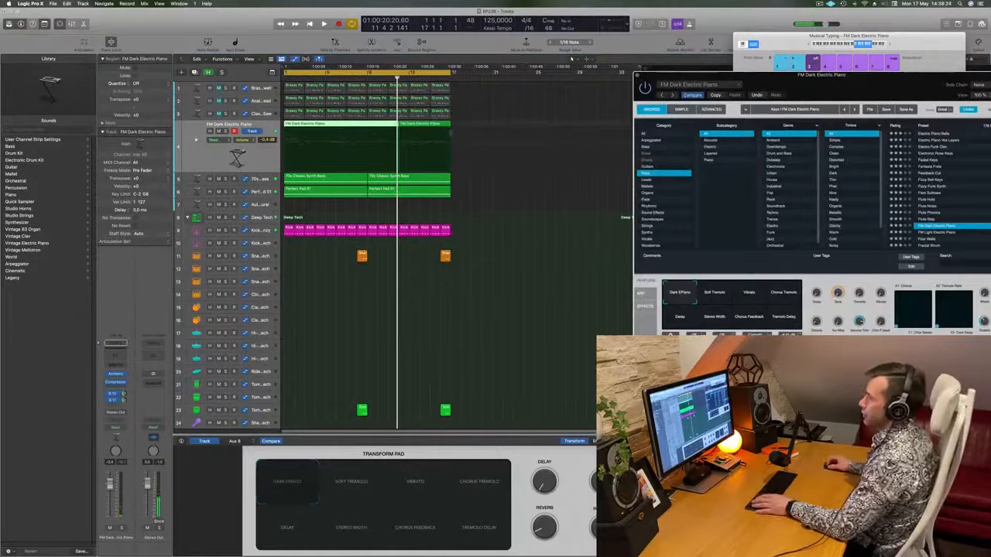
{"action": "left_click", "coordinate": [442, 376]}
{"action": "key", "text": "space"}
{"action": "left_click", "coordinate": [352, 125]}
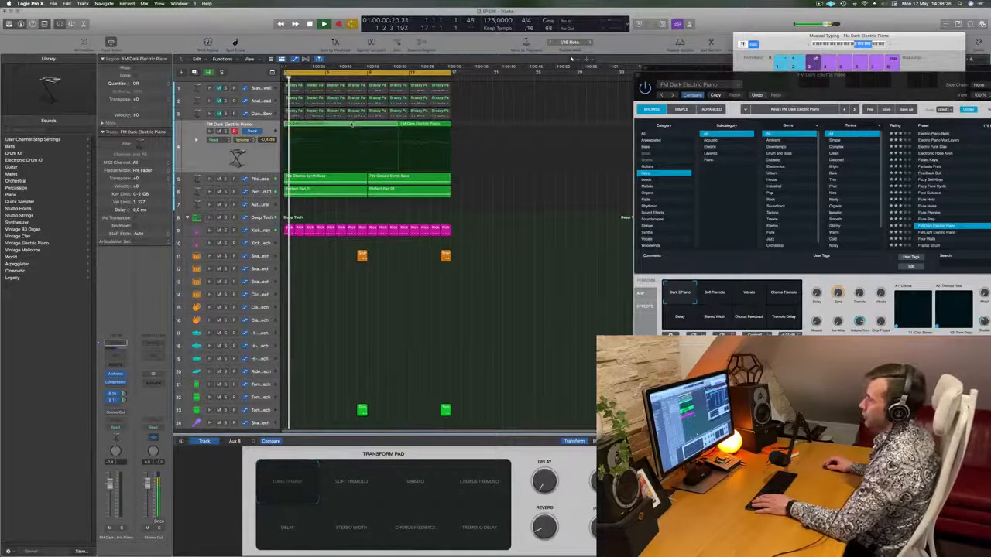
{"action": "double_click", "coordinate": [351, 125]}
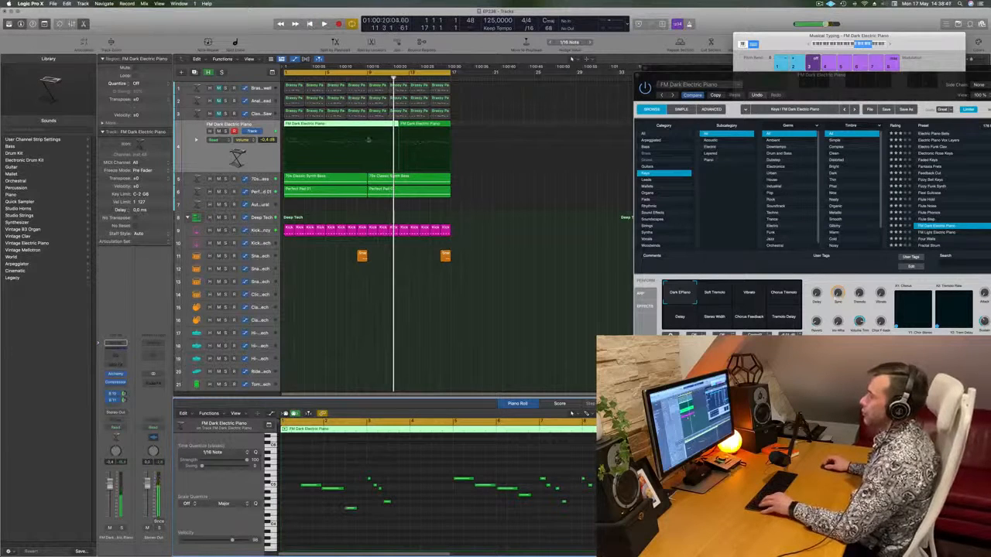
- Split the first electric piano region at bar 5 and move its second part to bar 1, replacing the first part
{"action": "double_click", "coordinate": [326, 127], "text": "super"}
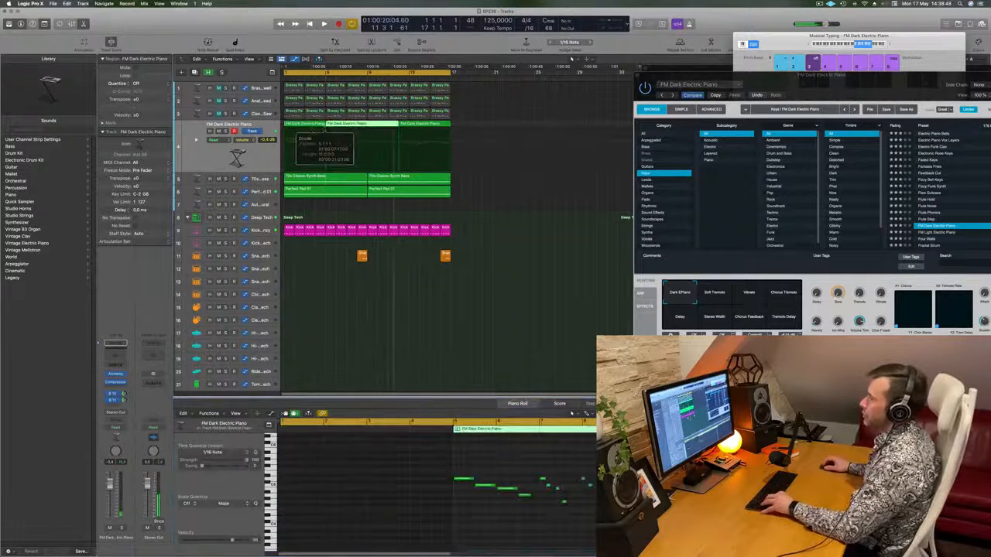
{"action": "left_click", "coordinate": [312, 129]}
{"action": "left_click_drag", "start_coordinate": [364, 129], "coordinate": [322, 129]}
- Split the moved electric piano region at bar 3 and delete all regions after it on the track
{"action": "double_click", "coordinate": [305, 127], "text": "super"}
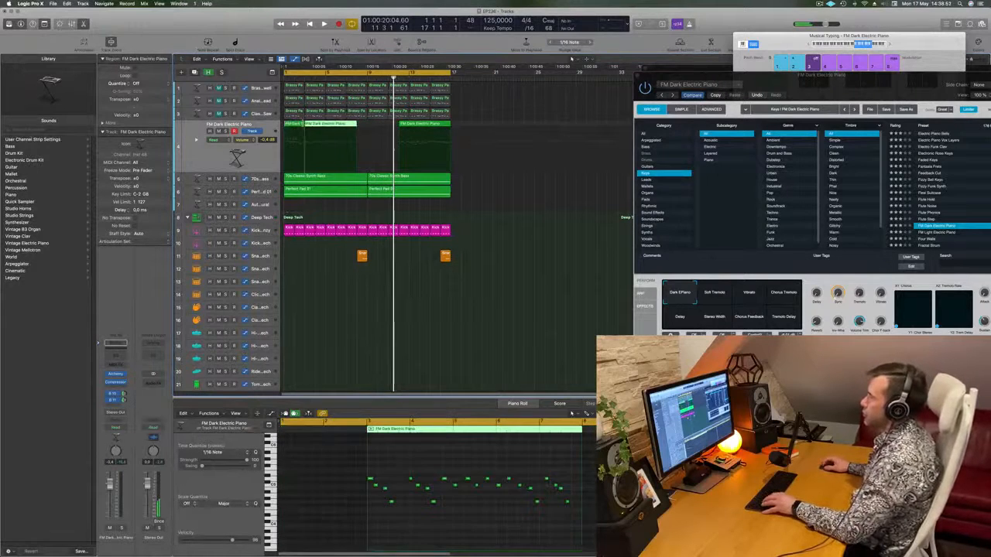
{"action": "left_click_drag", "start_coordinate": [469, 124], "coordinate": [314, 136]}
{"action": "key", "text": "Delete"}
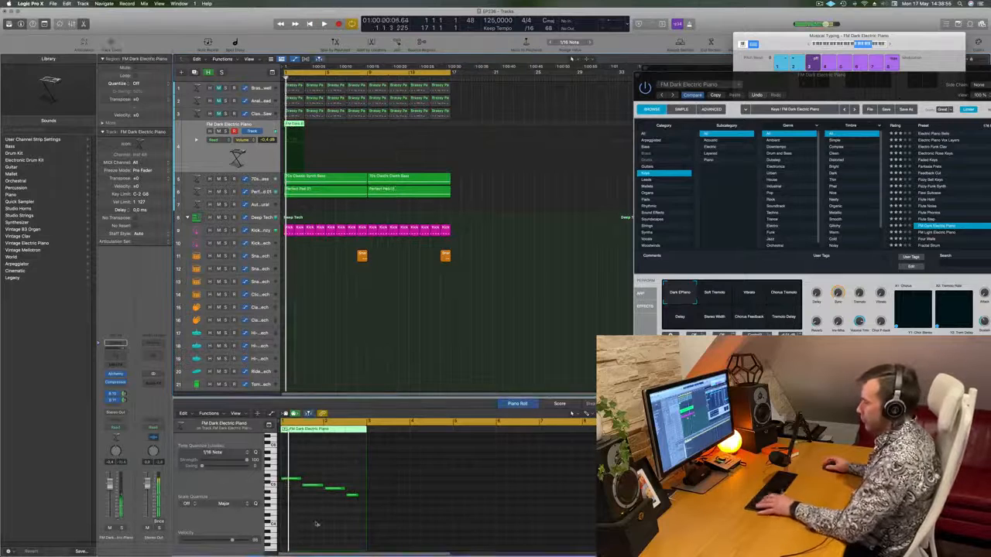
- Play the trimmed two-bar electric piano region and inspect its four notes in the Piano Roll
{"action": "key", "text": "space"}
{"action": "key", "text": "super+Right"}
{"action": "key", "text": "super+Right"}
{"action": "key", "text": "super+Right"}
{"action": "key", "text": "super+Right"}
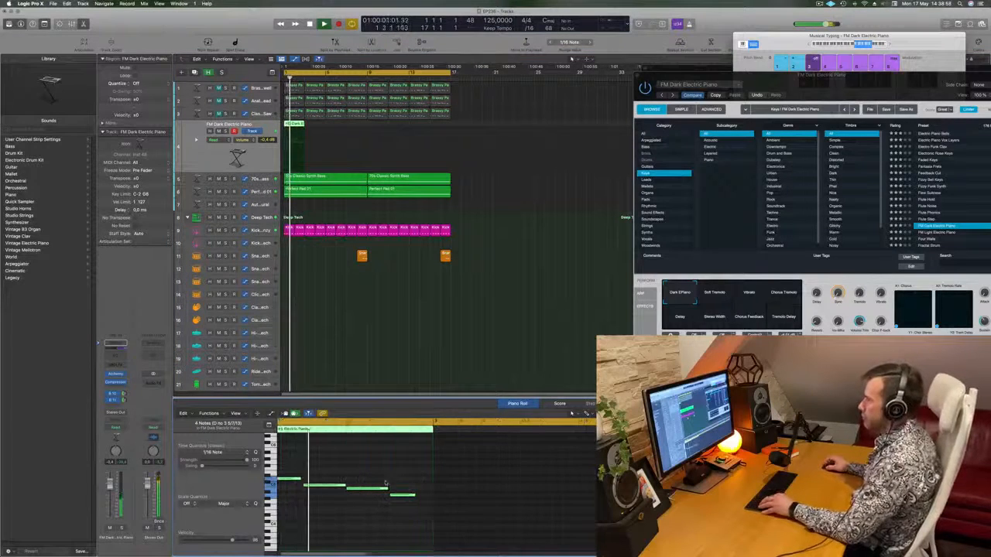
{"action": "scroll", "coordinate": [390, 482], "scroll_direction": "left", "scroll_amount": 3}
{"action": "key", "text": "super+Left"}
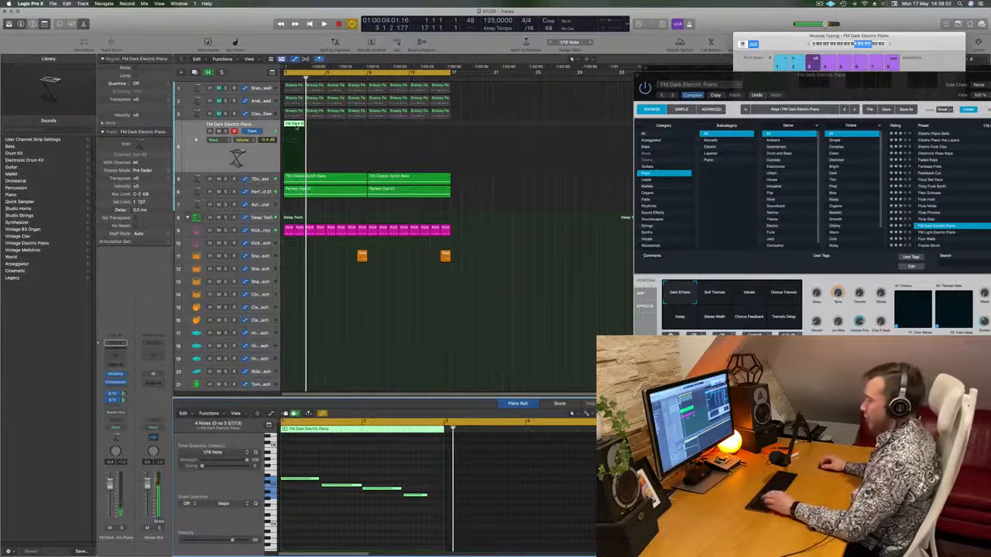
- Repeat the two-bar electric piano region along its track until it fills the cycle up to bar 17
{"action": "key", "text": "super+r"}
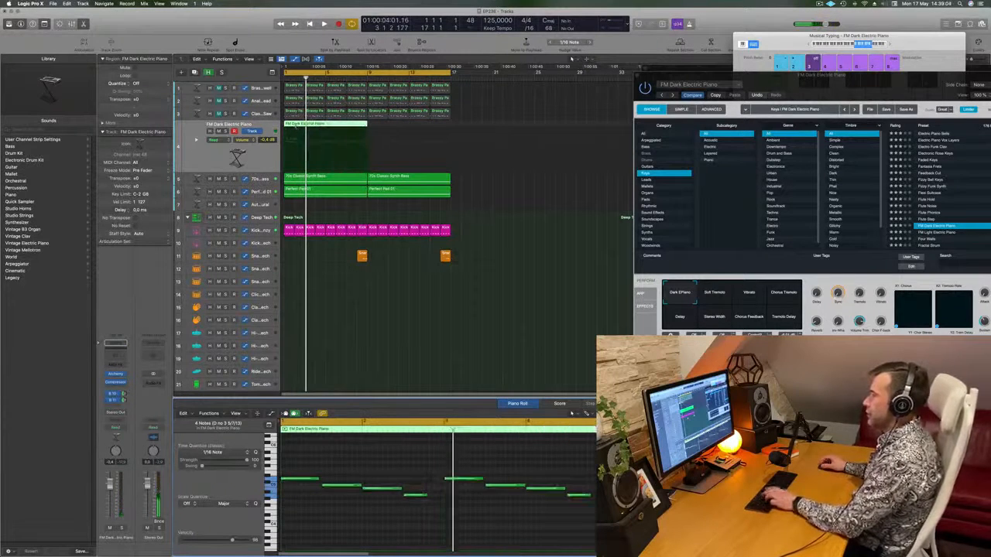
{"action": "key", "text": "super+z"}
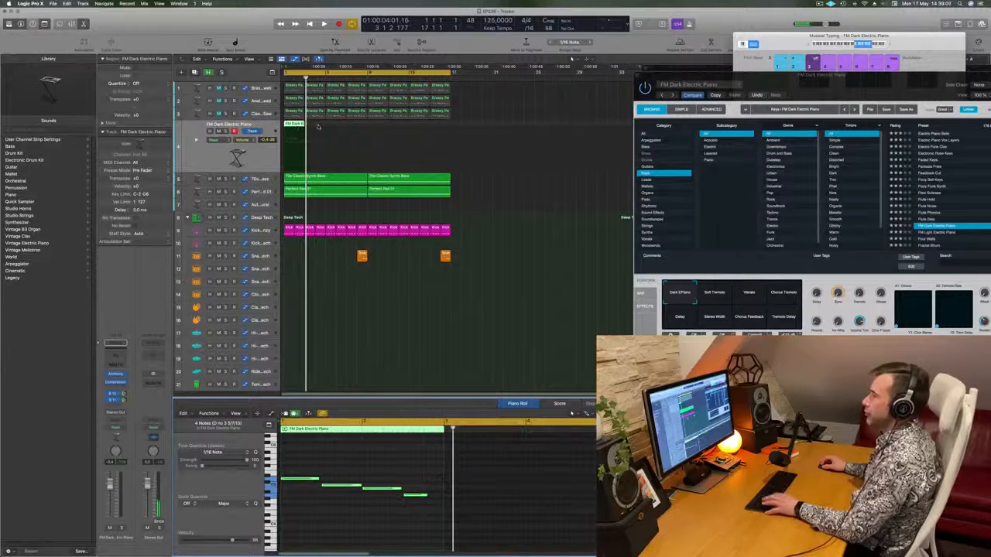
{"action": "left_click", "coordinate": [325, 130]}
{"action": "left_click", "coordinate": [295, 133]}
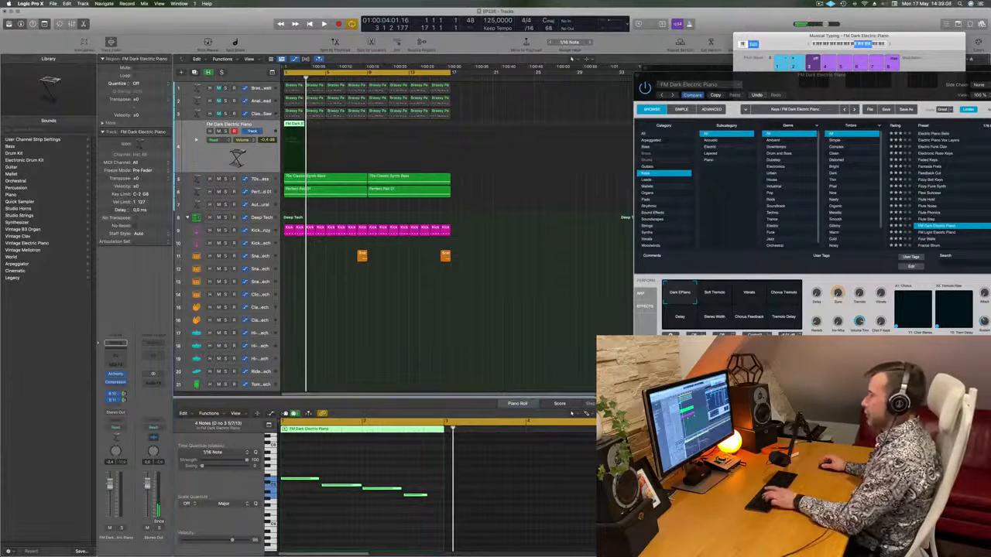
{"action": "key", "text": "super+r"}
{"action": "key", "text": "super+r"}
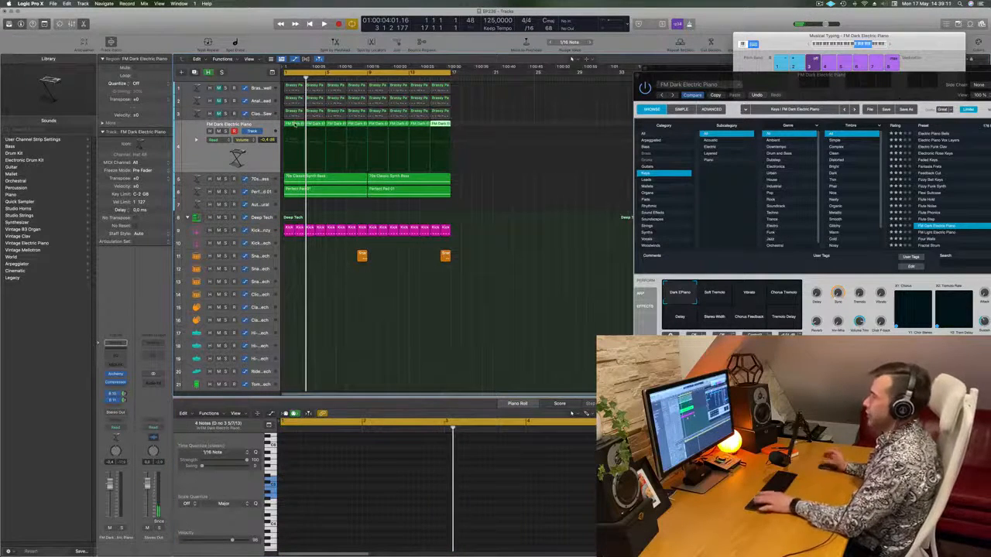
- Play the repeated electric piano part from the start with all regions on its track selected
{"action": "key", "text": "space"}
{"action": "left_click", "coordinate": [249, 163]}
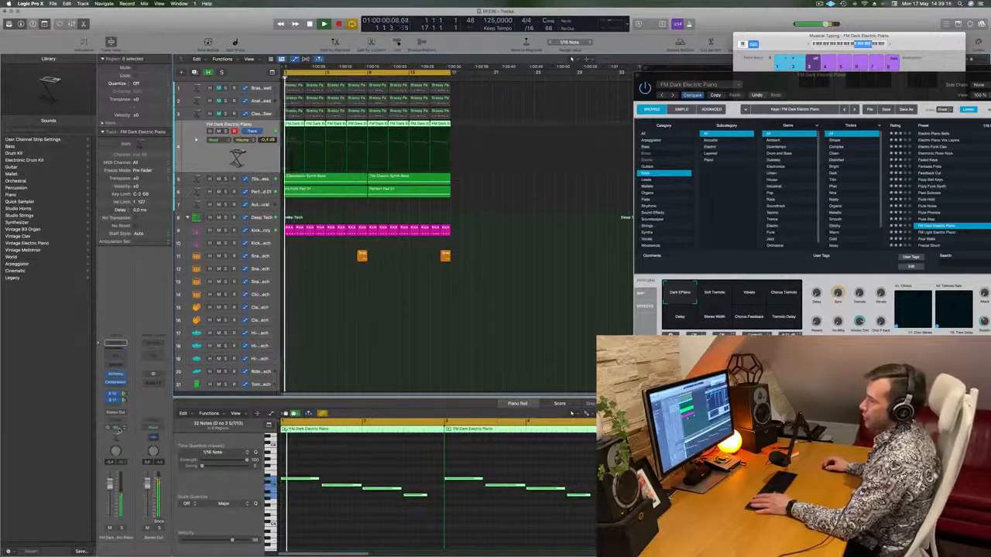
{"action": "left_click", "coordinate": [115, 428]}
{"action": "left_click", "coordinate": [119, 391]}
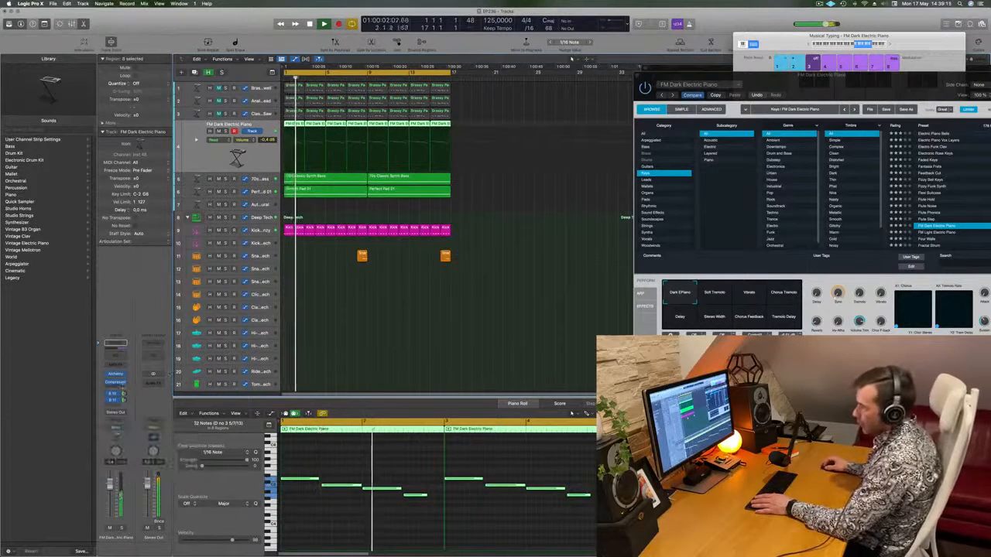
- Insert the Step FX multi-effect after the Compressor on the FM Dark Electric Piano track and position its window over the arrangement
{"action": "left_click", "coordinate": [118, 389]}
{"action": "mouse_move", "coordinate": [138, 515]}
{"action": "mouse_move", "coordinate": [193, 515]}
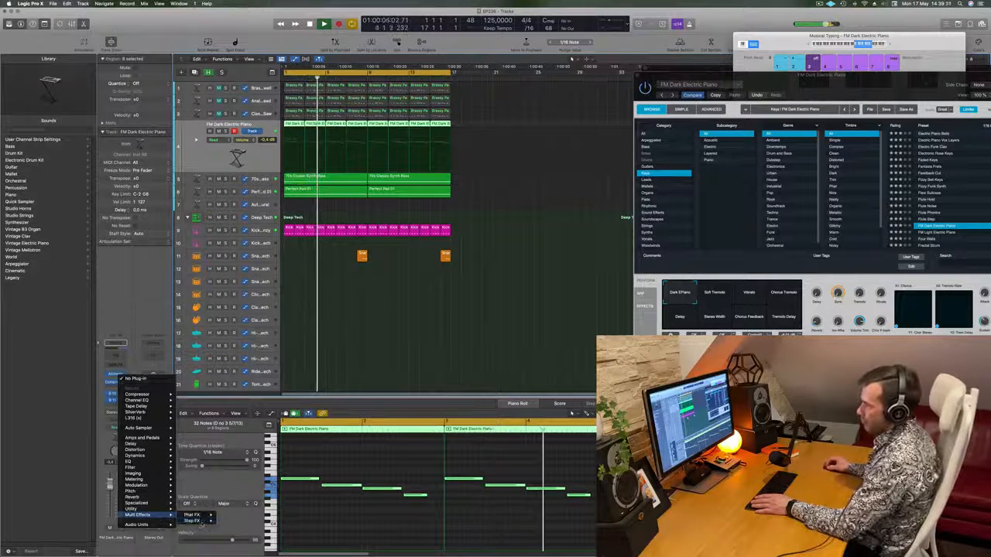
{"action": "left_click", "coordinate": [230, 521]}
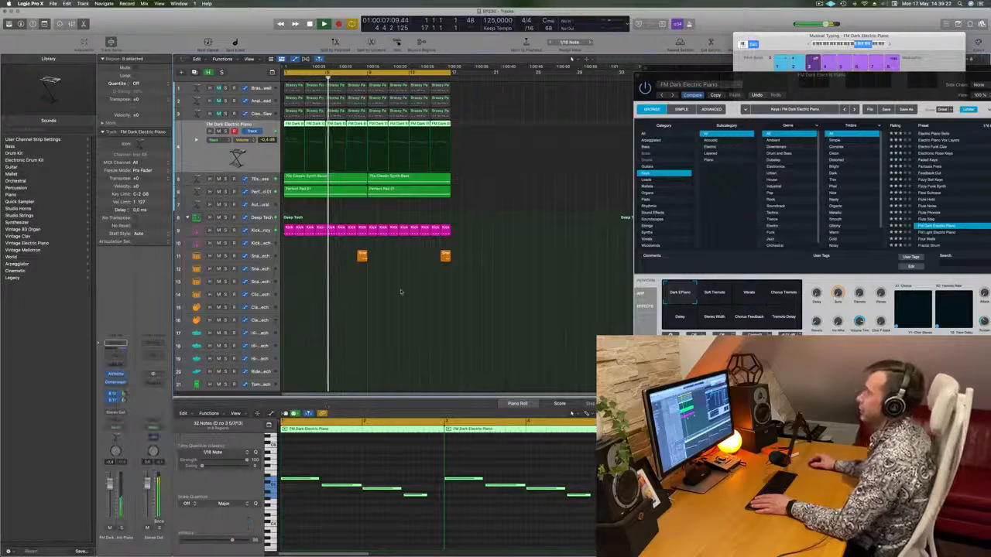
{"action": "left_click_drag", "start_coordinate": [491, 109], "coordinate": [688, 114]}
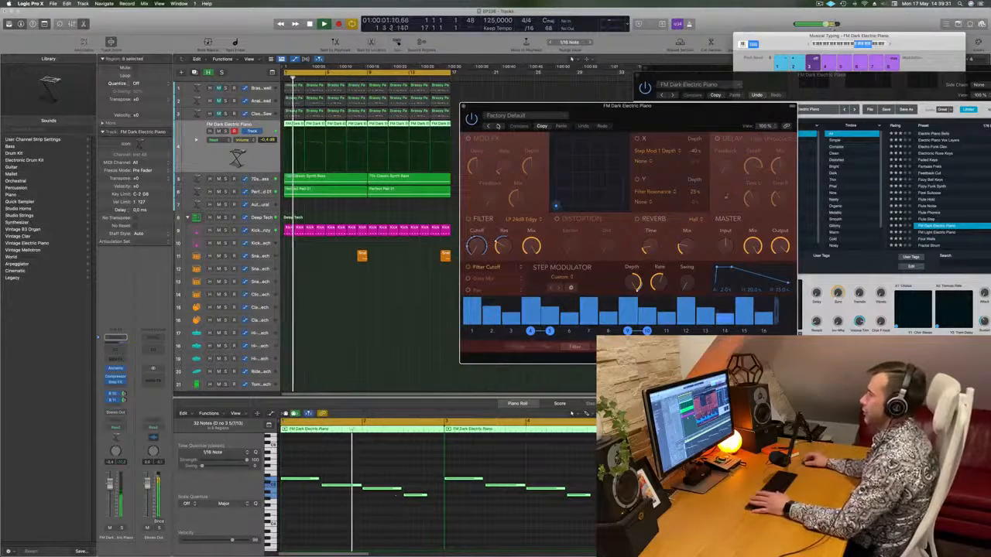
{"action": "left_click_drag", "start_coordinate": [640, 117], "coordinate": [619, 112]}
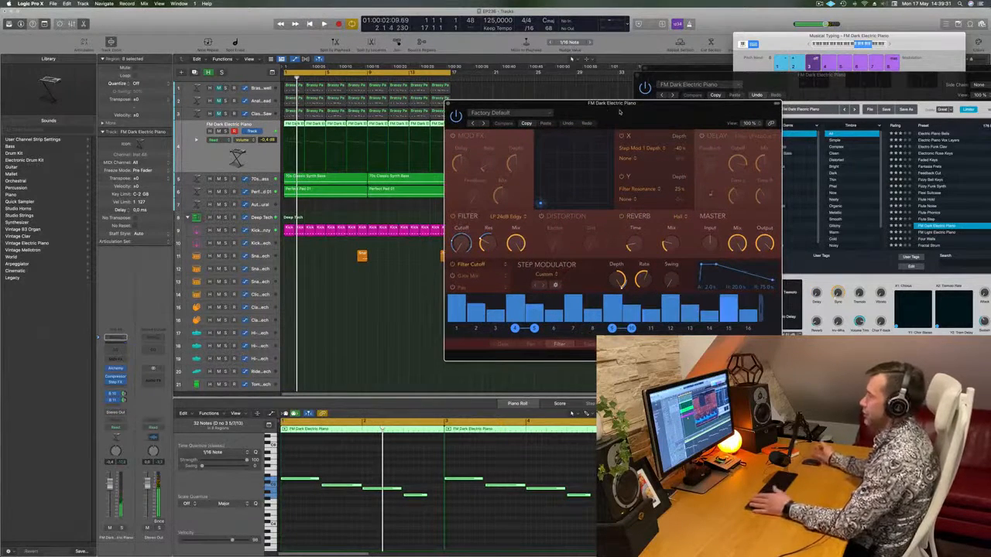
- Audition the factory presets of Step FX during playback and load Broken Echoes
{"action": "key", "text": "space"}
{"action": "key", "text": "]"}
{"action": "mouse_move", "coordinate": [620, 108]}
{"action": "left_mouse_down"}
{"action": "mouse_move", "coordinate": [605, 128]}
{"action": "mouse_move", "coordinate": [720, 104]}
{"action": "mouse_move", "coordinate": [573, 116]}
{"action": "mouse_move", "coordinate": [617, 110]}
{"action": "left_mouse_up"}
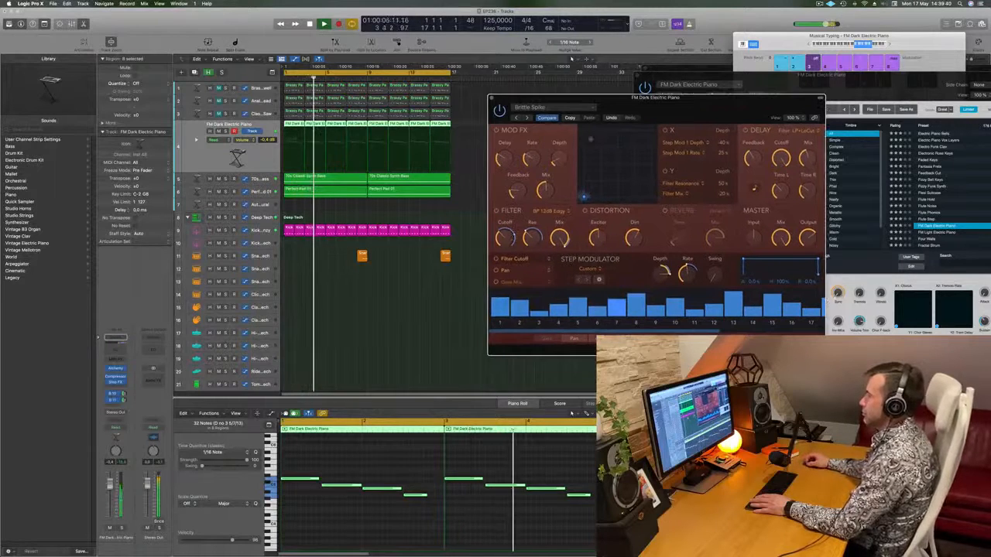
{"action": "left_click", "coordinate": [527, 117]}
{"action": "left_click", "coordinate": [527, 118]}
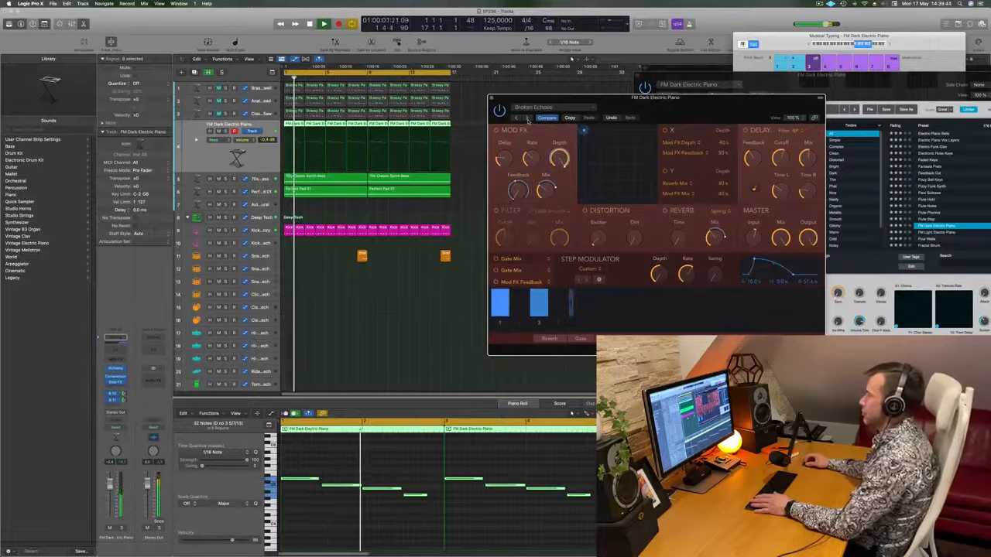
{"action": "mouse_move", "coordinate": [532, 99]}
{"action": "left_mouse_down"}
{"action": "mouse_move", "coordinate": [506, 108]}
{"action": "mouse_move", "coordinate": [526, 109]}
{"action": "left_mouse_up"}
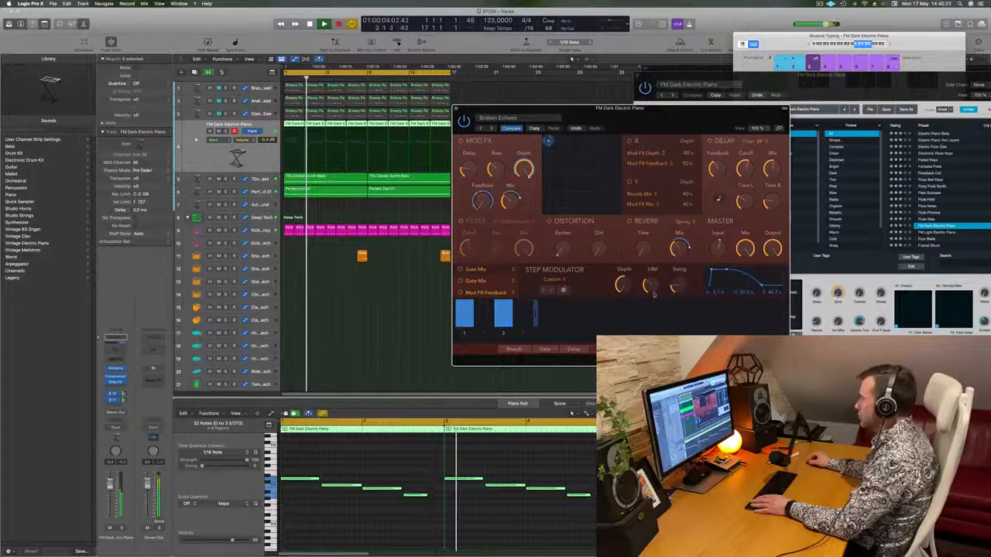
- Try step modulator rates of 1/8 and 1/32 and a depth of 28% in Step FX while the part plays
{"action": "left_click_drag", "start_coordinate": [654, 295], "coordinate": [654, 284]}
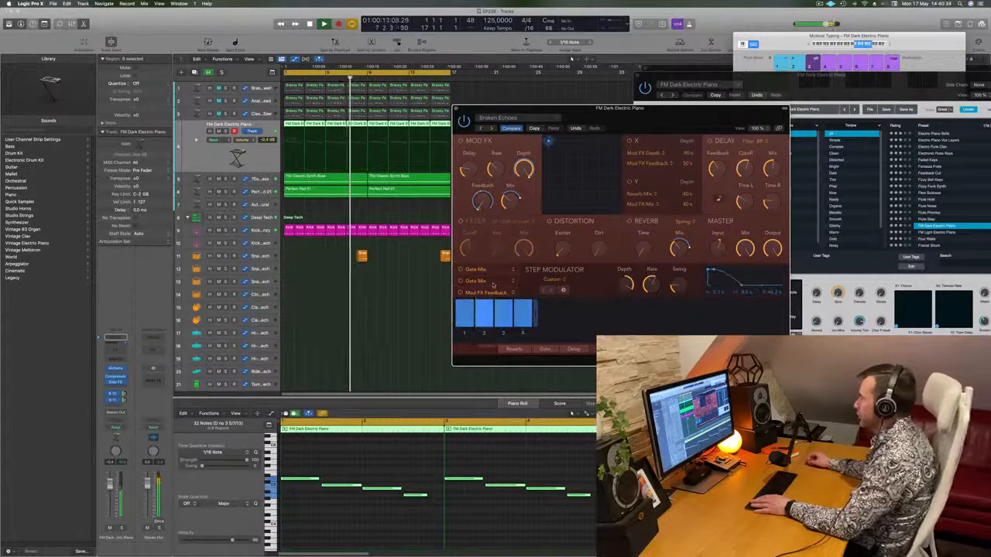
{"action": "left_click_drag", "start_coordinate": [653, 285], "coordinate": [652, 295]}
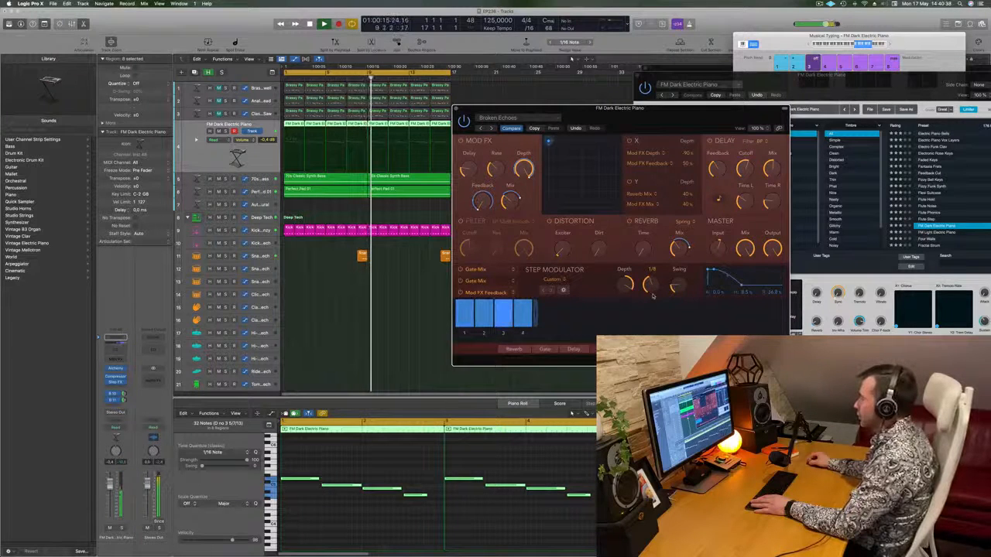
{"action": "left_click_drag", "start_coordinate": [653, 295], "coordinate": [657, 279]}
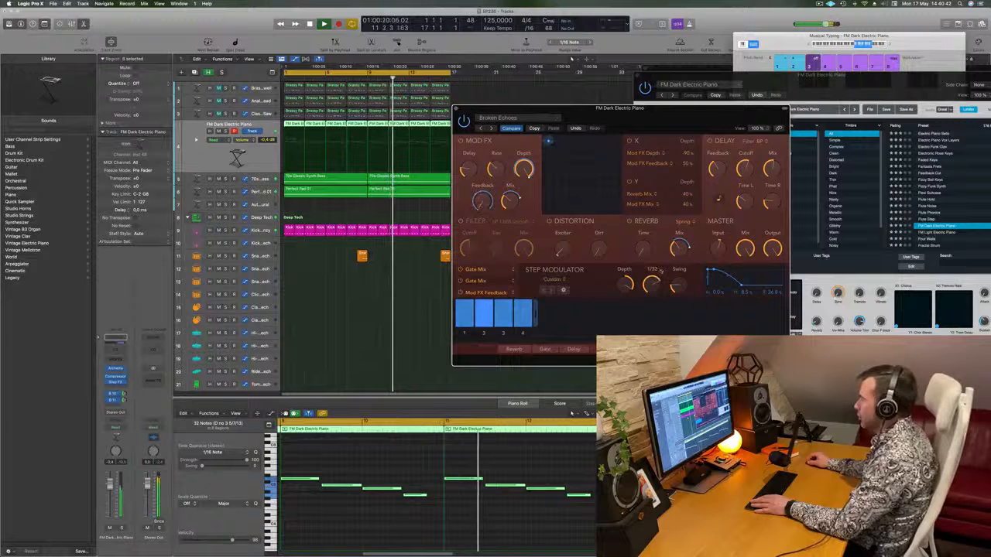
{"action": "left_click_drag", "start_coordinate": [661, 271], "coordinate": [627, 288]}
{"action": "key", "text": "Return"}
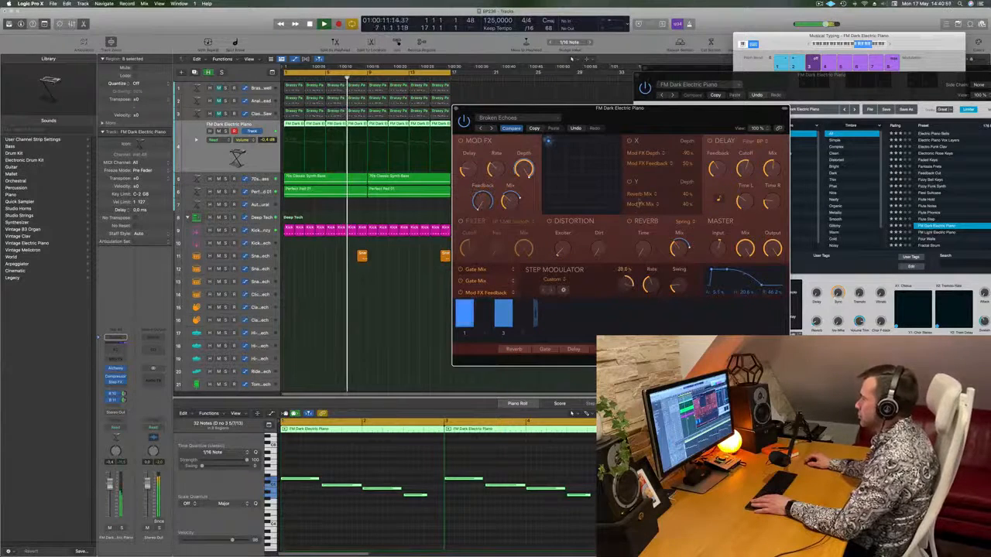
{"action": "key", "text": "Return"}
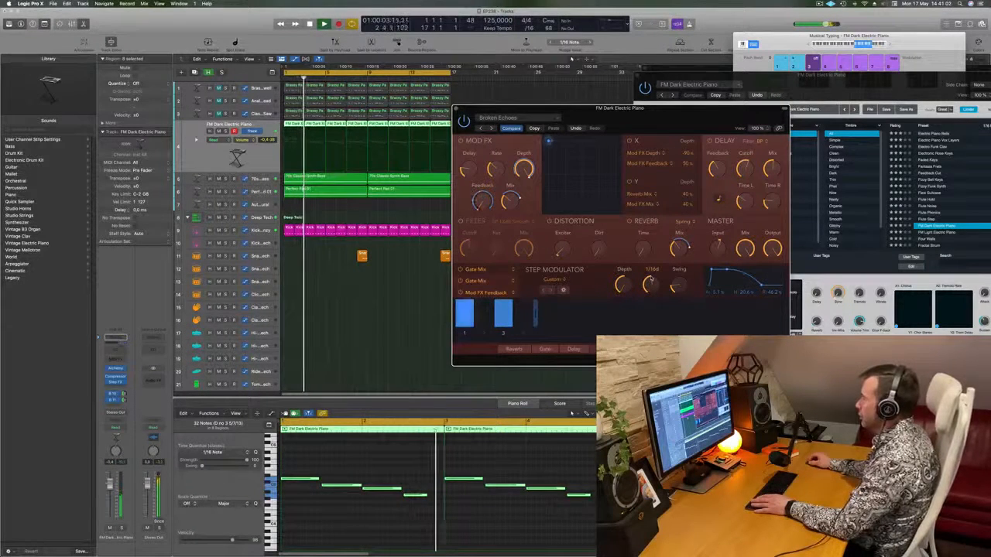
- Set the Step FX modulator swing to 50% and the master mix to about 67%, replaying the part from the start
{"action": "mouse_move", "coordinate": [677, 287]}
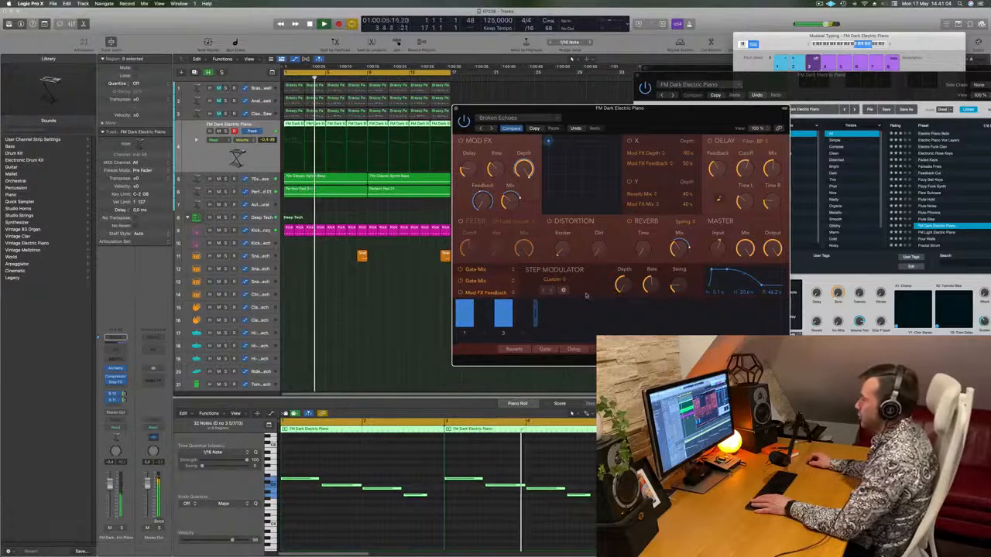
{"action": "left_click_drag", "start_coordinate": [678, 286], "coordinate": [678, 309]}
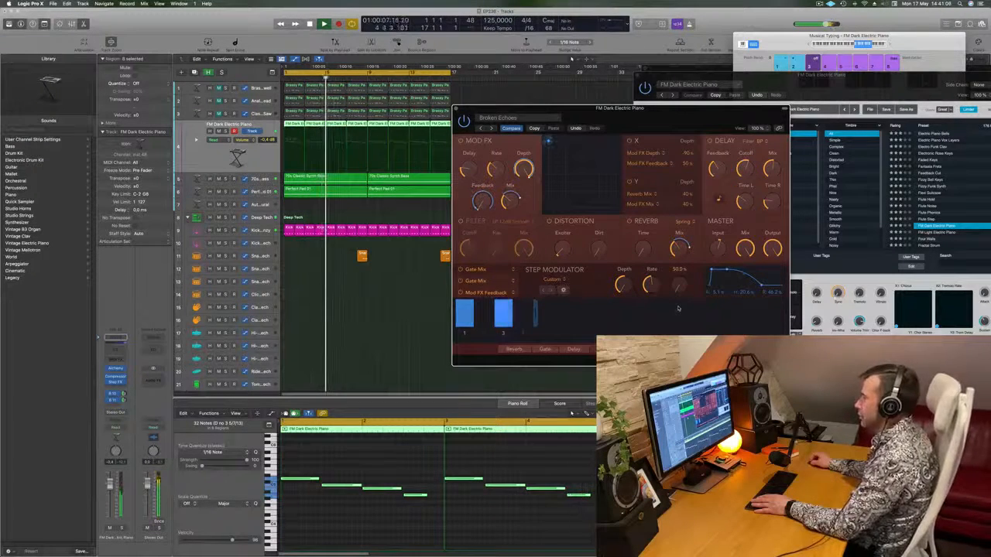
{"action": "key", "text": "Return"}
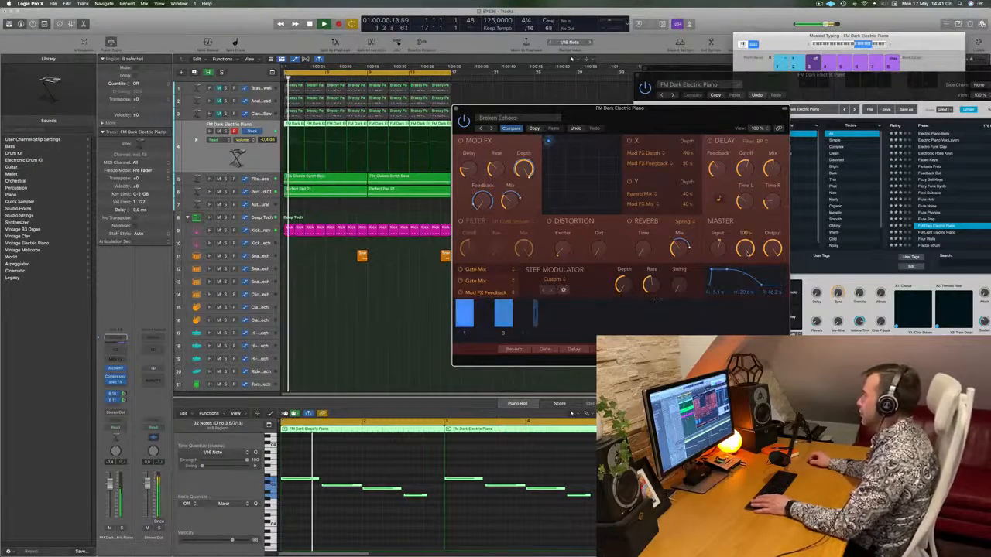
{"action": "left_click_drag", "start_coordinate": [748, 243], "coordinate": [750, 258]}
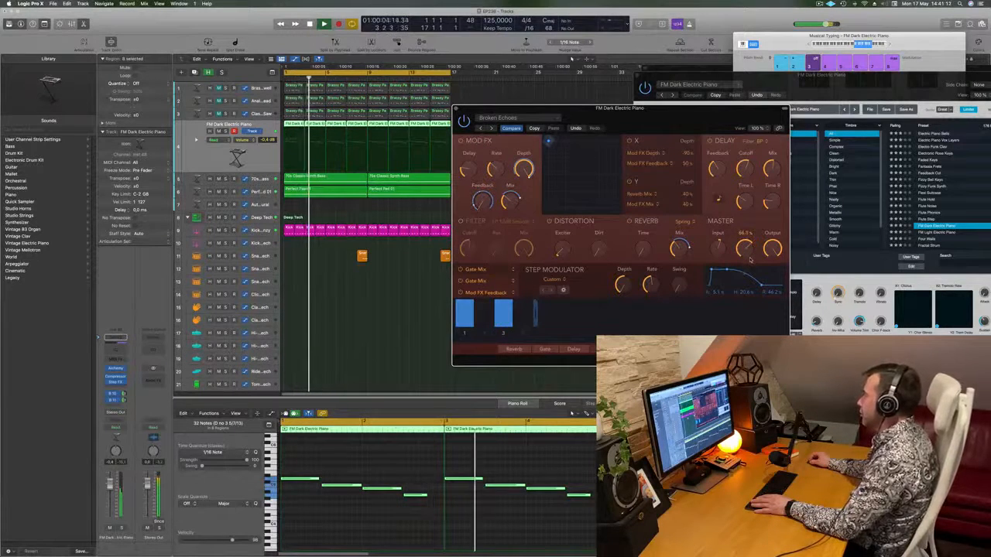
{"action": "left_click_drag", "start_coordinate": [662, 121], "coordinate": [667, 121]}
{"action": "key", "text": "Return"}
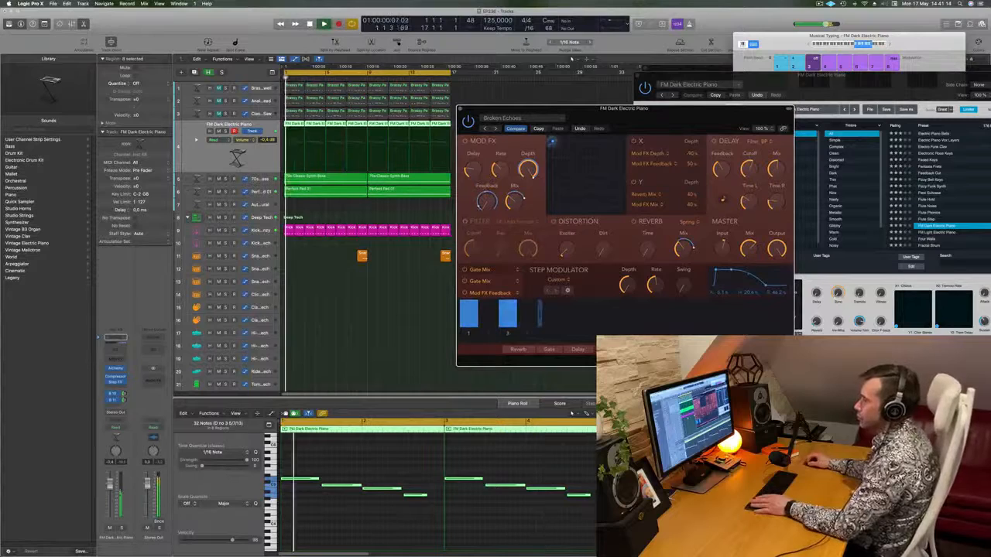
- Lower the electric piano track's volume to about -4.1 dB and close the Step FX window
{"action": "left_click", "coordinate": [103, 522]}
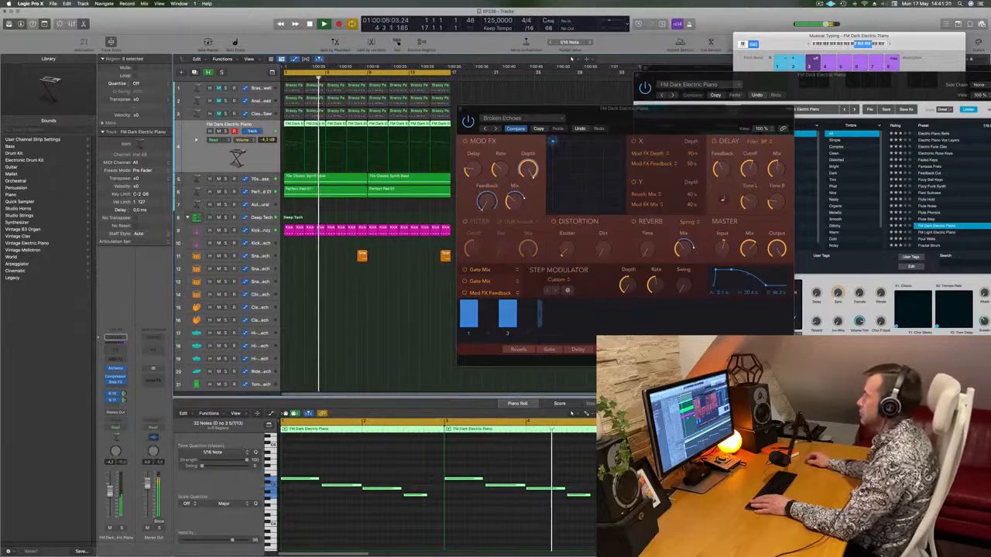
{"action": "left_click_drag", "start_coordinate": [666, 109], "coordinate": [577, 117]}
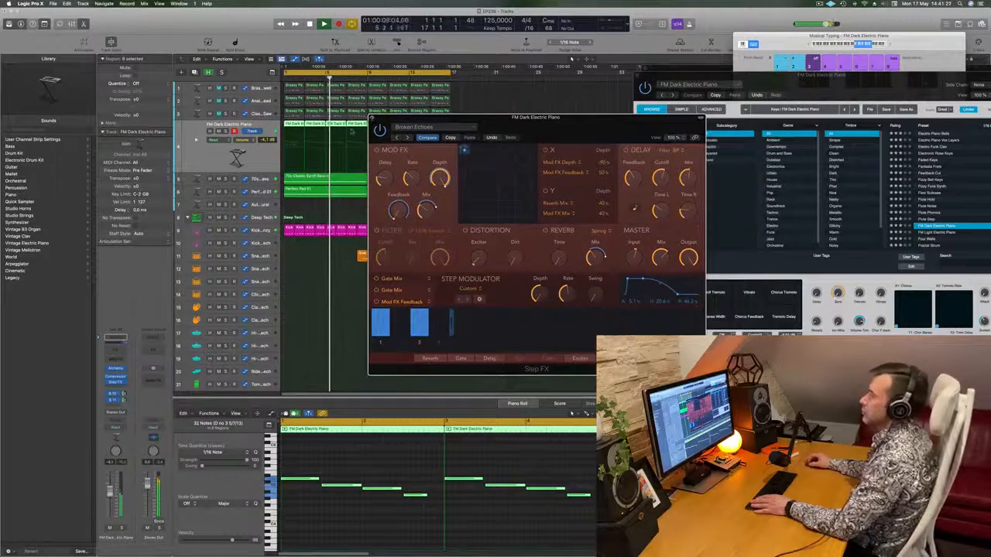
{"action": "left_click", "coordinate": [372, 118]}
{"action": "key", "text": "space"}
{"action": "key", "text": "space"}
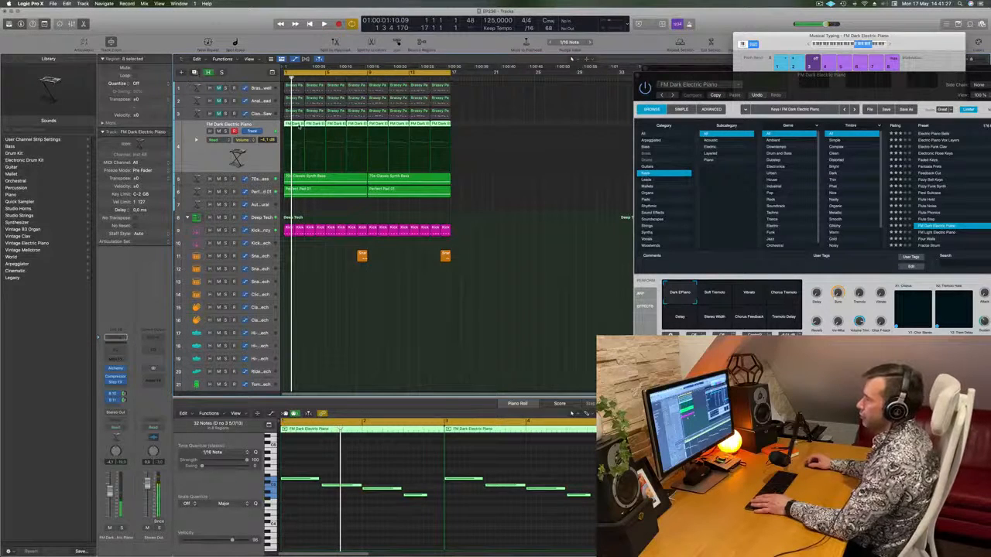
- Duplicate the FM Dark Electric Piano track with its settings and copy its first two-bar region onto the new track
{"action": "key", "text": "super+d"}
{"action": "left_click", "coordinate": [218, 126]}
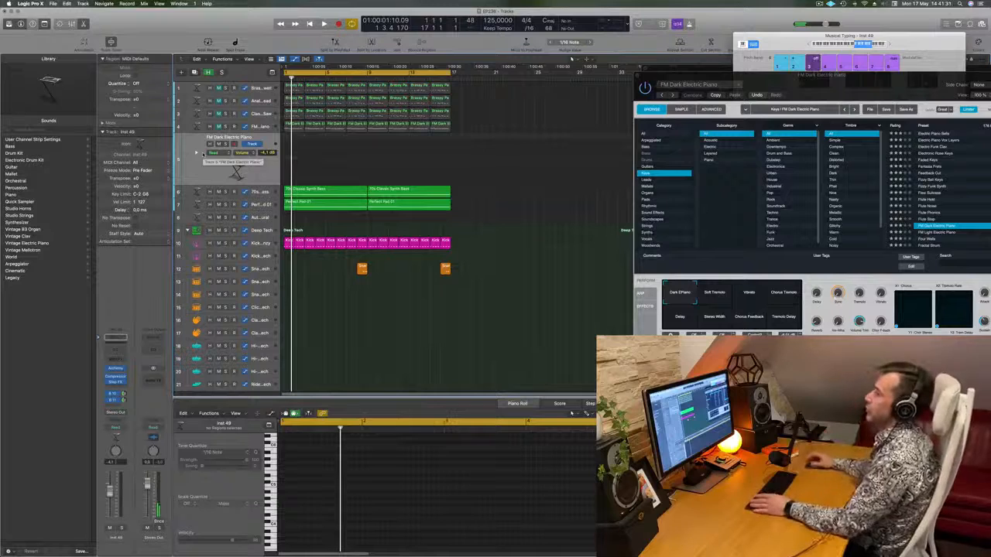
{"action": "key", "text": "space"}
{"action": "left_click_drag", "start_coordinate": [294, 125], "coordinate": [295, 152]}
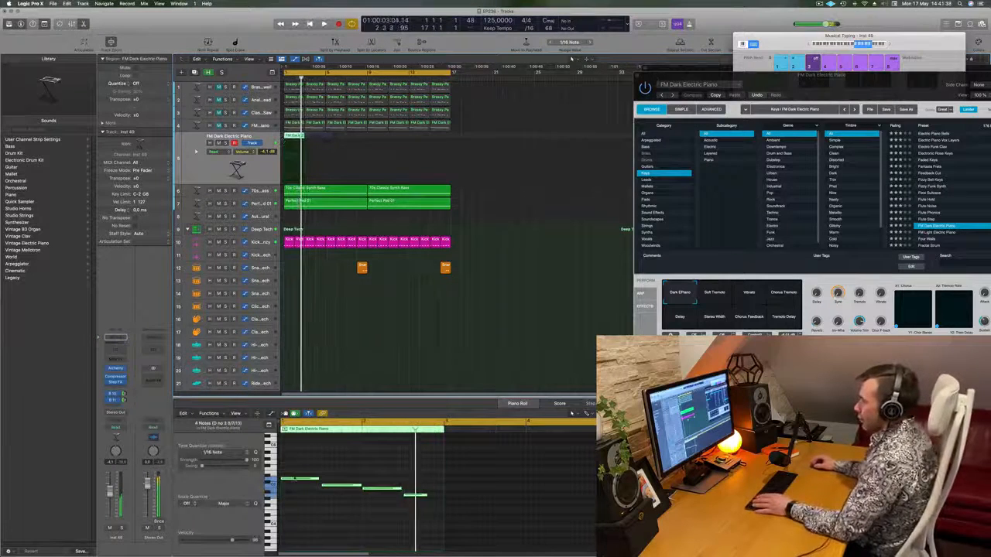
- Shorten the four notes in the copied region, add a copy of each shortly after it, and play the result
{"action": "left_click_drag", "start_coordinate": [298, 470], "coordinate": [374, 490]}
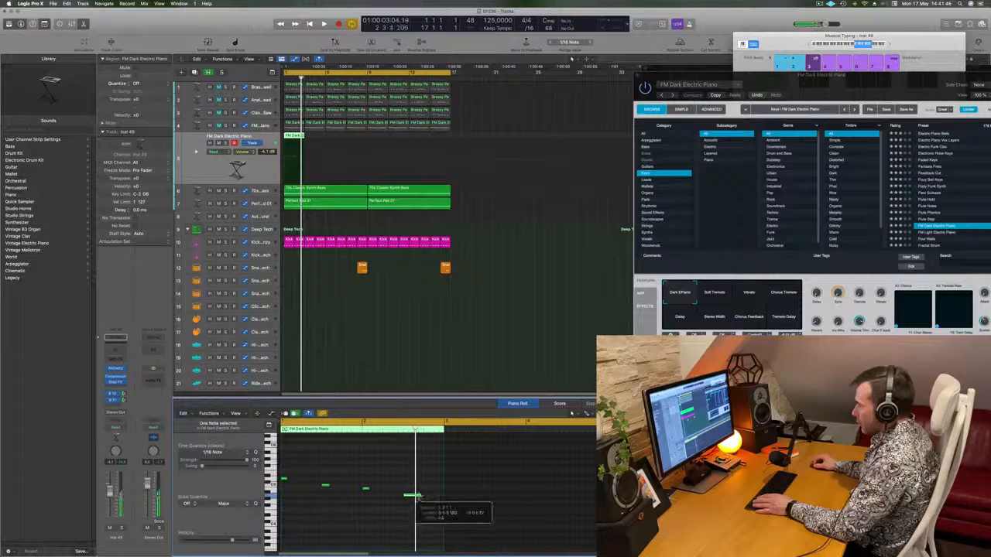
{"action": "mouse_move", "coordinate": [426, 517]}
{"action": "left_mouse_down"}
{"action": "mouse_move", "coordinate": [285, 470]}
{"action": "mouse_move", "coordinate": [304, 486]}
{"action": "left_mouse_up"}
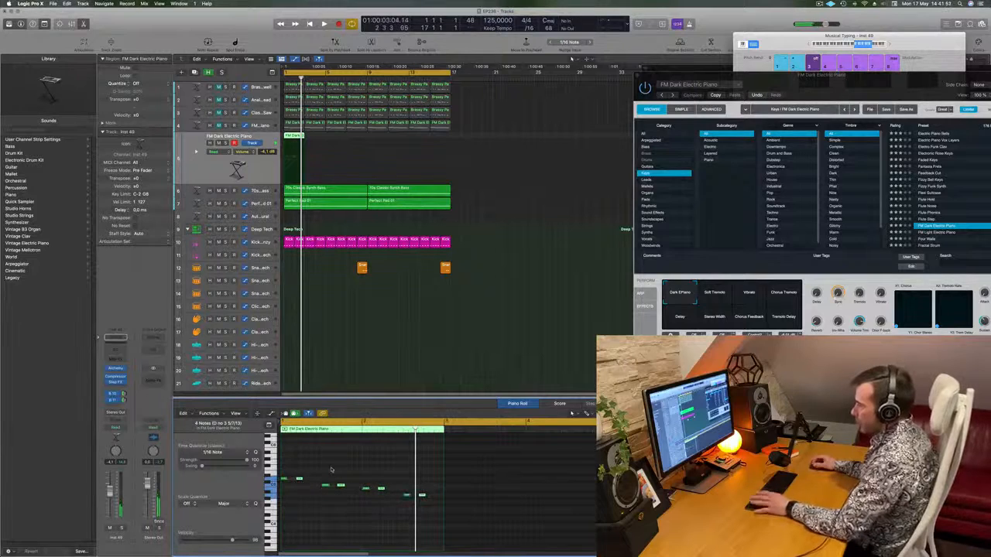
{"action": "key", "text": "space"}
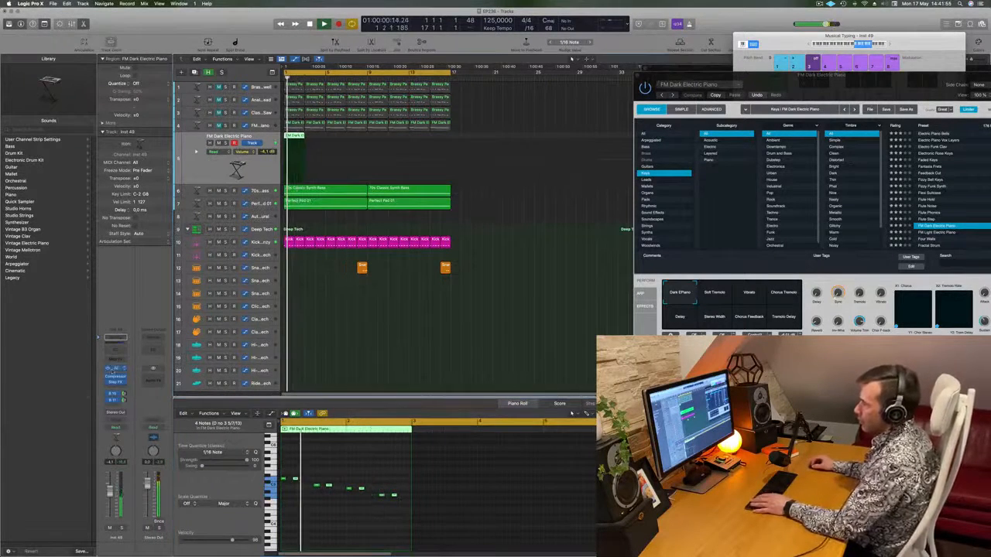
- Open Alchemy on the duplicated electric piano track, move its window aside and try the Haunting Piano preset
{"action": "left_click", "coordinate": [115, 370]}
{"action": "key", "text": "space"}
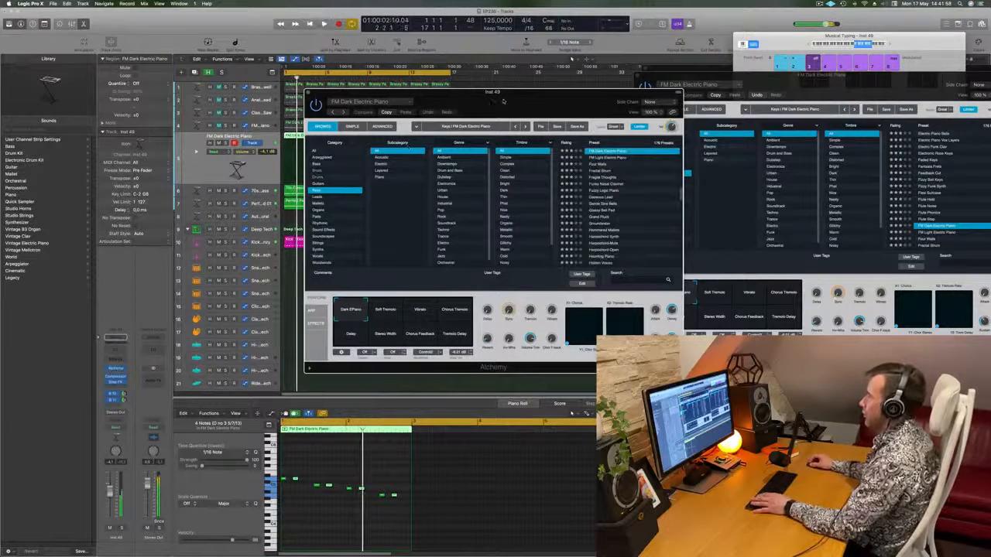
{"action": "key", "text": "space"}
{"action": "left_click_drag", "start_coordinate": [503, 101], "coordinate": [458, 119]}
{"action": "scroll", "coordinate": [621, 203], "scroll_direction": "down", "scroll_amount": 3}
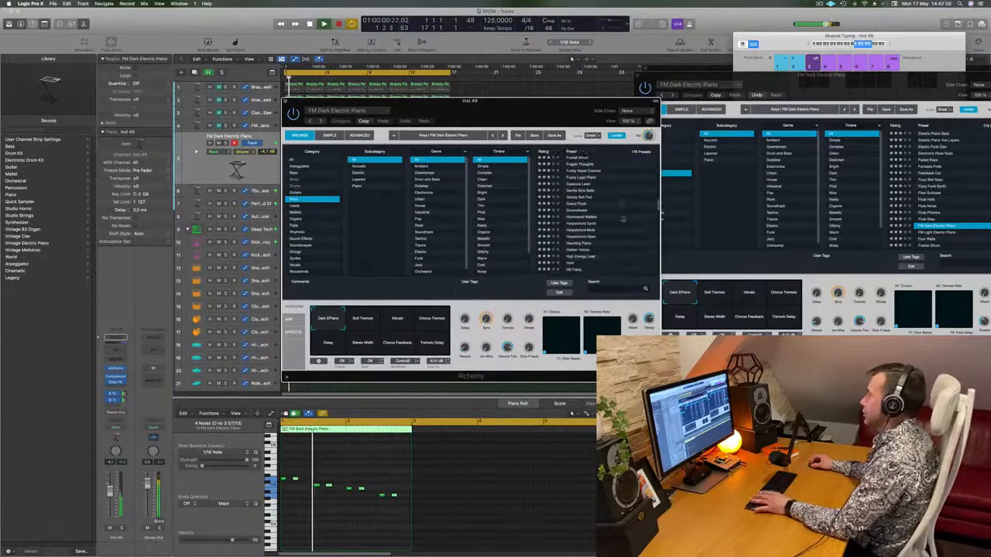
{"action": "left_click_drag", "start_coordinate": [537, 103], "coordinate": [659, 84]}
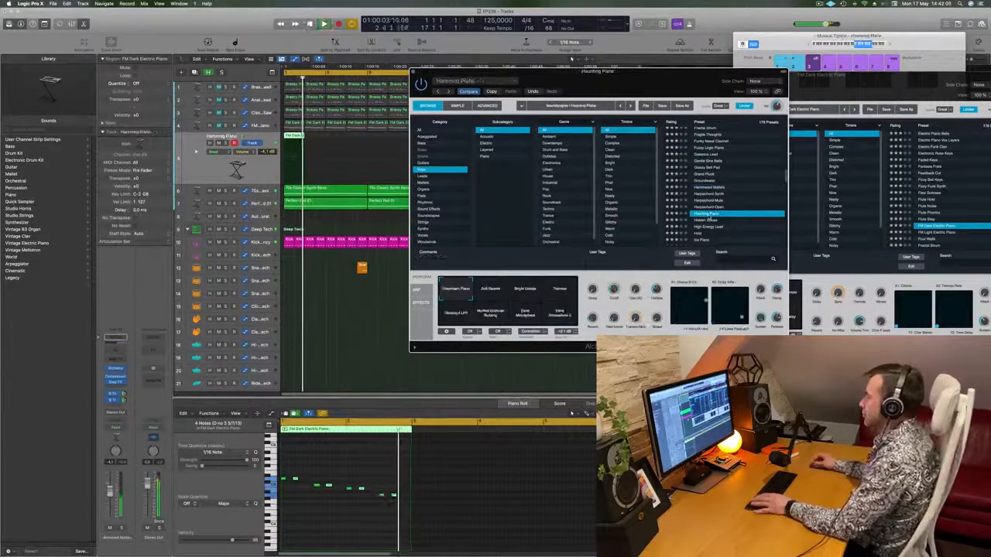
- Try the High Energy Lead preset on the duplicated track with its volume lowered to -14.4 dB
{"action": "scroll", "coordinate": [738, 203], "scroll_direction": "down", "scroll_amount": 3}
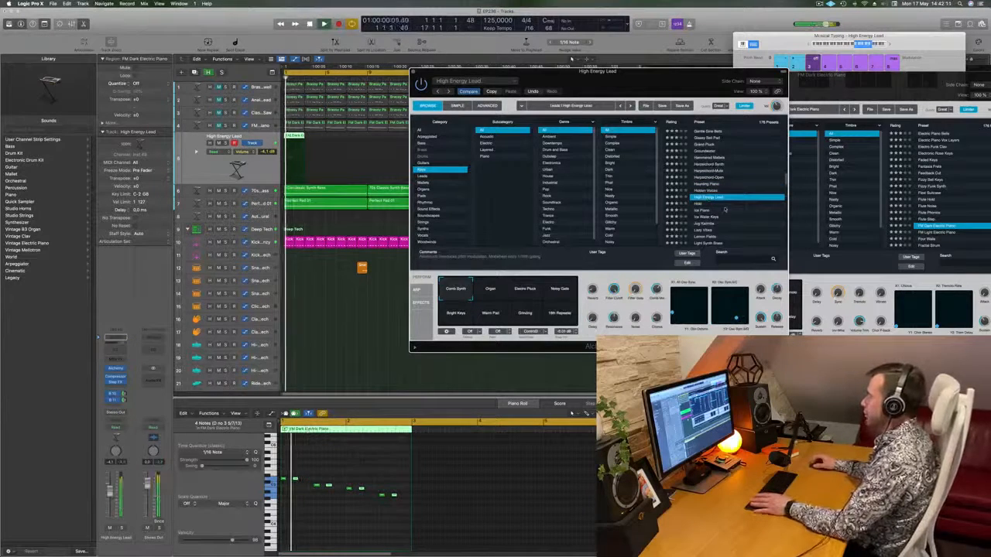
{"action": "left_click_drag", "start_coordinate": [110, 492], "coordinate": [110, 502]}
{"action": "key", "text": "space"}
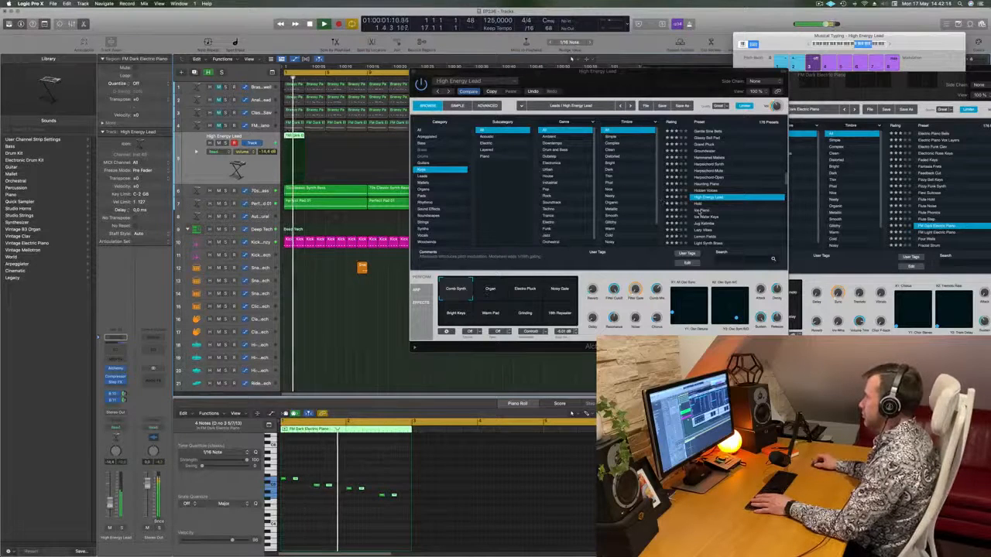
- Try the Ice Piano, Jug Kalimba, Lemon Fields and Lonely Beacon presets on the duplicated track, raising its volume to -7.8 dB
{"action": "left_click", "coordinate": [700, 211]}
{"action": "scroll", "coordinate": [739, 197], "scroll_direction": "down", "scroll_amount": 2}
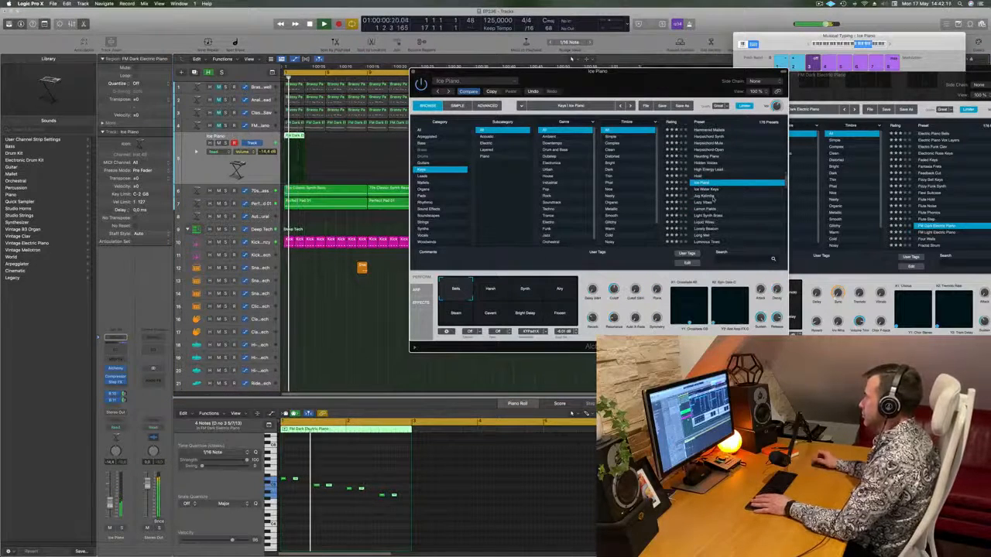
{"action": "left_click", "coordinate": [712, 198]}
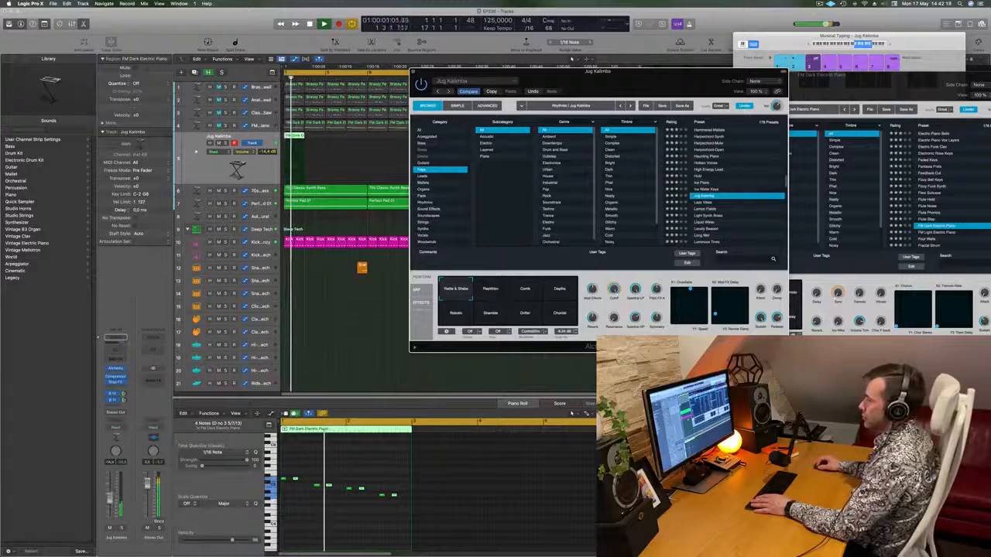
{"action": "scroll", "coordinate": [709, 205], "scroll_direction": "down", "scroll_amount": 1}
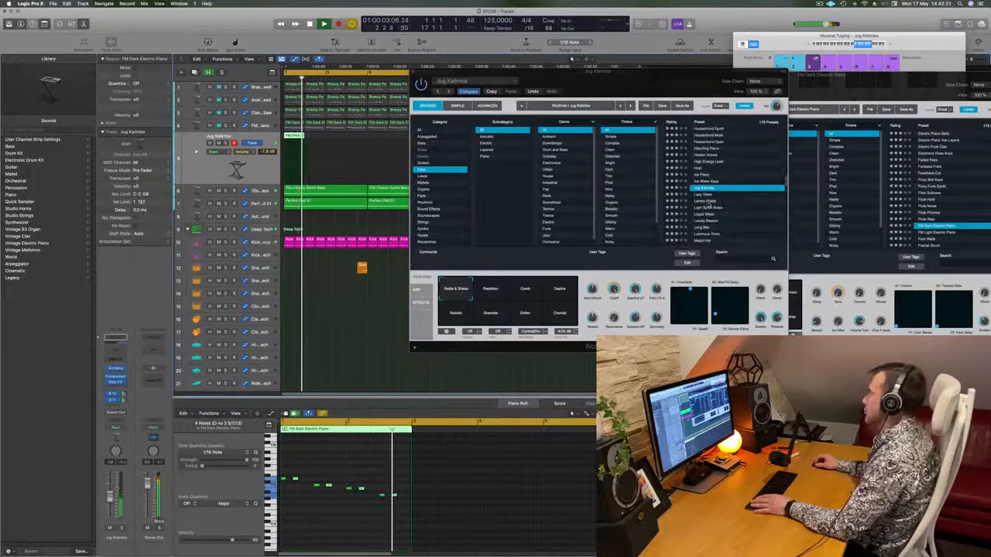
{"action": "left_click", "coordinate": [708, 202]}
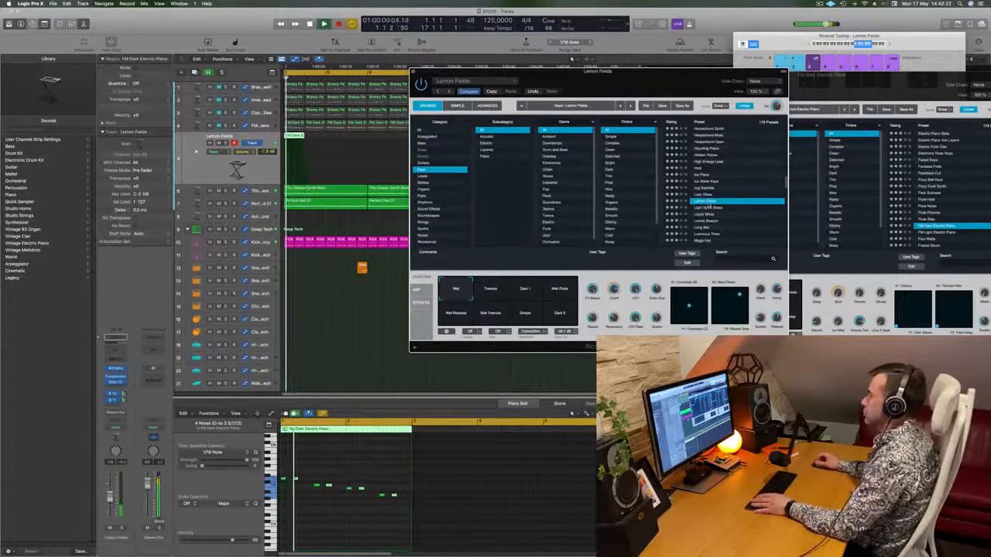
{"action": "scroll", "coordinate": [711, 205], "scroll_direction": "down", "scroll_amount": 2}
{"action": "left_click", "coordinate": [727, 206]}
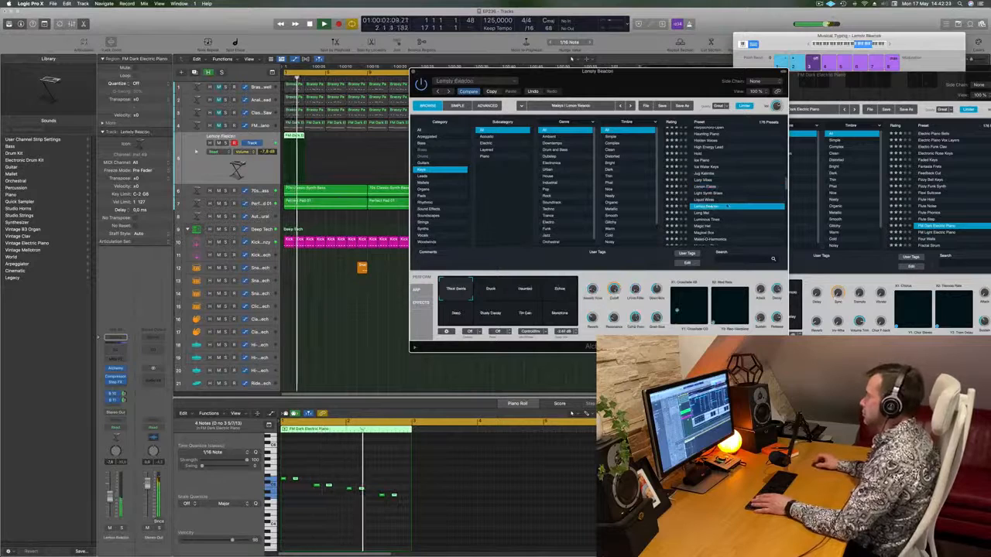
{"action": "scroll", "coordinate": [727, 192], "scroll_direction": "down", "scroll_amount": 2}
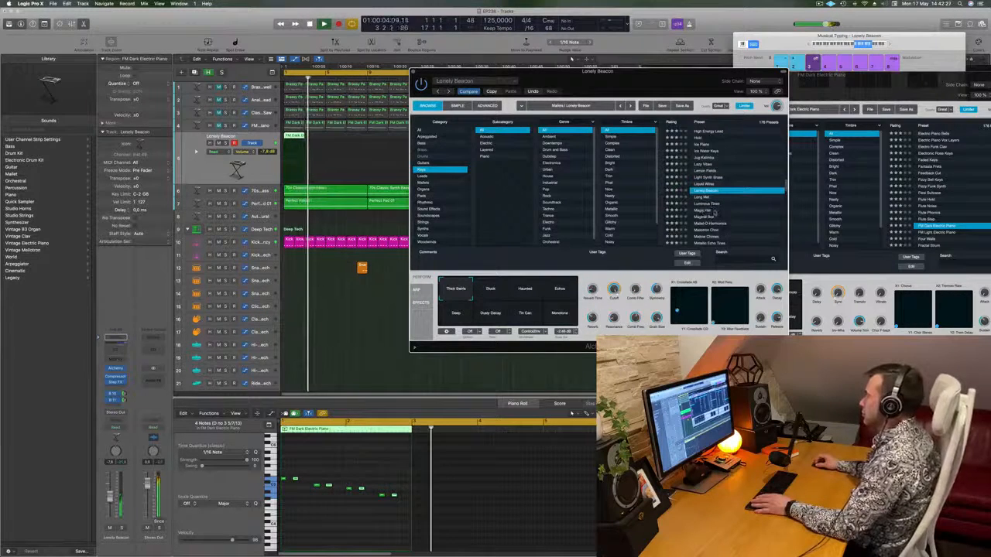
- Repeat the two-bar region on the duplicated track to the end of the 16-bar cycle and play it from the start
{"action": "key", "text": "space"}
{"action": "key", "text": "space"}
{"action": "key", "text": "space"}
{"action": "left_click", "coordinate": [295, 137]}
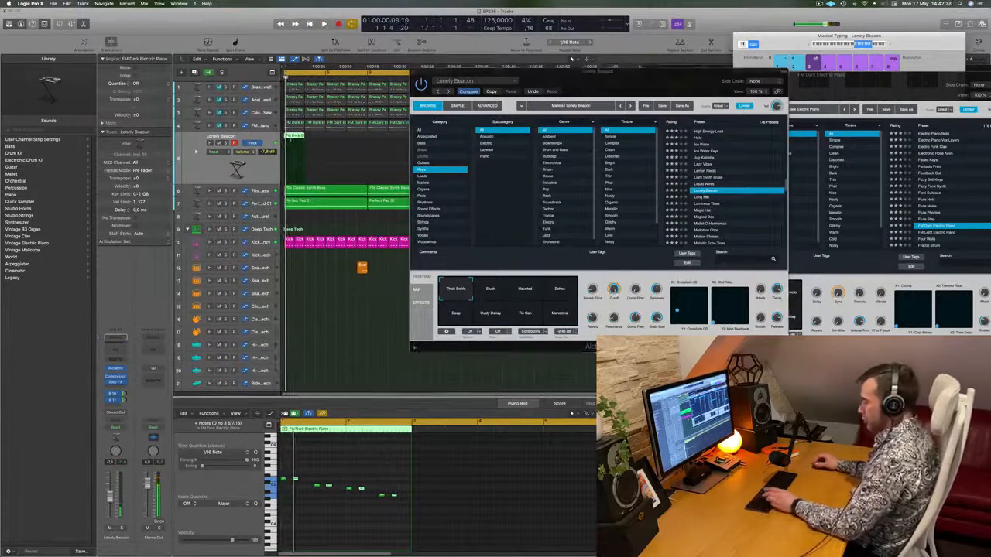
{"action": "key", "text": "super+r"}
{"action": "key", "text": "super+r"}
{"action": "key", "text": "super+r"}
{"action": "key", "text": "super+r"}
{"action": "left_click_drag", "start_coordinate": [552, 79], "coordinate": [551, 112]}
{"action": "key", "text": "space"}
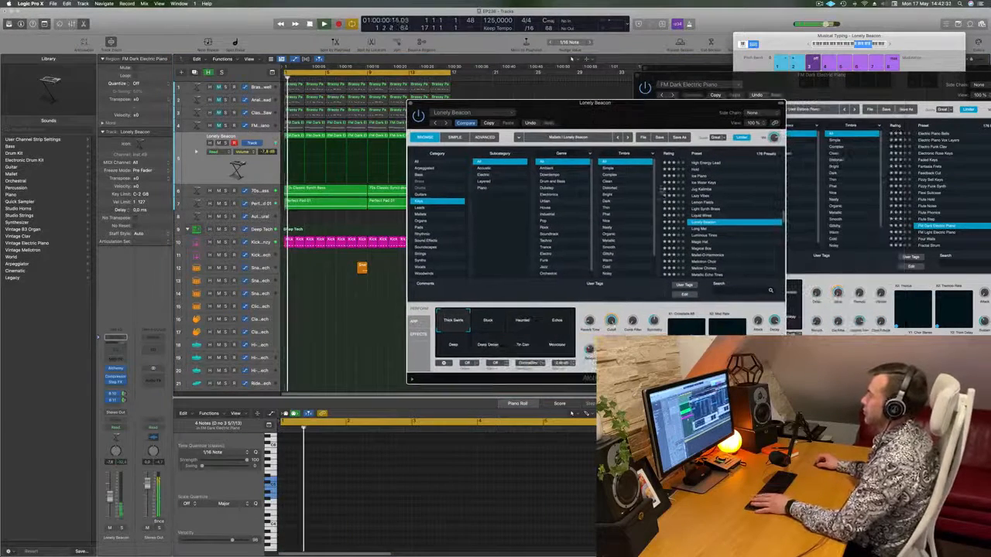
- Try the Magic Hat preset and audition its performance snapshots, including Bright, Dark, Bright Room, Nylon 2 and Bright Delay
{"action": "scroll", "coordinate": [724, 247], "scroll_direction": "down", "scroll_amount": 2}
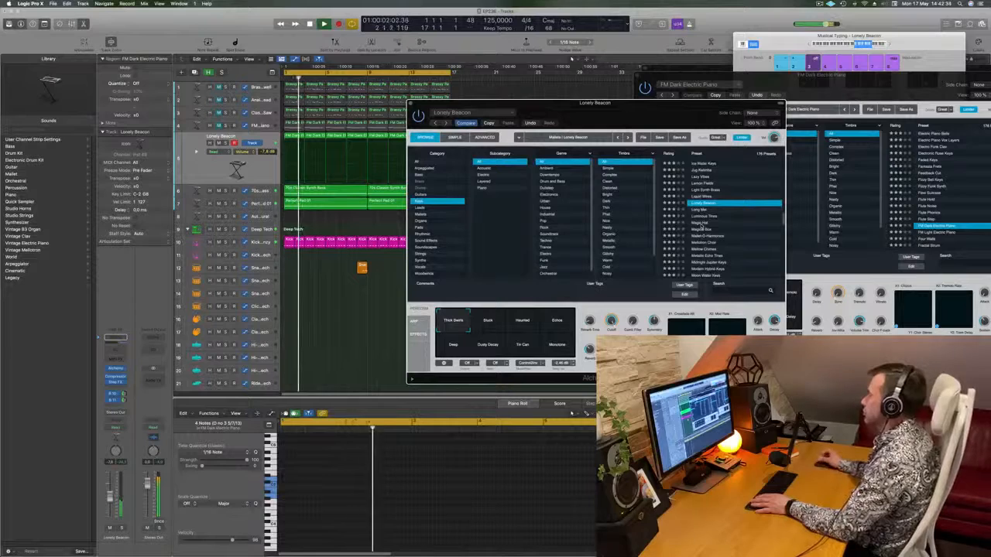
{"action": "left_click", "coordinate": [699, 223]}
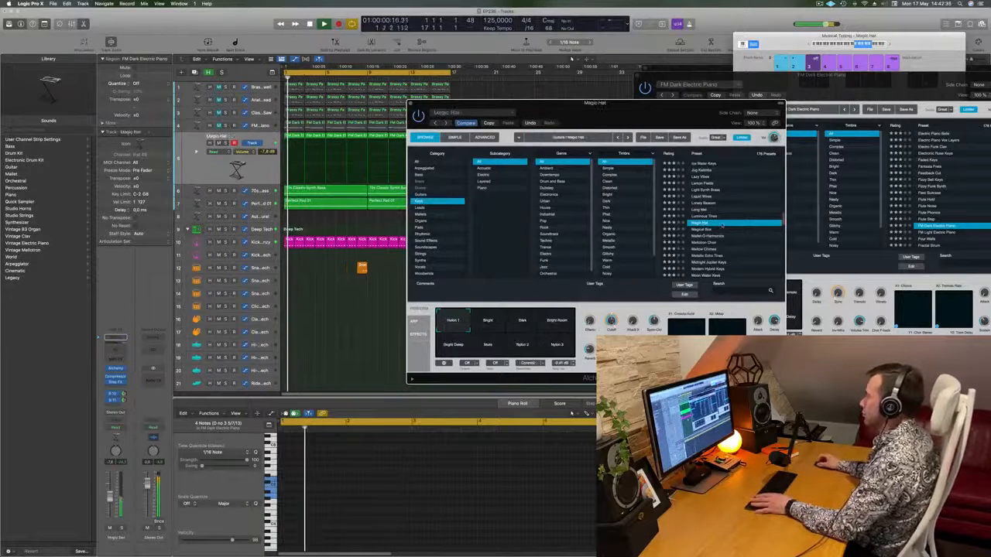
{"action": "scroll", "coordinate": [748, 223], "scroll_direction": "down", "scroll_amount": 2}
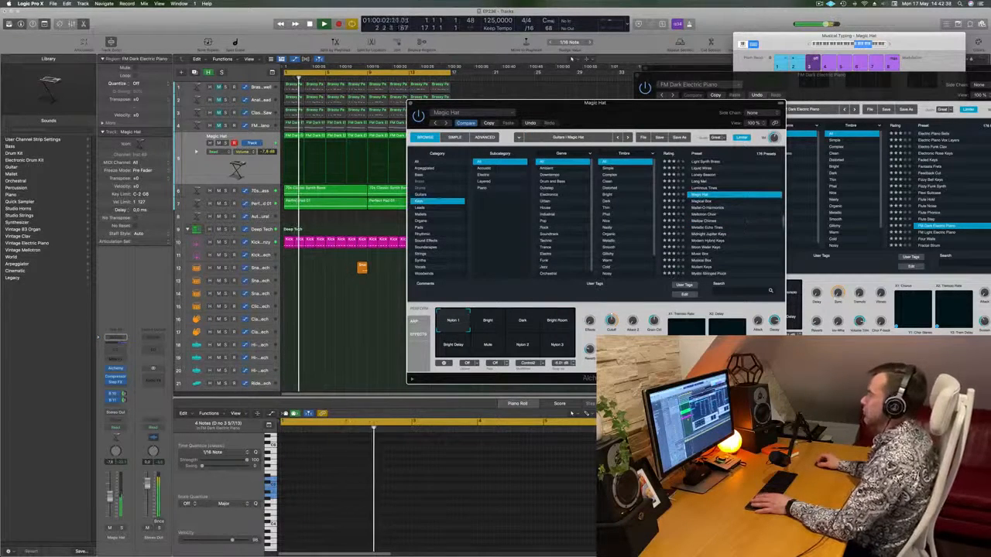
{"action": "left_click", "coordinate": [490, 323]}
{"action": "left_click", "coordinate": [524, 324]}
{"action": "left_click", "coordinate": [558, 324]}
{"action": "left_click", "coordinate": [558, 345]}
{"action": "left_click", "coordinate": [525, 346]}
{"action": "left_click", "coordinate": [454, 348]}
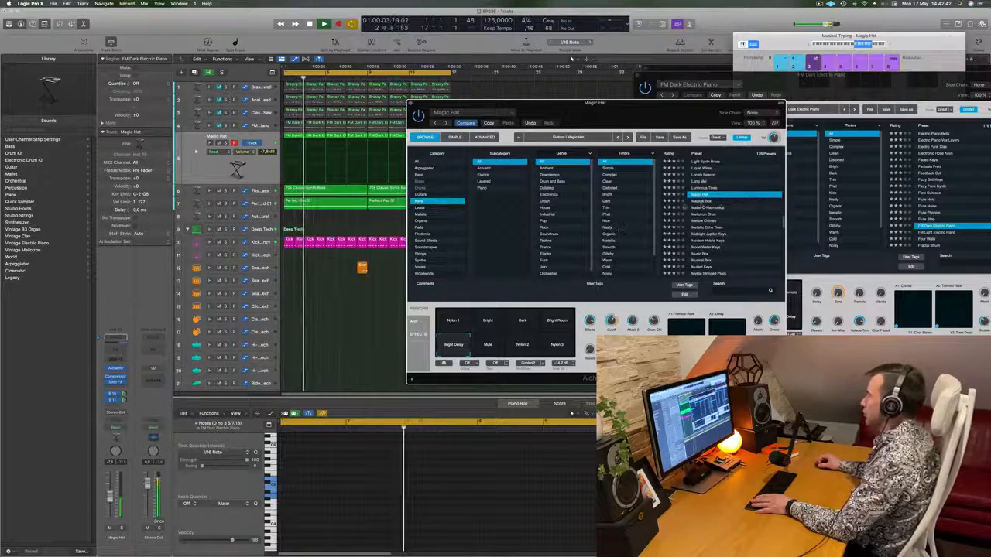
- Try Magical Box, switch to the Mallet-O-Harmonics preset, and play the track with all its regions selected in the Piano Roll
{"action": "left_click", "coordinate": [701, 201]}
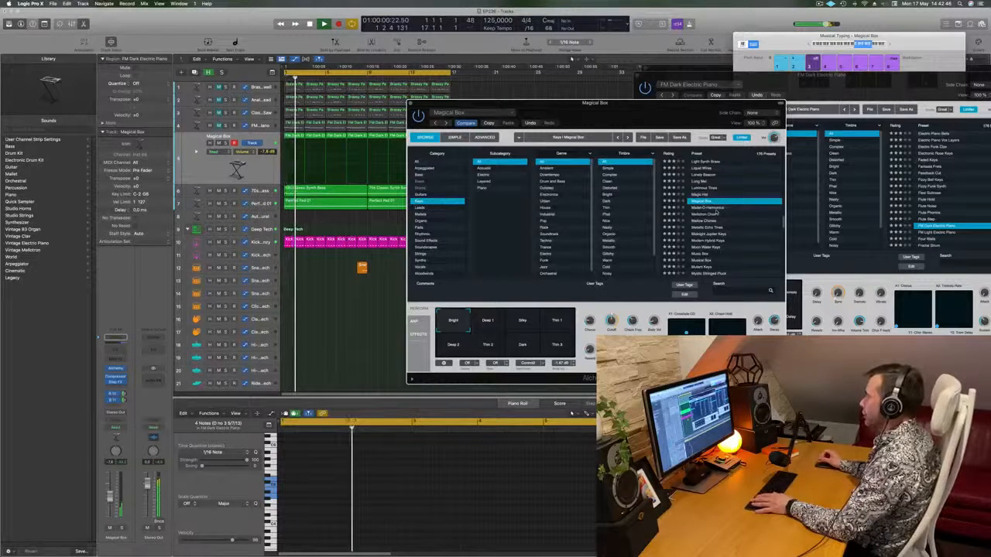
{"action": "left_click", "coordinate": [717, 209]}
{"action": "left_click_drag", "start_coordinate": [640, 118], "coordinate": [759, 74]}
{"action": "left_click_drag", "start_coordinate": [460, 136], "coordinate": [292, 140]}
{"action": "left_click", "coordinate": [336, 454]}
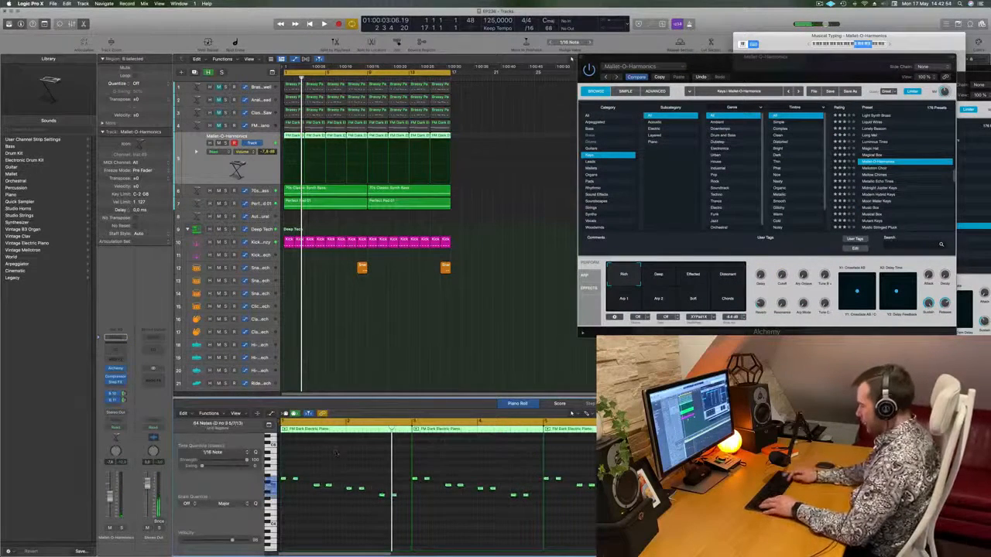
{"action": "scroll", "coordinate": [336, 454], "scroll_direction": "up", "scroll_amount": 2}
{"action": "key", "text": "space"}
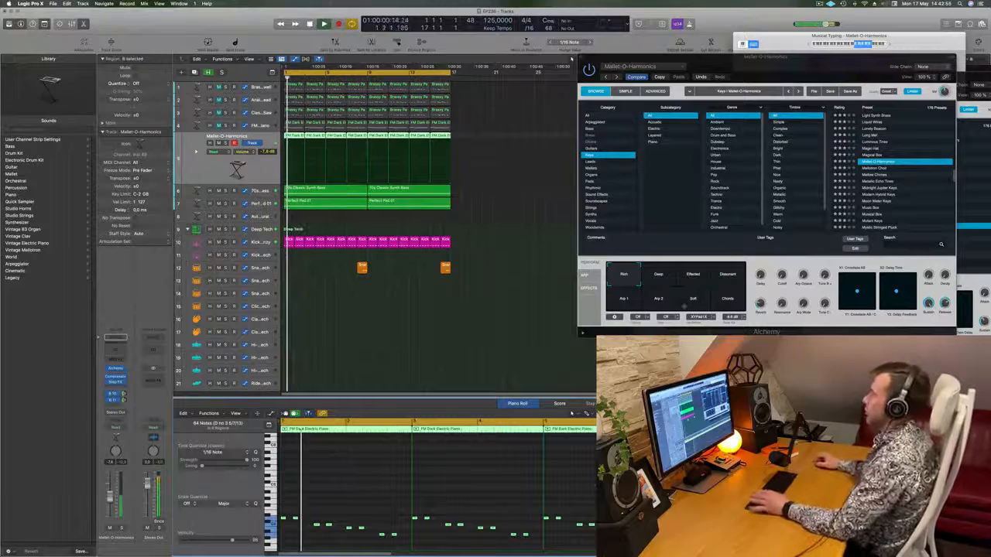
- Audition the Deep, Effected and Chords snapshots of Mallet-O-Harmonics and settle on a blend between Deep and Effected
{"action": "left_click_drag", "start_coordinate": [804, 77], "coordinate": [632, 127]}
{"action": "left_click", "coordinate": [485, 324]}
{"action": "left_click", "coordinate": [521, 324]}
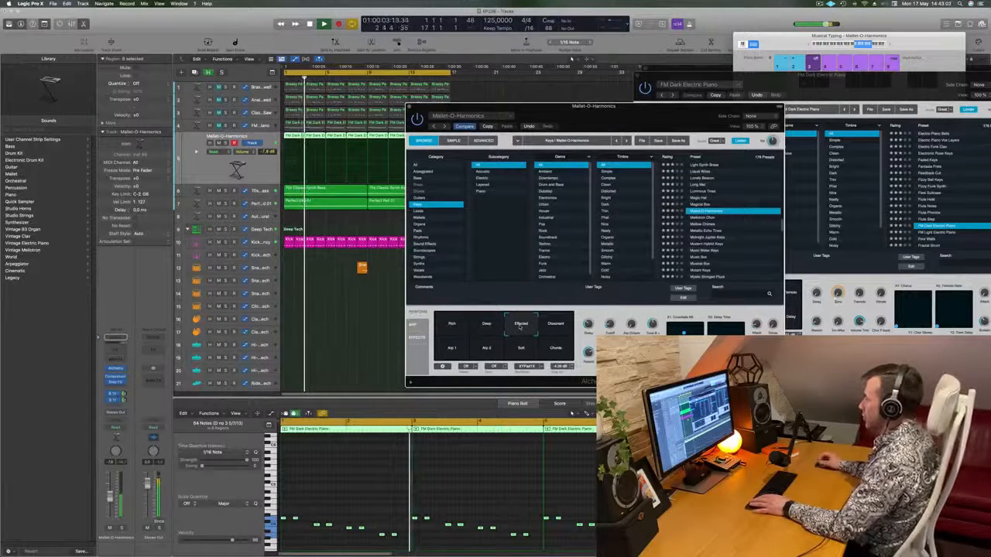
{"action": "left_click", "coordinate": [551, 355]}
{"action": "left_click", "coordinate": [521, 325]}
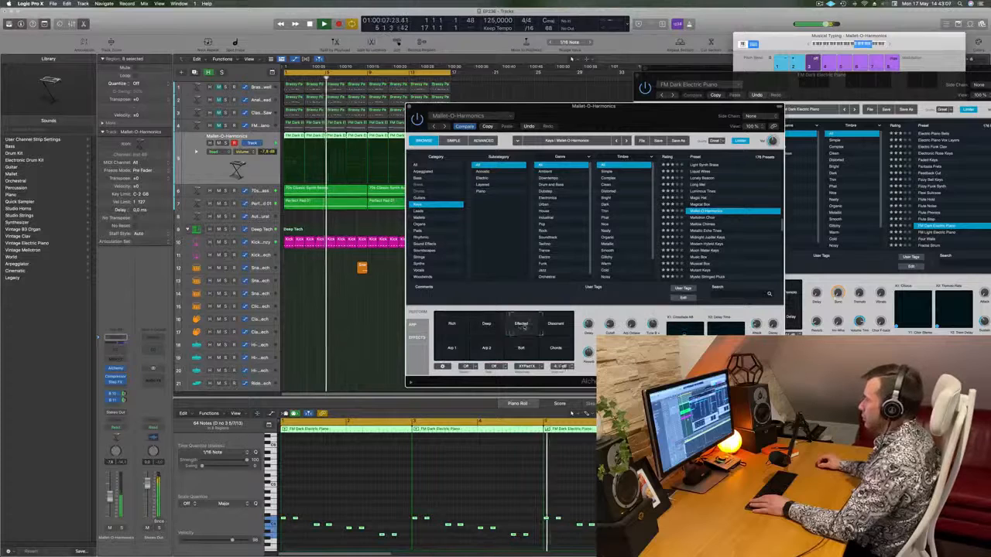
{"action": "left_click", "coordinate": [492, 325]}
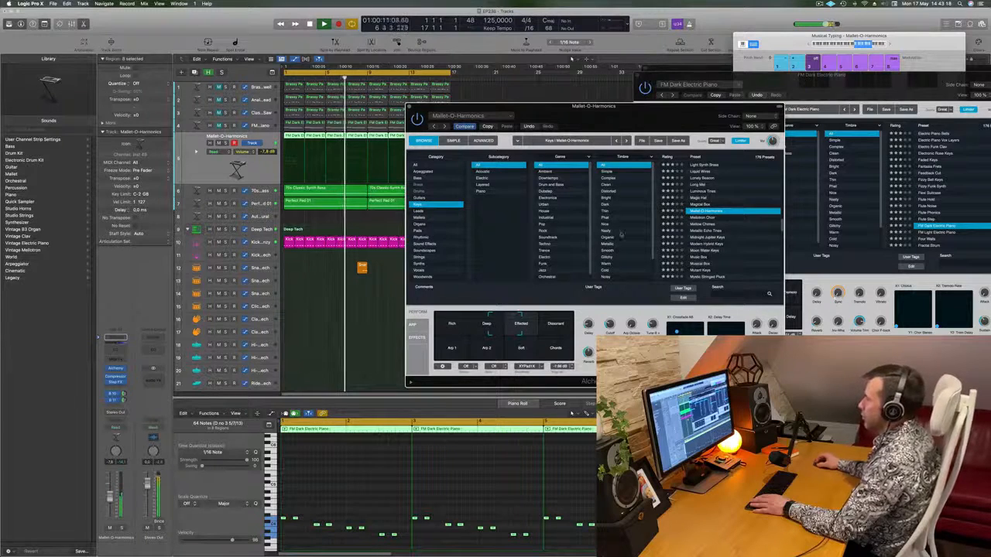
- Replay the arrangement with the Mallet-O-Harmonics track's volume raised to -5.7 dB, then select that track
{"action": "left_click_drag", "start_coordinate": [659, 112], "coordinate": [774, 52]}
{"action": "key", "text": "space"}
{"action": "key", "text": "space"}
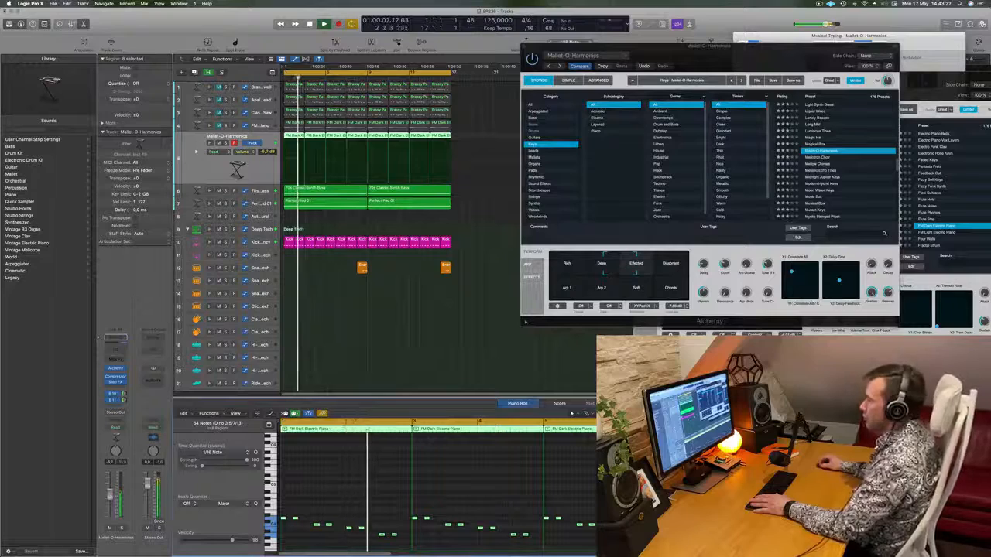
{"action": "left_click", "coordinate": [470, 358]}
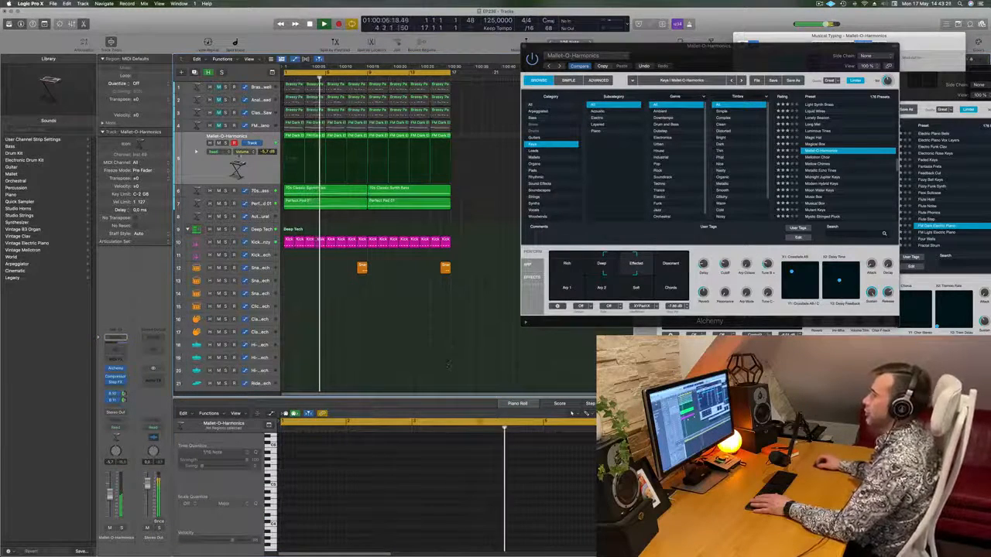
{"action": "left_click", "coordinate": [200, 172]}
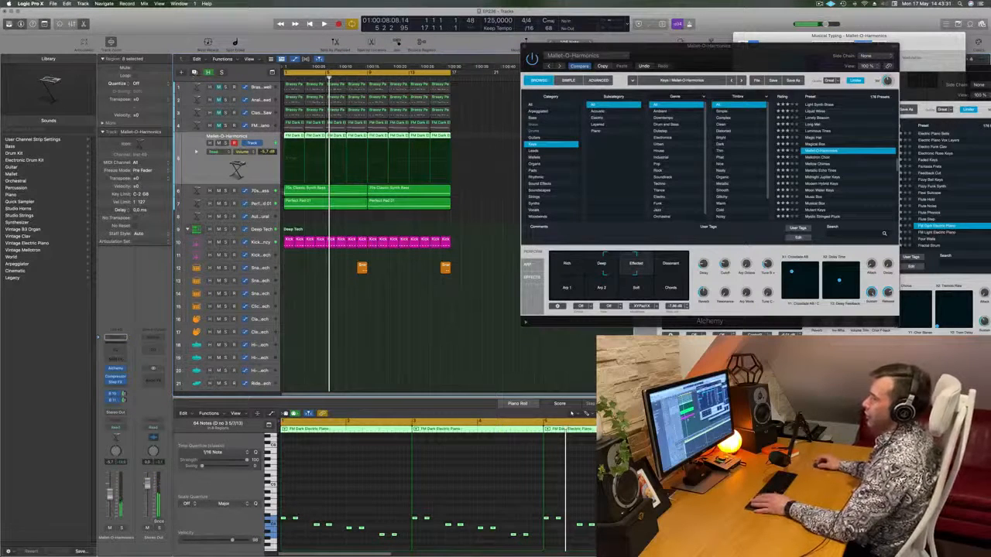
- Duplicate the Mallet-O-Harmonics track with its settings and copy the first two-bar FM Dark Electric Piano region onto the new track
{"action": "key", "text": "super+d"}
{"action": "left_click_drag", "start_coordinate": [294, 126], "coordinate": [293, 165]}
{"action": "scroll", "coordinate": [344, 537], "scroll_direction": "up", "scroll_amount": 3}
{"action": "left_click_drag", "start_coordinate": [316, 453], "coordinate": [478, 507]}
{"action": "left_click_drag", "start_coordinate": [326, 478], "coordinate": [373, 515]}
{"action": "key", "text": "super+z"}
- Shorten the notes in the copied region and select them in the Piano Roll
{"action": "left_click", "coordinate": [457, 501]}
{"action": "left_click_drag", "start_coordinate": [457, 495], "coordinate": [433, 495]}
{"action": "left_click_drag", "start_coordinate": [322, 473], "coordinate": [386, 491]}
{"action": "left_click_drag", "start_coordinate": [322, 473], "coordinate": [513, 523]}
- Move the four shortened notes close together so they form a descending run within the first beat of bar 1
{"action": "key", "text": "super+Right"}
{"action": "key", "text": "super+Right"}
{"action": "key", "text": "super+Right"}
{"action": "scroll", "coordinate": [422, 511], "scroll_direction": "left", "scroll_amount": 2}
{"action": "scroll", "coordinate": [420, 511], "scroll_direction": "left", "scroll_amount": 2}
{"action": "left_click_drag", "start_coordinate": [372, 486], "coordinate": [294, 487]}
{"action": "left_click_drag", "start_coordinate": [512, 521], "coordinate": [309, 491]}
{"action": "left_click_drag", "start_coordinate": [397, 494], "coordinate": [374, 498]}
{"action": "scroll", "coordinate": [322, 498], "scroll_direction": "up", "scroll_amount": 3}
{"action": "scroll", "coordinate": [317, 479], "scroll_direction": "left", "scroll_amount": 3}
{"action": "scroll", "coordinate": [310, 470], "scroll_direction": "down", "scroll_amount": 1}
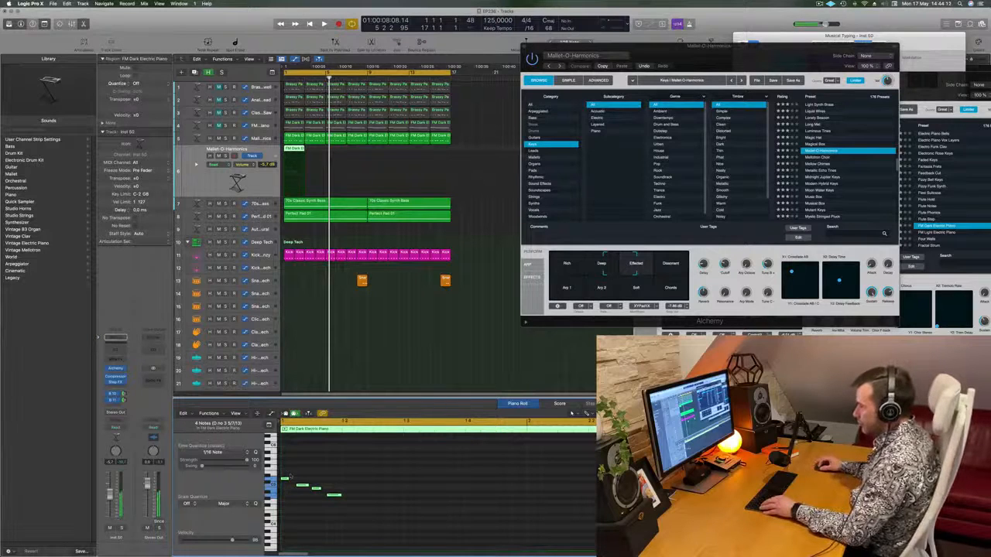
- Copy the four-note run onto the other three beats of bar 1 and cut the region down to one bar
{"action": "left_click_drag", "start_coordinate": [286, 480], "coordinate": [353, 507]}
{"action": "left_click_drag", "start_coordinate": [285, 478], "coordinate": [409, 482]}
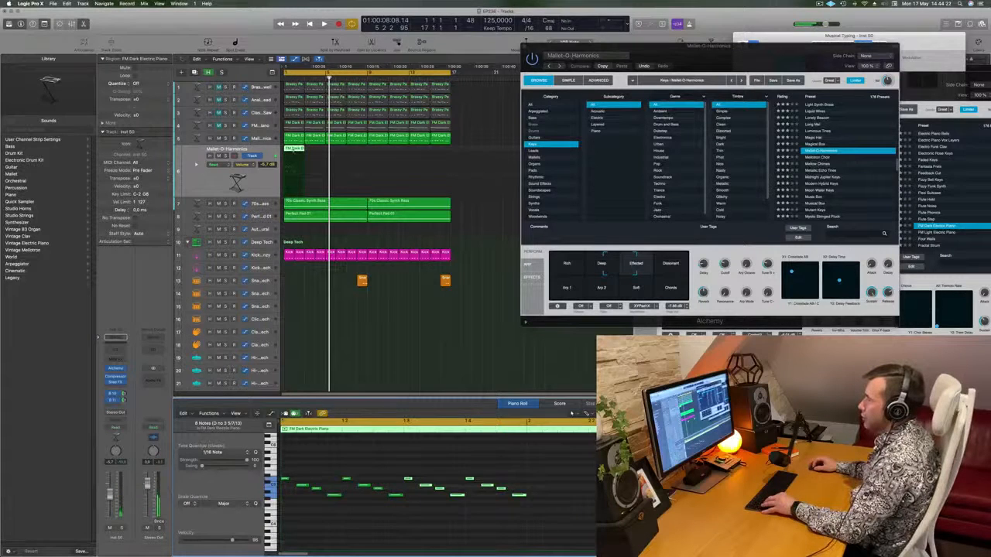
{"action": "left_click", "coordinate": [294, 151]}
{"action": "key", "text": "Delete"}
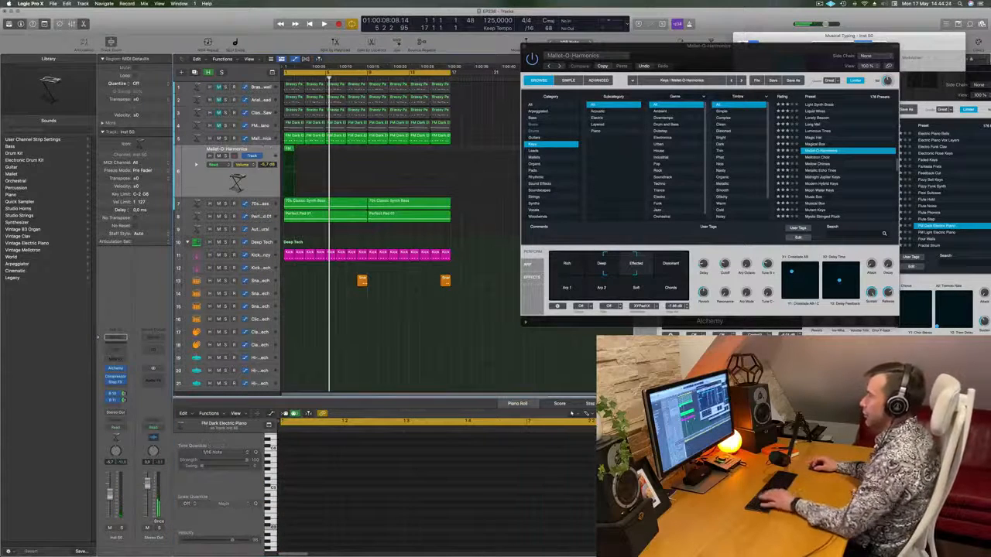
- Repeat the one-bar region along the new track to the end of the 16-bar cycle
{"action": "left_click", "coordinate": [289, 152]}
{"action": "key", "text": "super+r"}
{"action": "key", "text": "super+r"}
{"action": "key", "text": "super+r"}
{"action": "key", "text": "super+r"}
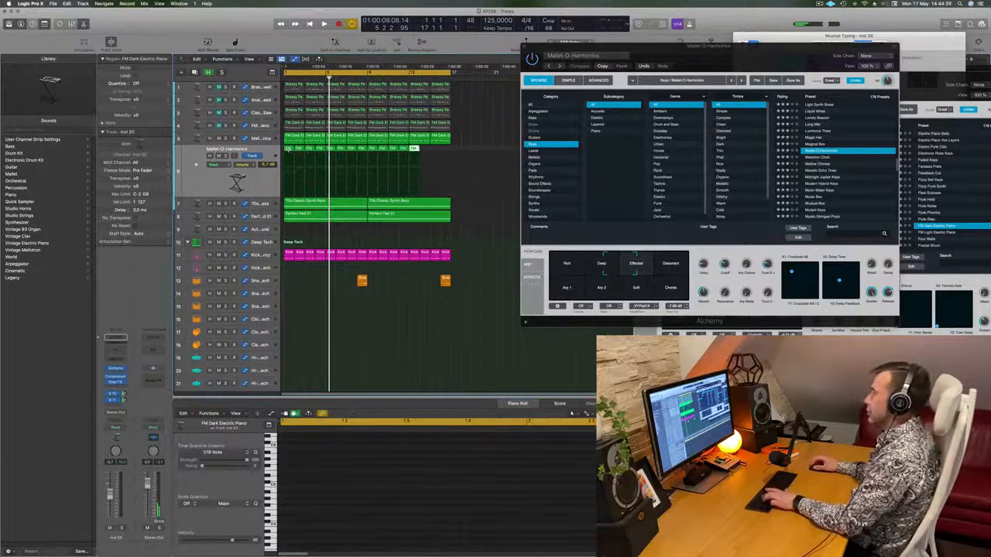
- Select all regions on the new track, lower its volume to -11.8 dB and play the arrangement from the start
{"action": "left_click", "coordinate": [228, 187]}
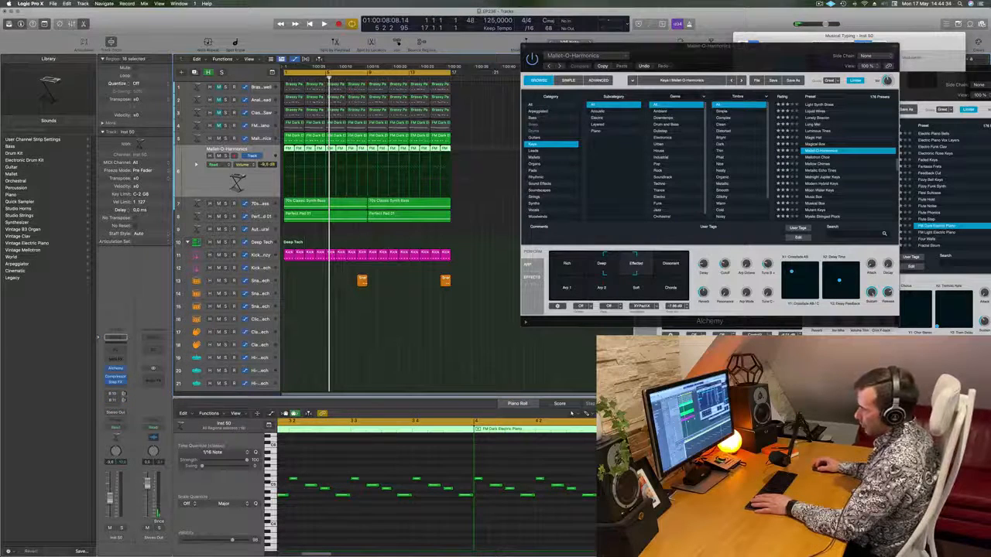
{"action": "key", "text": "Return"}
{"action": "key", "text": "space"}
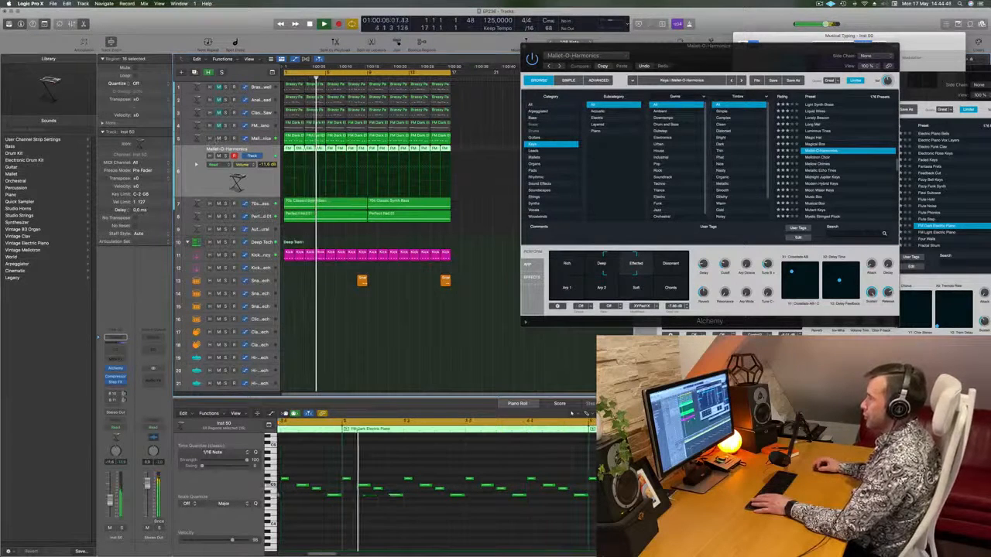
{"action": "key", "text": "space"}
{"action": "key", "text": "Return"}
{"action": "key", "text": "space"}
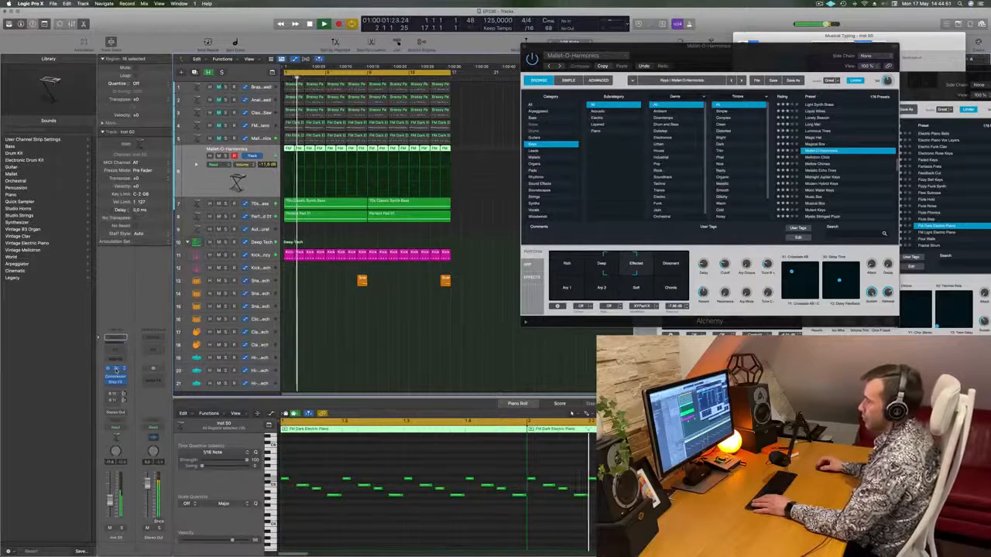
- Open Alchemy on the new track, move its window aside and try the Naive Bells V and Oil Can Keys presets
{"action": "left_click", "coordinate": [116, 370]}
{"action": "left_click_drag", "start_coordinate": [518, 98], "coordinate": [605, 77]}
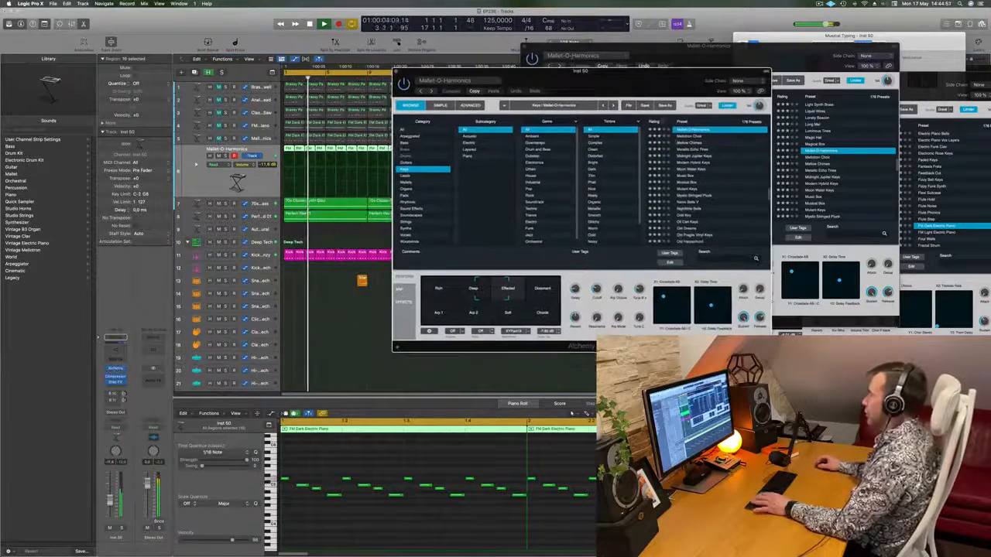
{"action": "scroll", "coordinate": [689, 188], "scroll_direction": "down", "scroll_amount": 1}
{"action": "left_click", "coordinate": [692, 189]}
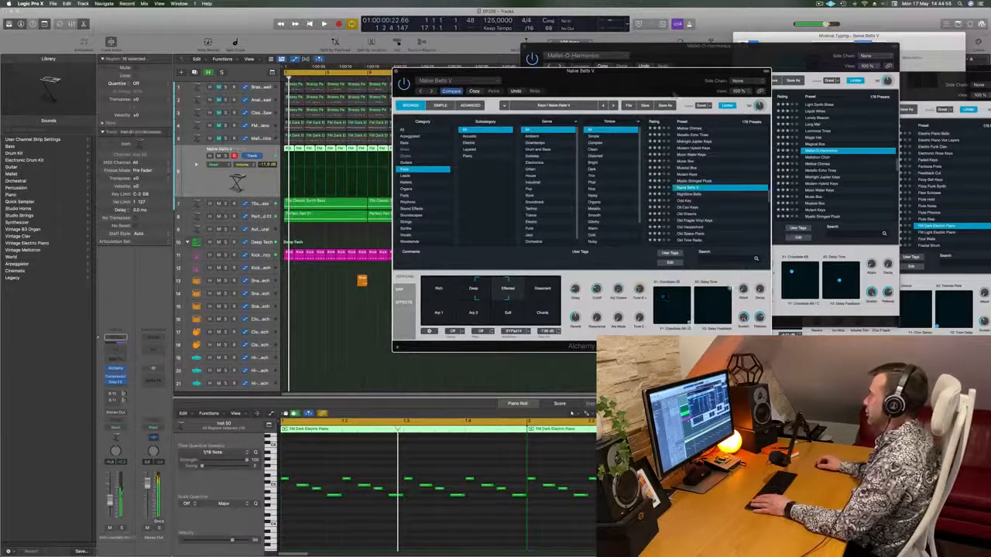
{"action": "key", "text": "Return"}
{"action": "mouse_move", "coordinate": [612, 79]}
{"action": "left_mouse_down"}
{"action": "mouse_move", "coordinate": [647, 84]}
{"action": "mouse_move", "coordinate": [610, 80]}
{"action": "left_mouse_up"}
{"action": "key", "text": "space"}
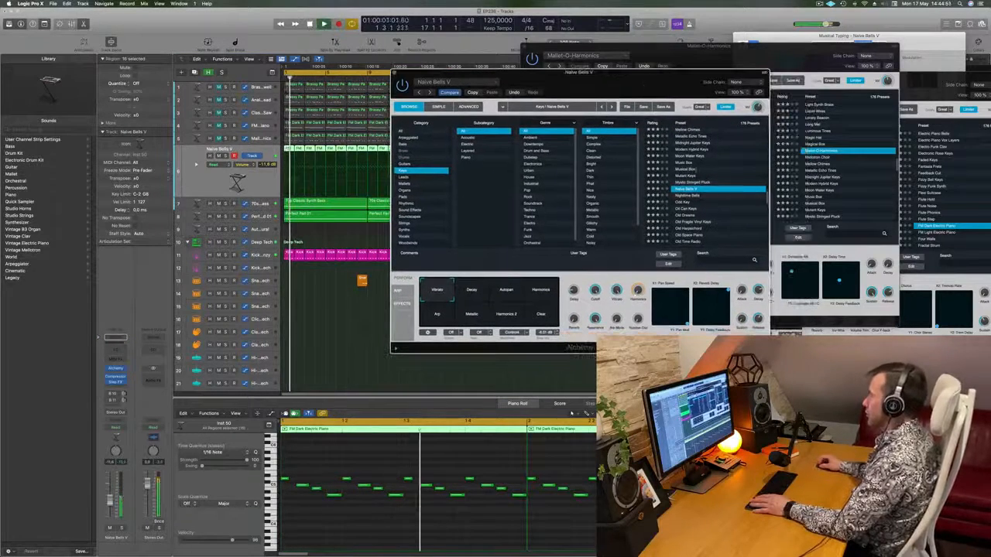
{"action": "left_click", "coordinate": [695, 210]}
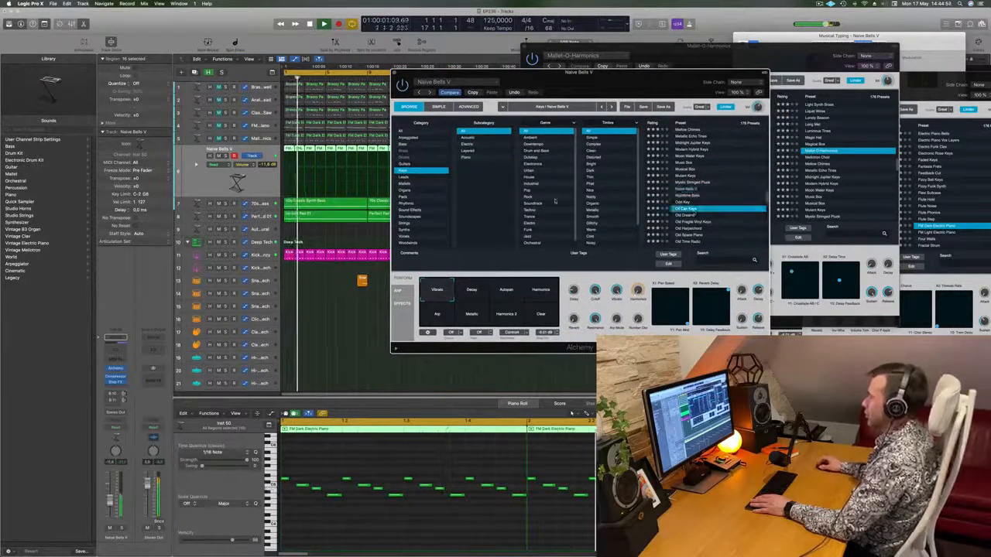
- Load the 12 String Split preset from the Guitars category and set its performance snapshot to Delay
{"action": "left_click", "coordinate": [404, 164]}
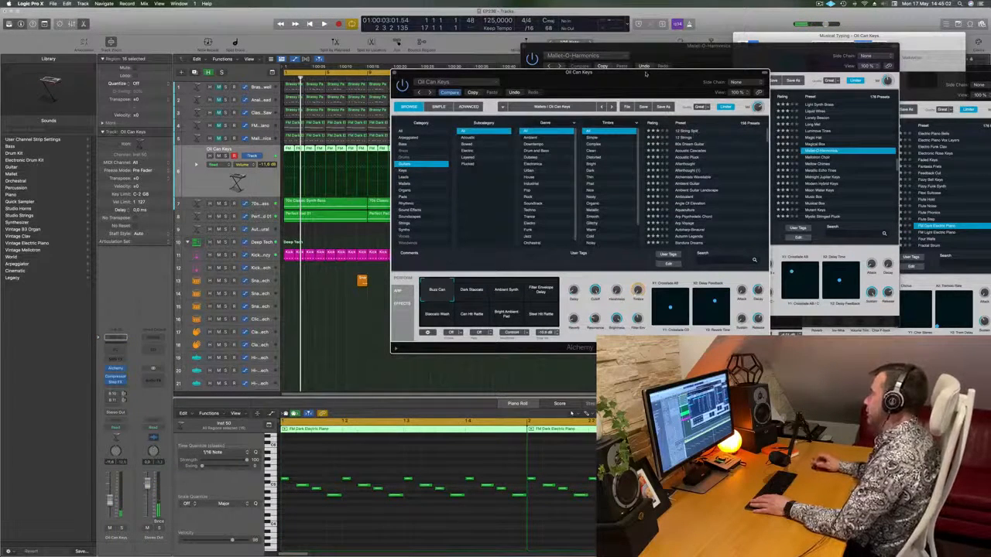
{"action": "mouse_move", "coordinate": [635, 76]}
{"action": "left_mouse_down"}
{"action": "mouse_move", "coordinate": [646, 79]}
{"action": "mouse_move", "coordinate": [602, 89]}
{"action": "mouse_move", "coordinate": [632, 89]}
{"action": "left_mouse_up"}
{"action": "left_click", "coordinate": [698, 134]}
{"action": "key", "text": "space"}
{"action": "left_click", "coordinate": [483, 300]}
{"action": "left_click", "coordinate": [523, 307]}
{"action": "left_click", "coordinate": [483, 300]}
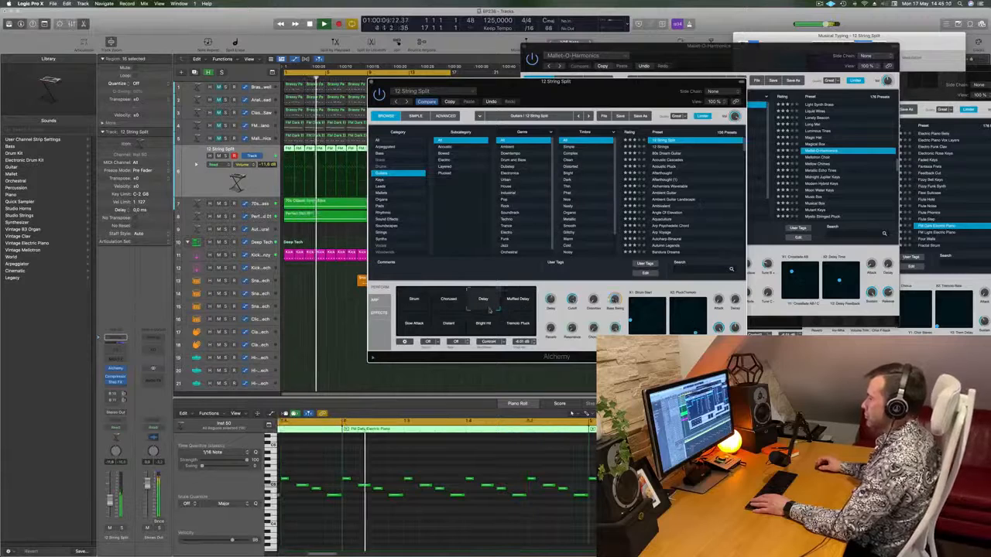
- Select all the notes in the new track's regions and transpose them down one octave
{"action": "left_click", "coordinate": [437, 465]}
{"action": "key", "text": "super+a"}
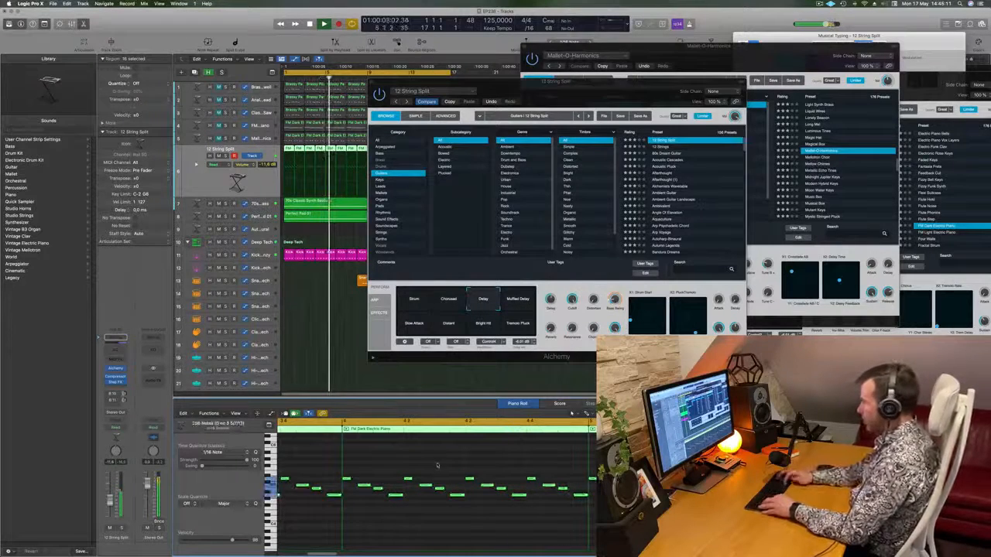
{"action": "key", "text": "alt+shift+Down"}
- Try the 12 String Split performance snapshots Muffled Delay, Tremolo Pluck, Bright Hit, Distant and Slow Attack during playback
{"action": "left_click_drag", "start_coordinate": [623, 91], "coordinate": [619, 119]}
{"action": "left_click", "coordinate": [520, 335]}
{"action": "left_click", "coordinate": [517, 357]}
{"action": "left_click", "coordinate": [475, 359]}
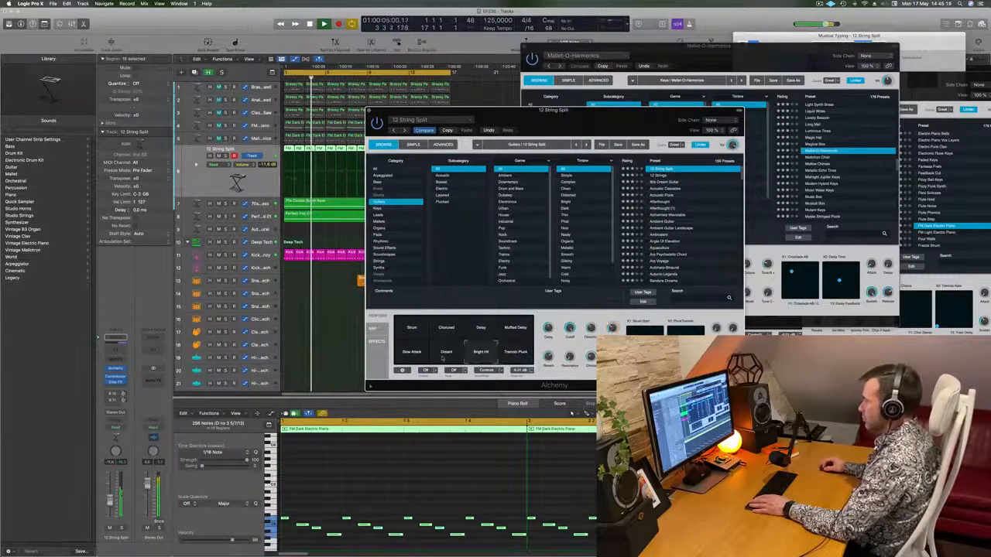
{"action": "left_click", "coordinate": [443, 358]}
{"action": "left_click", "coordinate": [418, 359]}
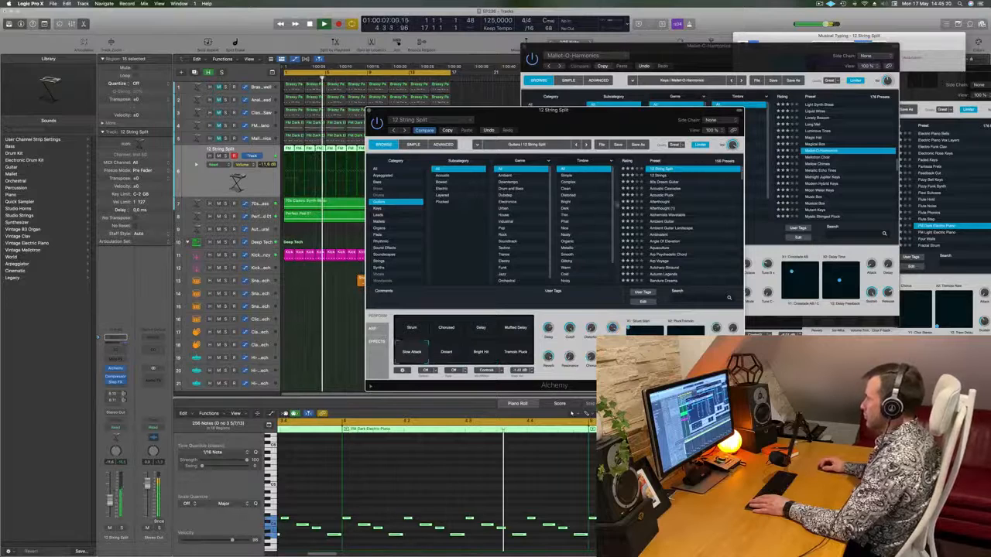
- Try the guitar presets 12 Strings, 80s Dream Guitar, Acoustic Cascades, Acoustic Pluck, Afterthought, Ambient Guitar and Angle Of Elevation during playback
{"action": "left_click", "coordinate": [660, 177]}
{"action": "key", "text": "space"}
{"action": "key", "text": "space"}
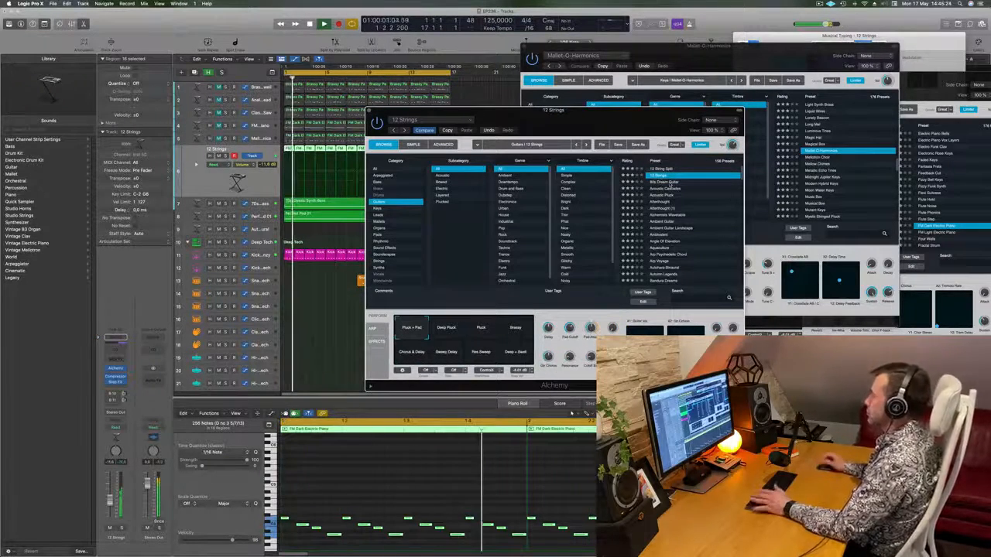
{"action": "left_click", "coordinate": [664, 183]}
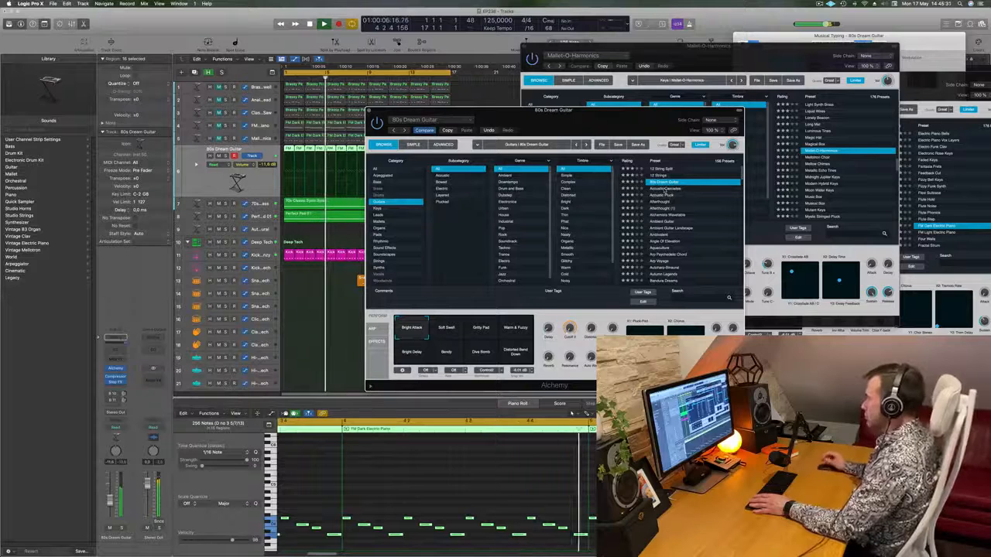
{"action": "left_click", "coordinate": [664, 188]}
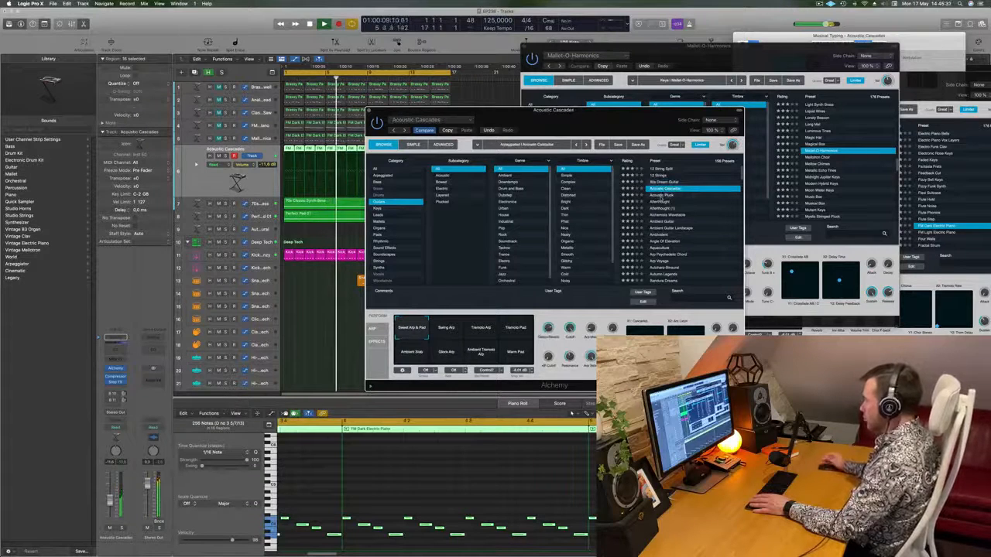
{"action": "left_click", "coordinate": [665, 195]}
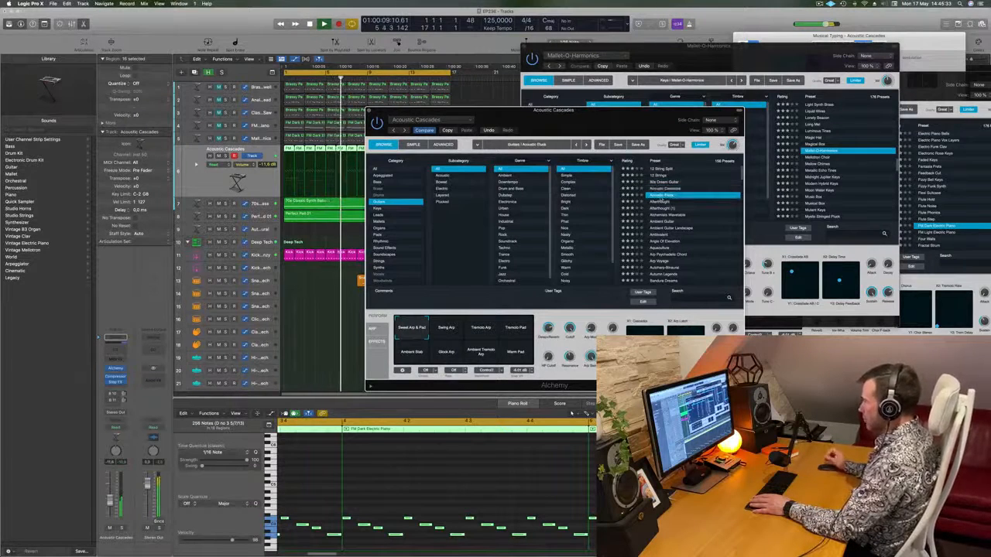
{"action": "left_click", "coordinate": [658, 202]}
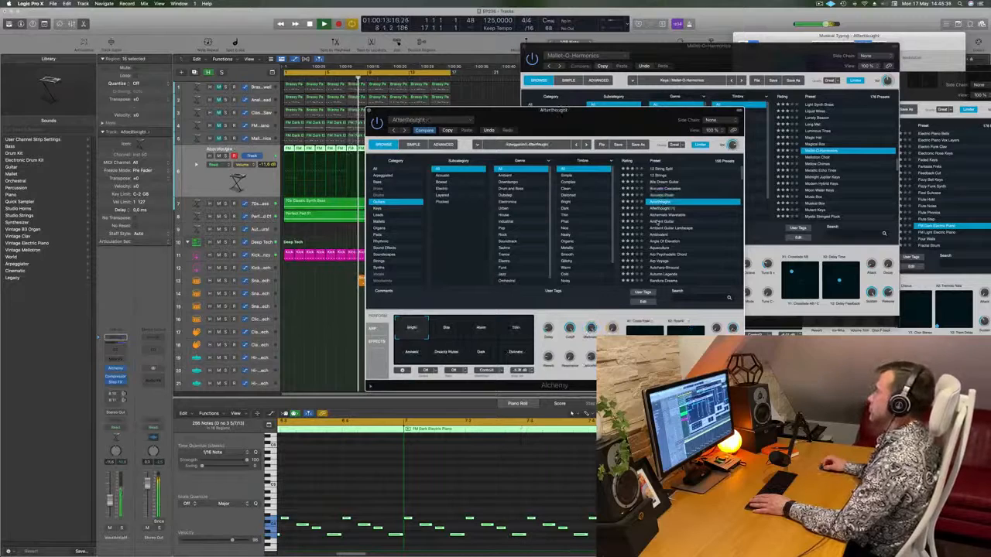
{"action": "left_click", "coordinate": [656, 222]}
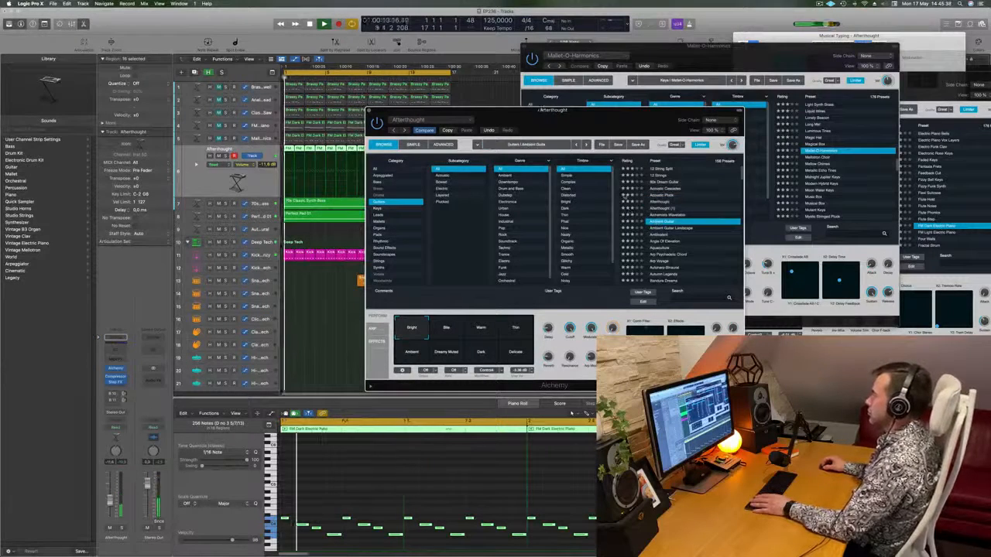
{"action": "scroll", "coordinate": [667, 222], "scroll_direction": "down", "scroll_amount": 2}
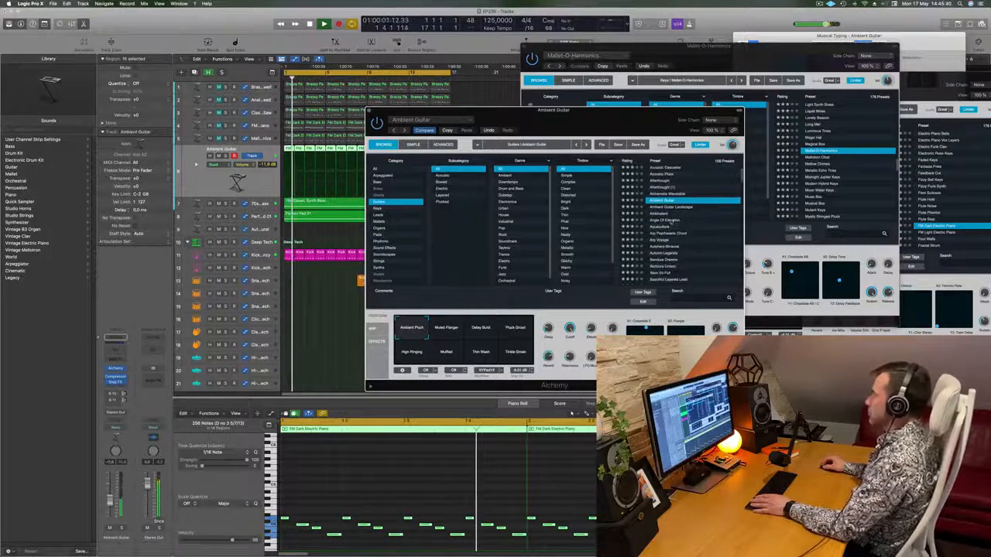
{"action": "left_click", "coordinate": [666, 220]}
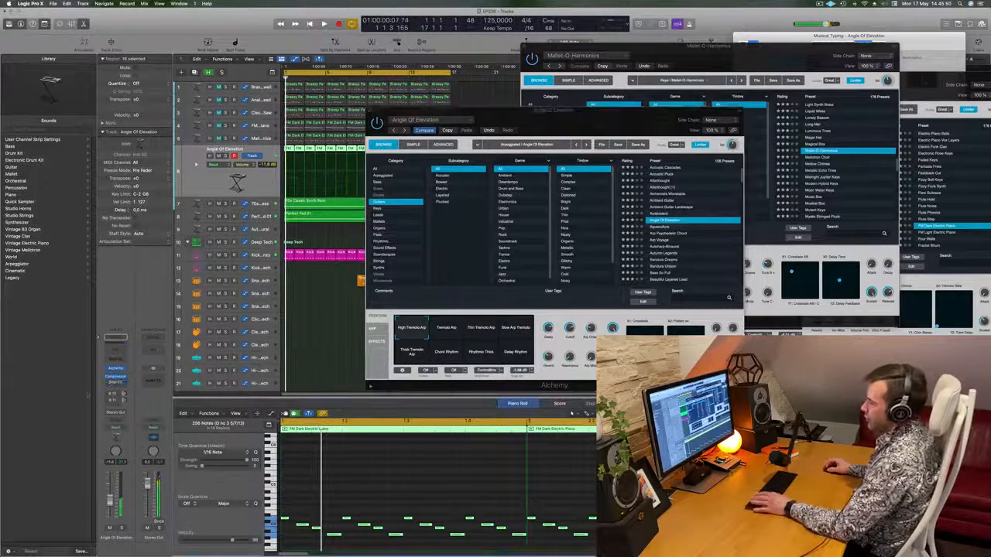
- Load the Bandura Dreams preset from the Guitars category and move the Alchemy window off the arrangement
{"action": "left_click_drag", "start_coordinate": [535, 122], "coordinate": [516, 108]}
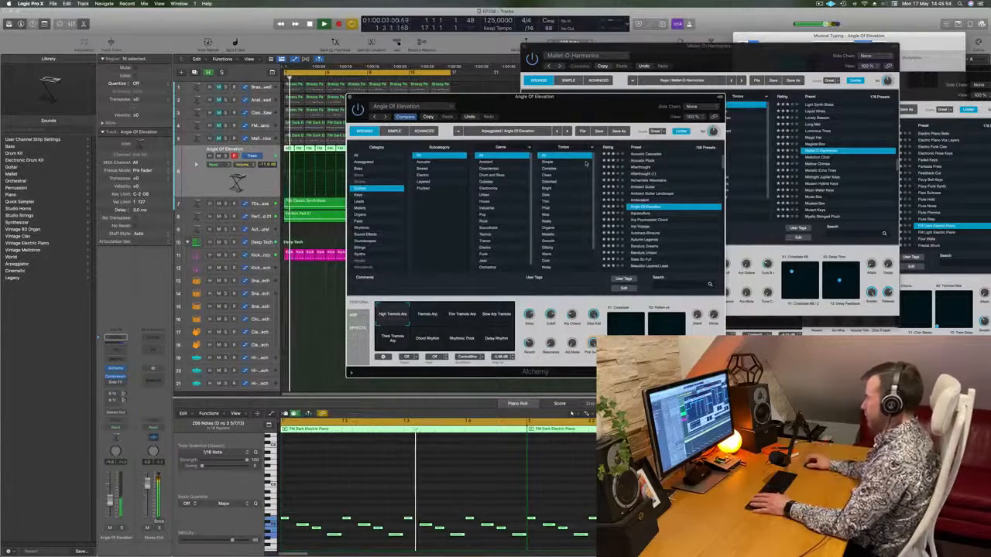
{"action": "scroll", "coordinate": [675, 225], "scroll_direction": "down", "scroll_amount": 1}
{"action": "scroll", "coordinate": [677, 225], "scroll_direction": "down", "scroll_amount": 3}
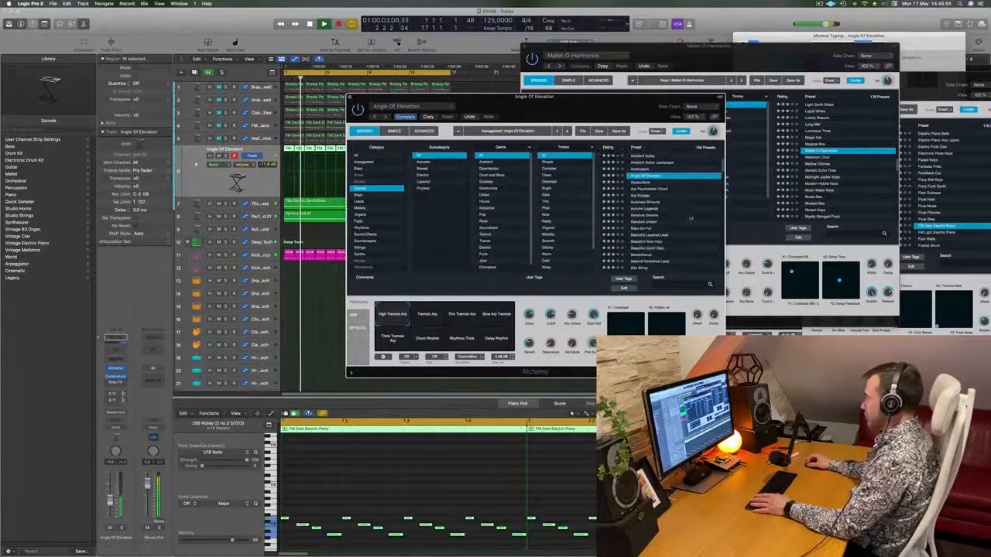
{"action": "left_click", "coordinate": [646, 215]}
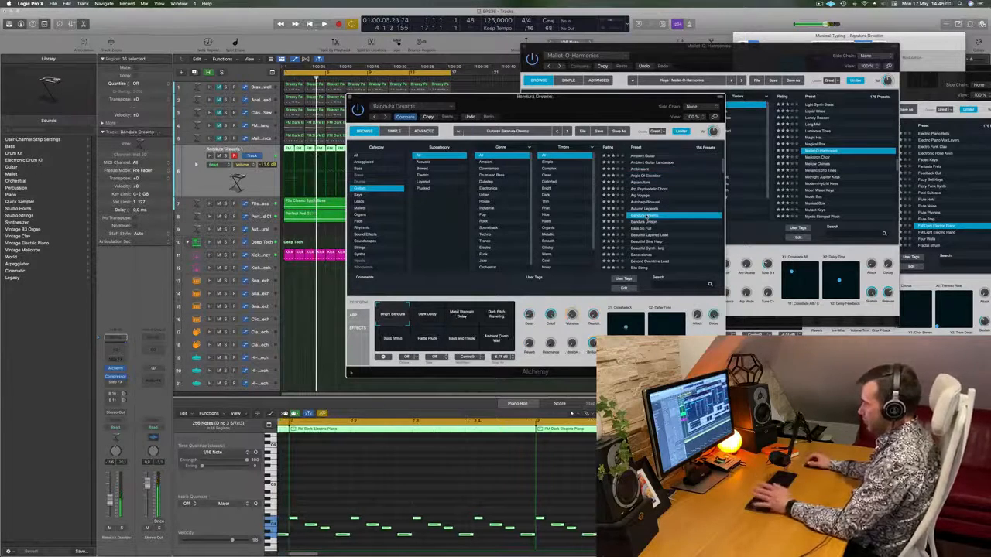
{"action": "key", "text": "space"}
{"action": "left_click_drag", "start_coordinate": [534, 97], "coordinate": [584, 96]}
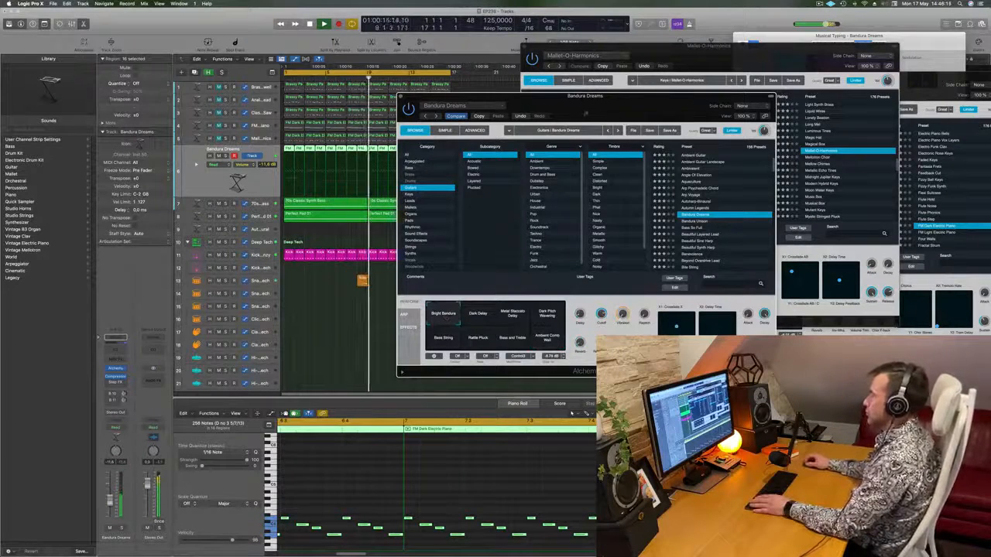
{"action": "left_click_drag", "start_coordinate": [584, 115], "coordinate": [600, 103]}
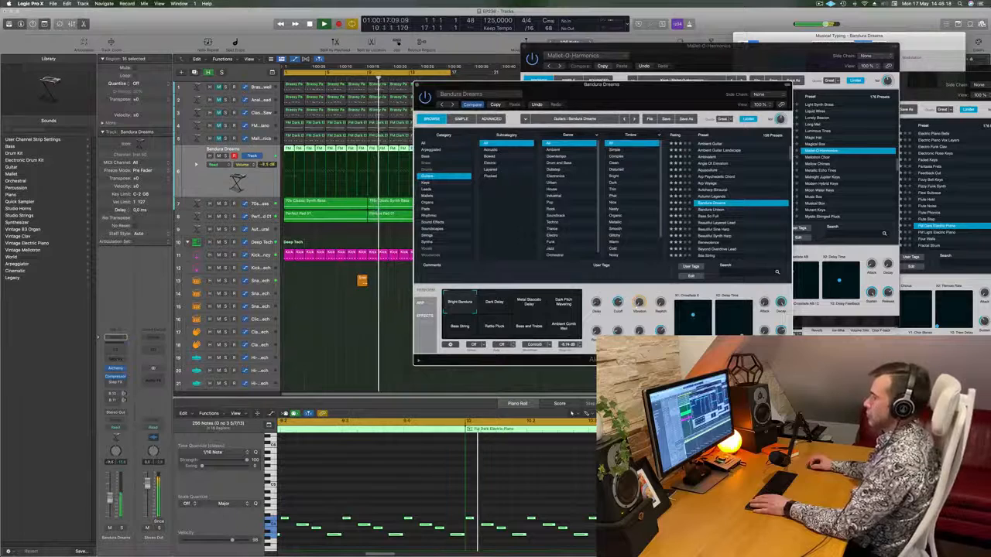
- Adjust the Bandura Dreams track's bus send levels, replaying the arrangement from the start with the Alchemy window moved aside
{"action": "left_click", "coordinate": [124, 395]}
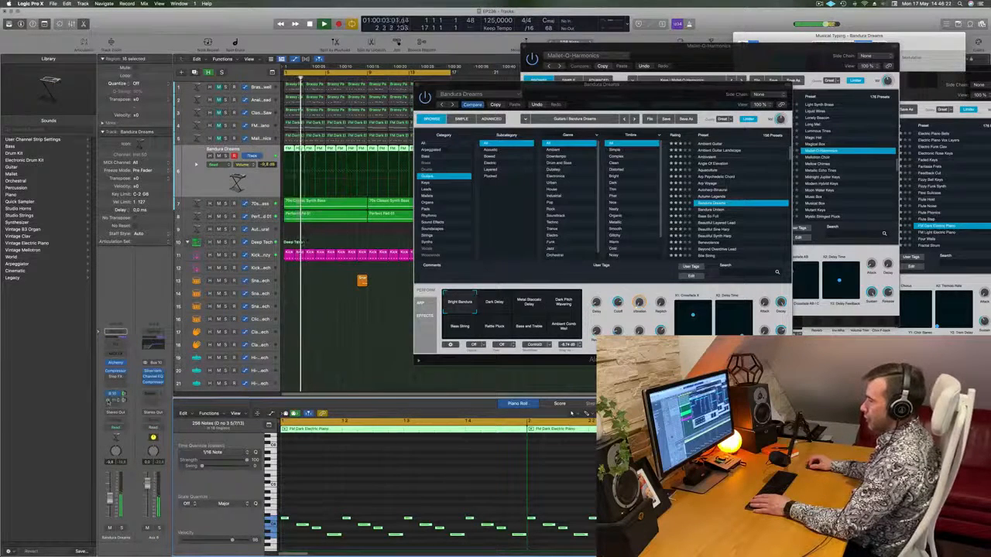
{"action": "key", "text": "space"}
{"action": "key", "text": "space"}
{"action": "left_click_drag", "start_coordinate": [627, 85], "coordinate": [727, 136]}
{"action": "key", "text": "space"}
{"action": "key", "text": "space"}
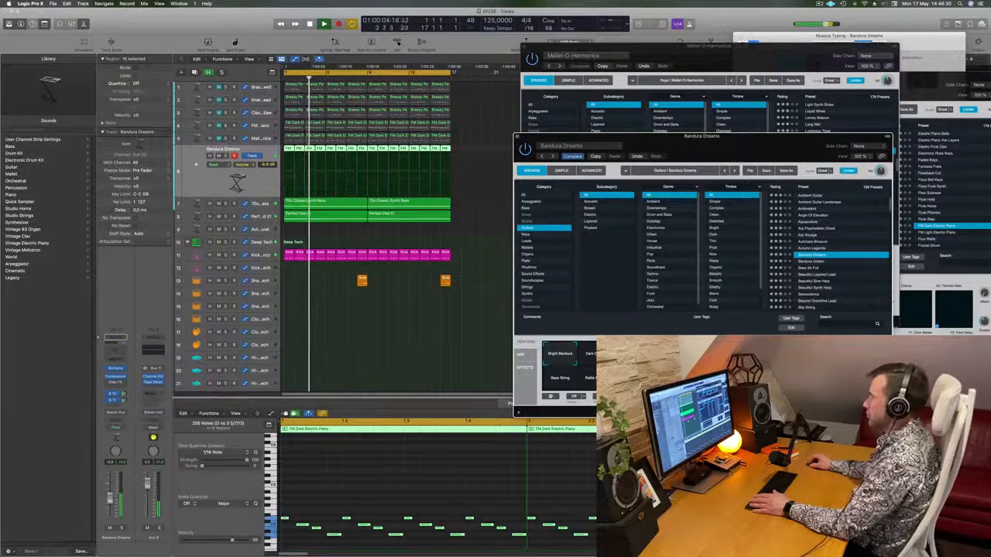
{"action": "key", "text": "space"}
{"action": "key", "text": "space"}
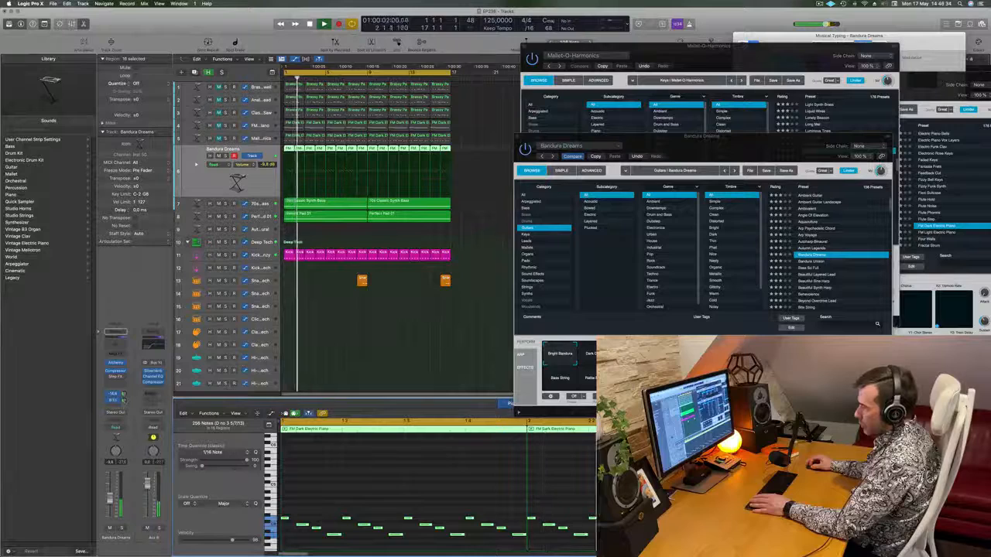
{"action": "key", "text": "space"}
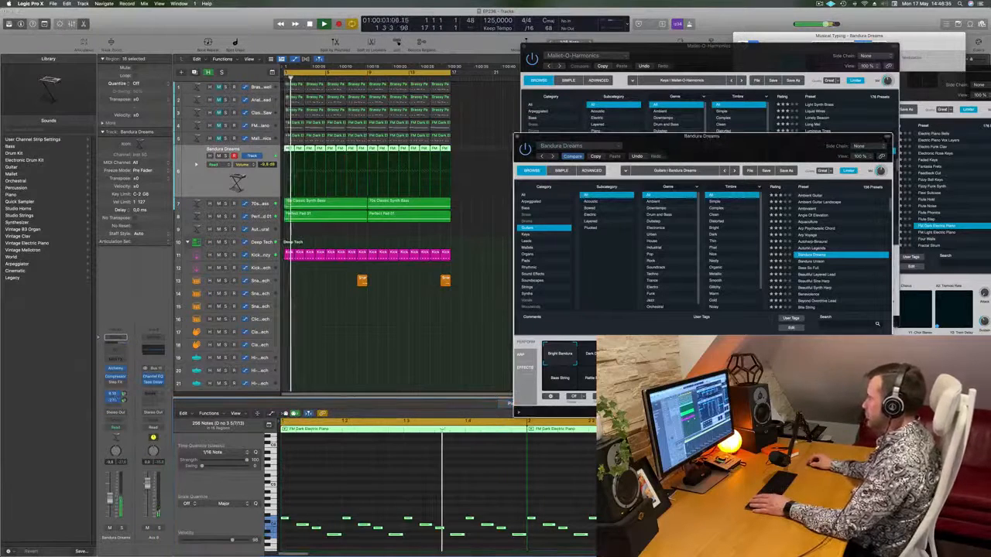